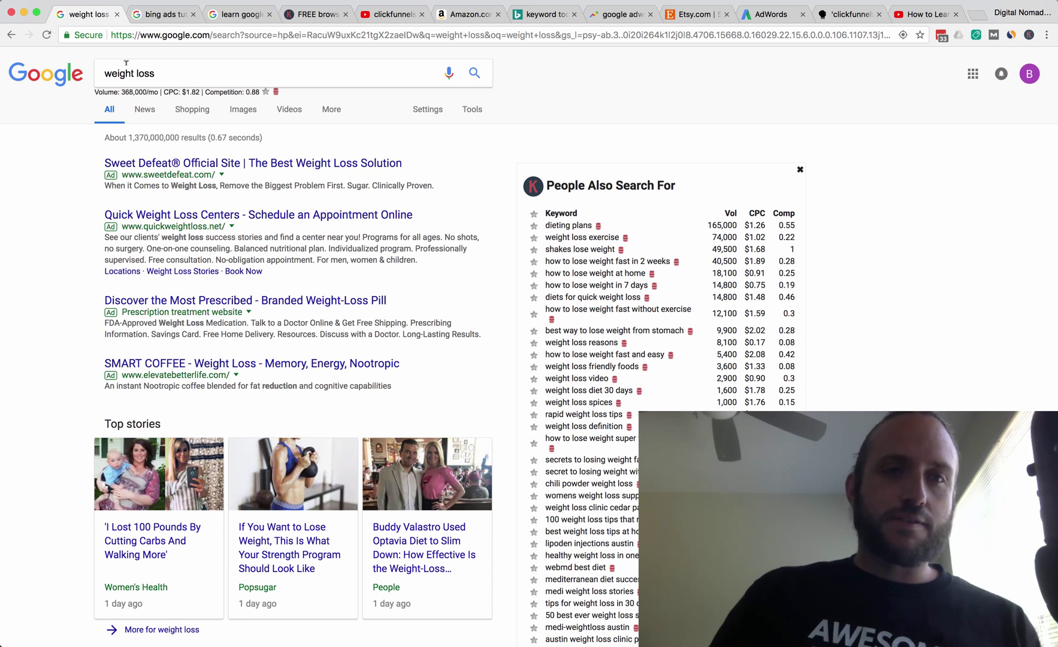
scroll(53, 244, "down", 1)
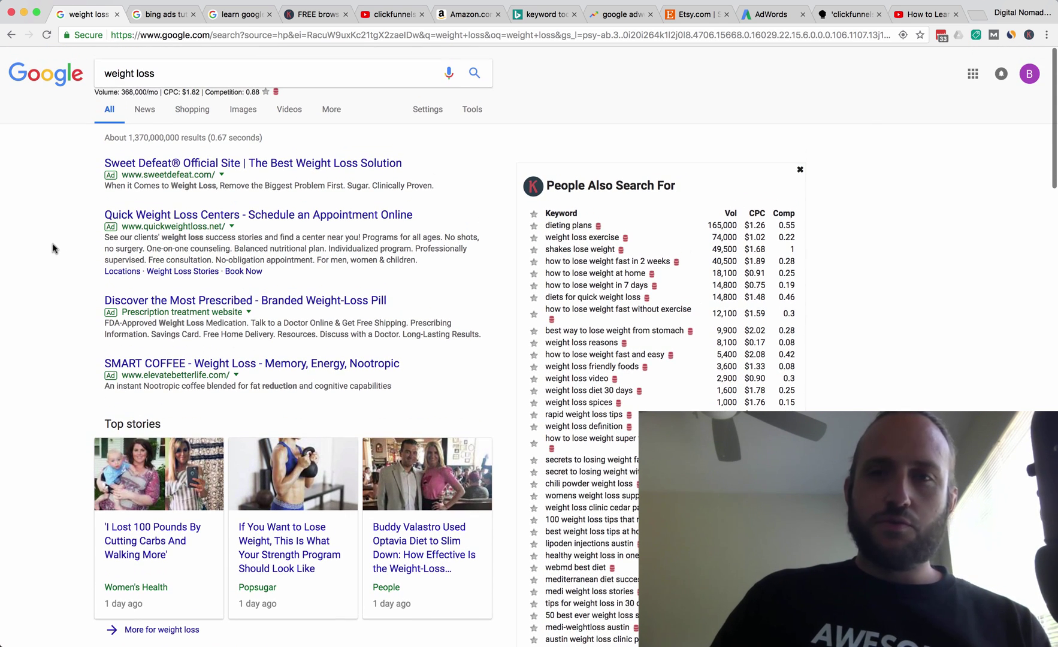
scroll(52, 245, "up", 1)
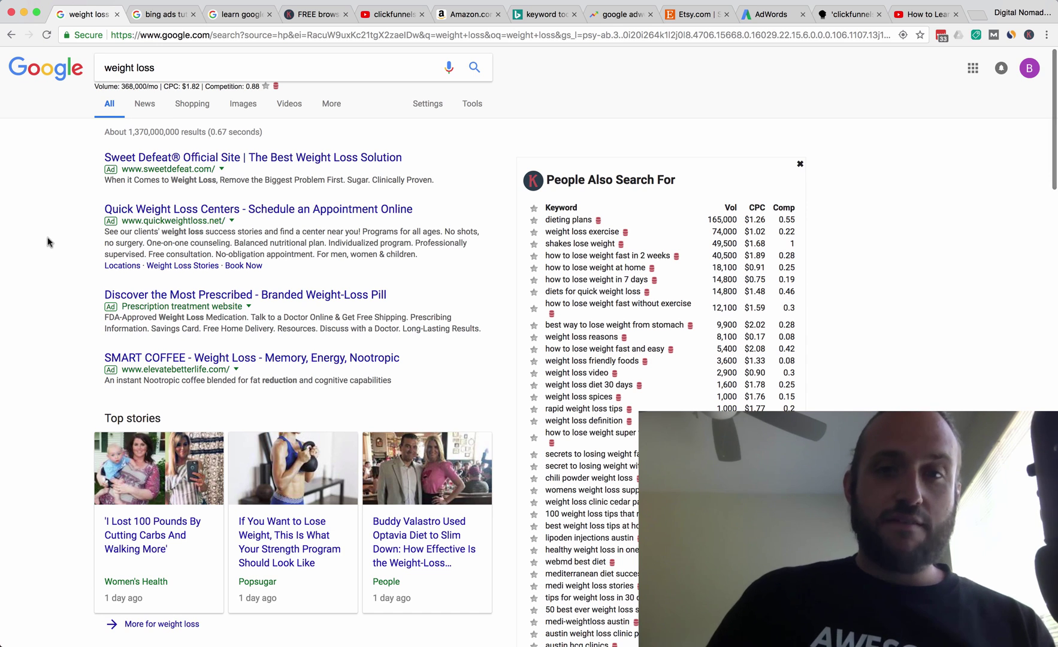
scroll(72, 218, "down", 1)
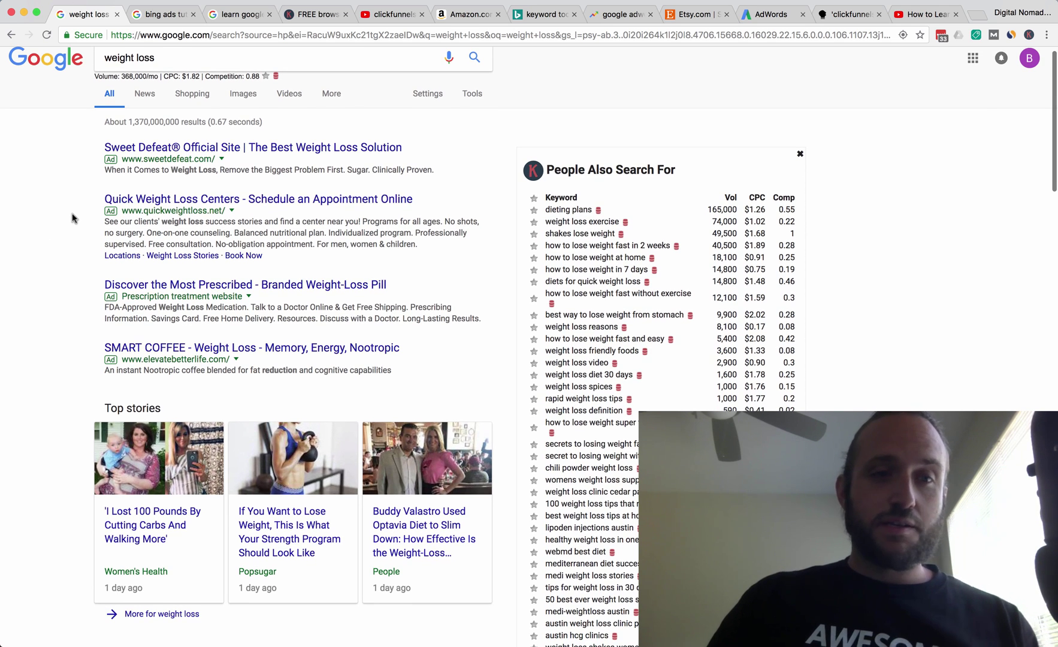
scroll(68, 208, "up", 1)
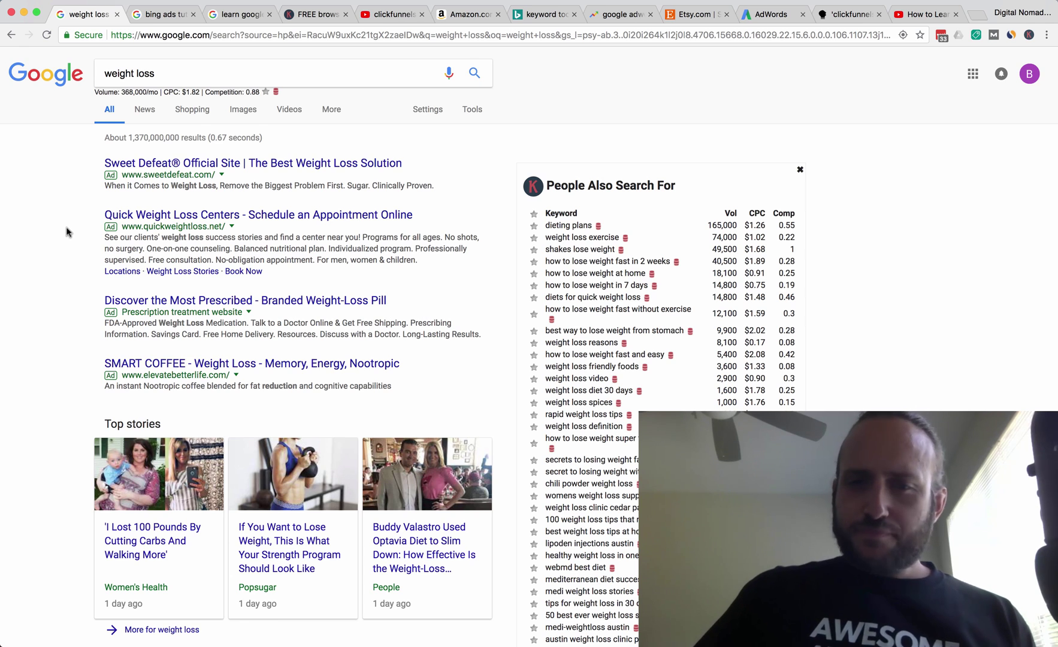
scroll(68, 231, "down", 1)
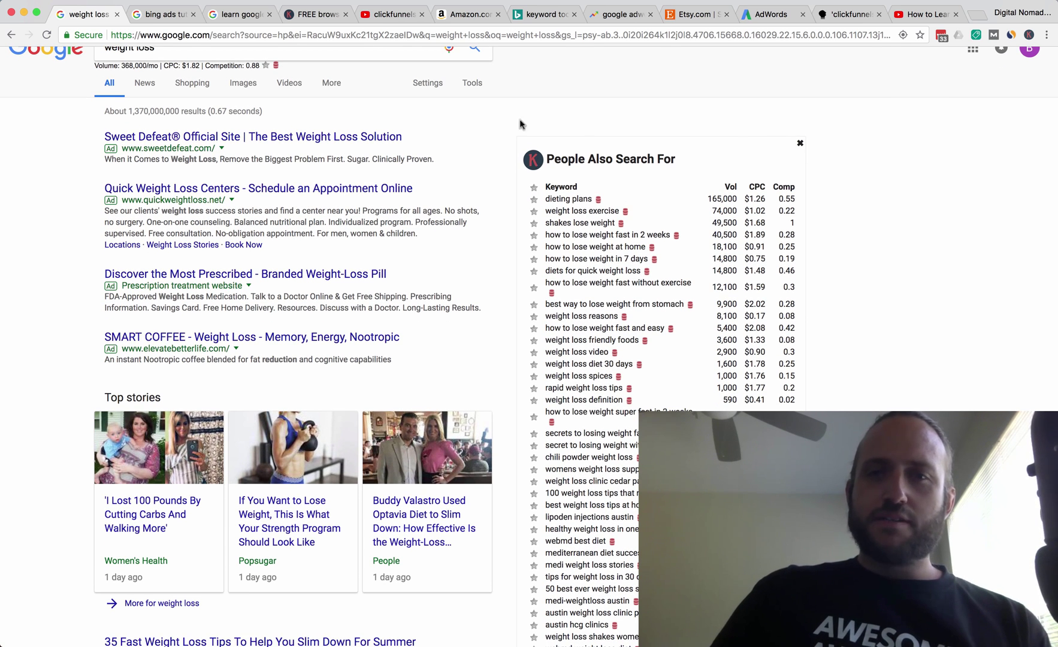
scroll(521, 123, "up", 1)
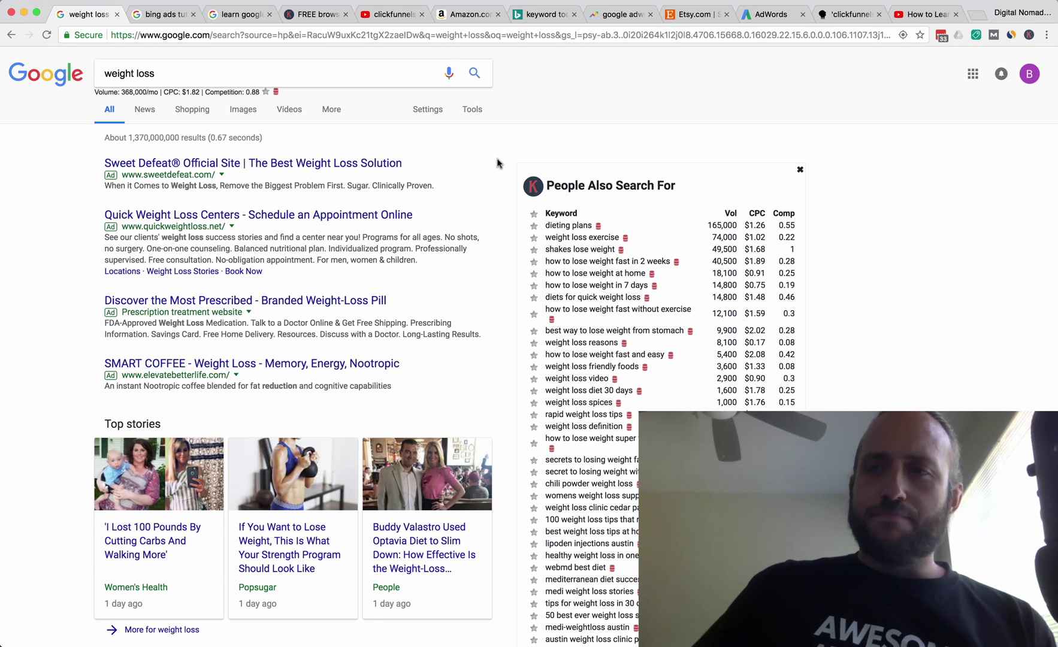
scroll(510, 198, "up", 1)
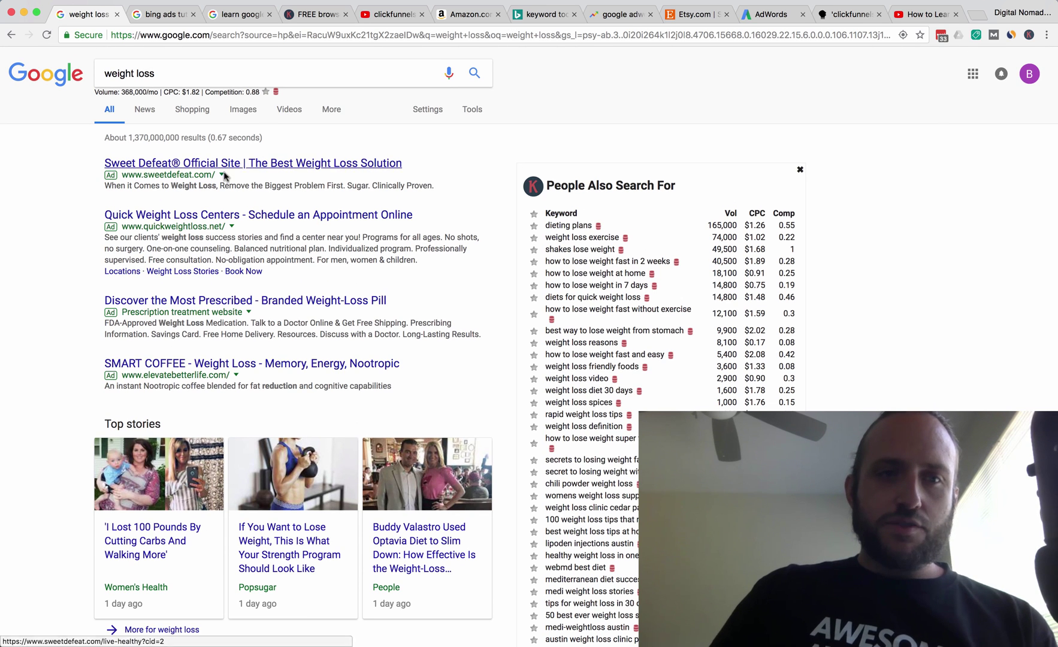
scroll(520, 236, "down", 1)
scroll(483, 237, "up", 1)
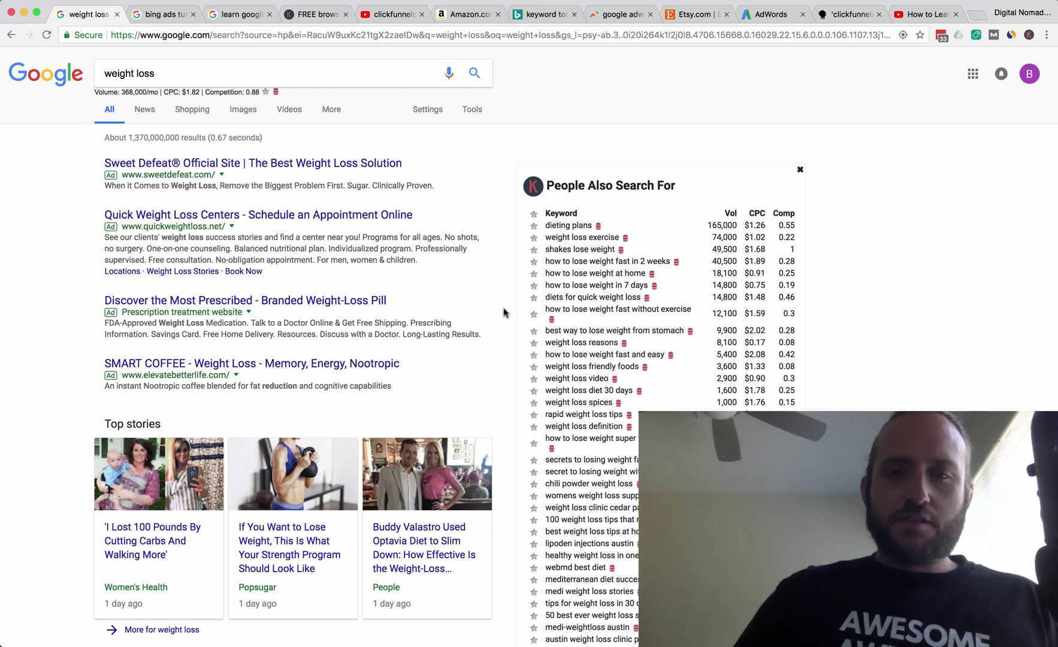
Examine the search volume, CPC and competition figures shown for the "weight loss" query.
scroll(476, 307, "down", 5)
scroll(483, 306, "up", 5)
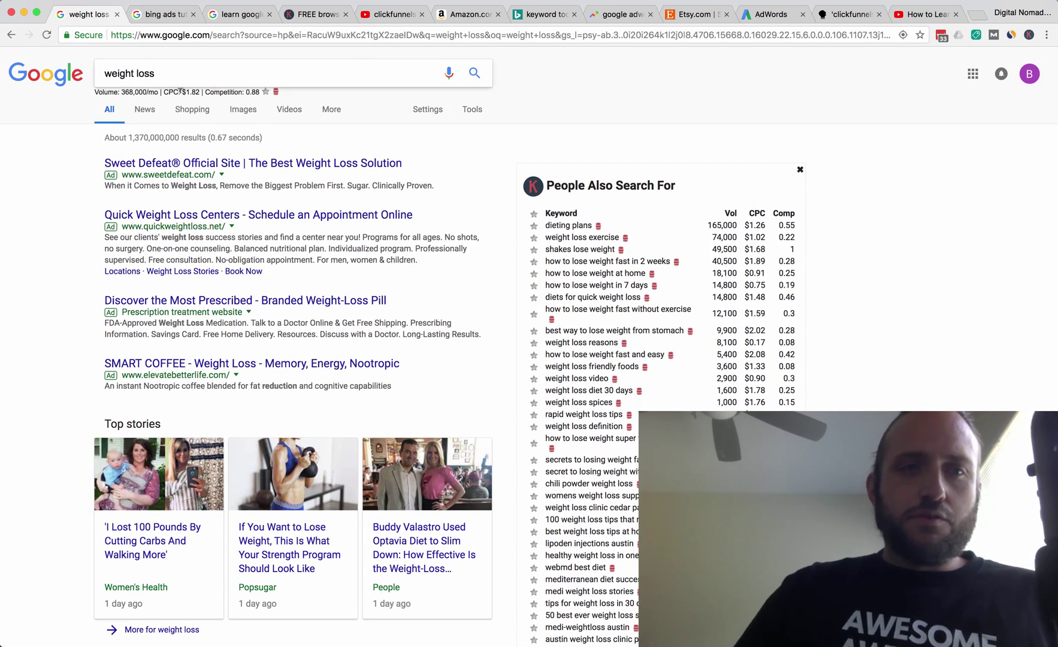
left_click_drag(94, 90, 263, 97)
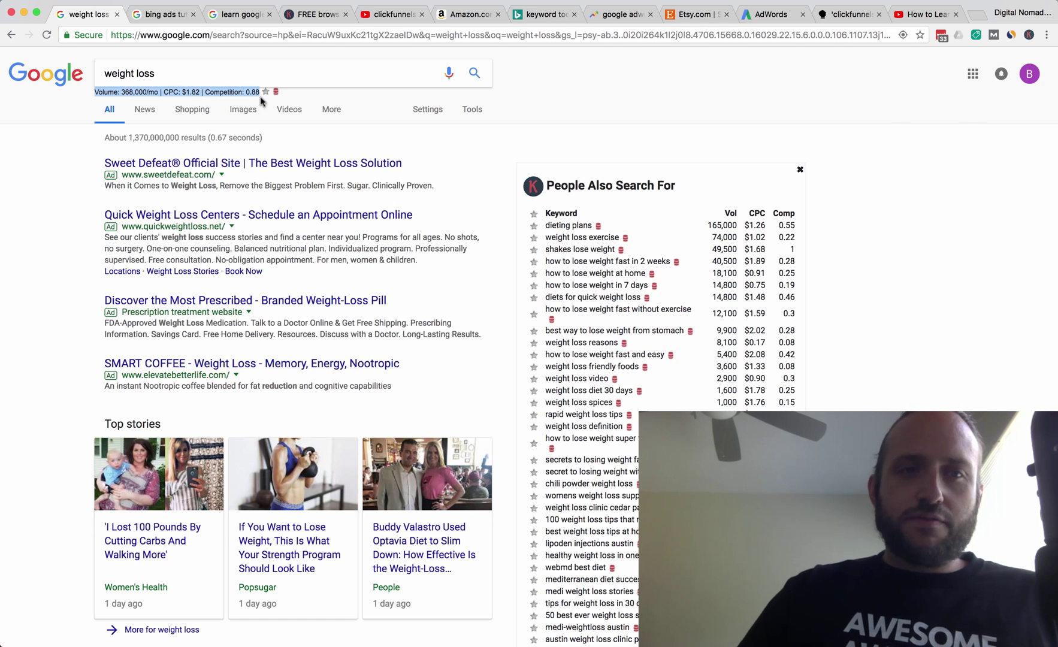
left_click(102, 90)
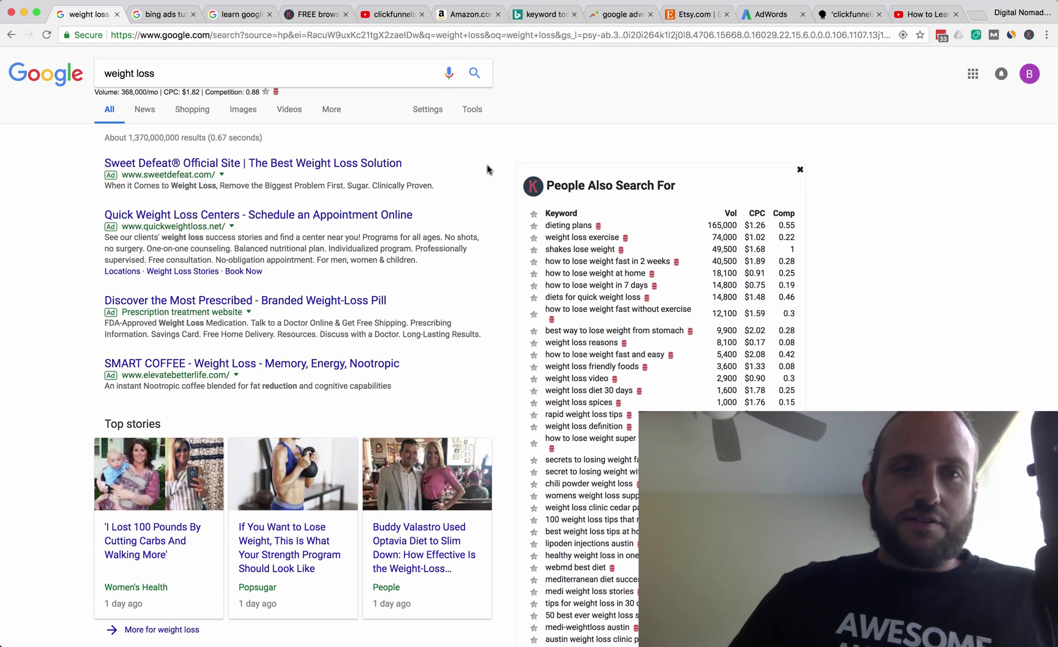
Review the People Also Search For keywords and the related searches with their metrics at the end of the "weight loss" results.
scroll(491, 210, "down", 2)
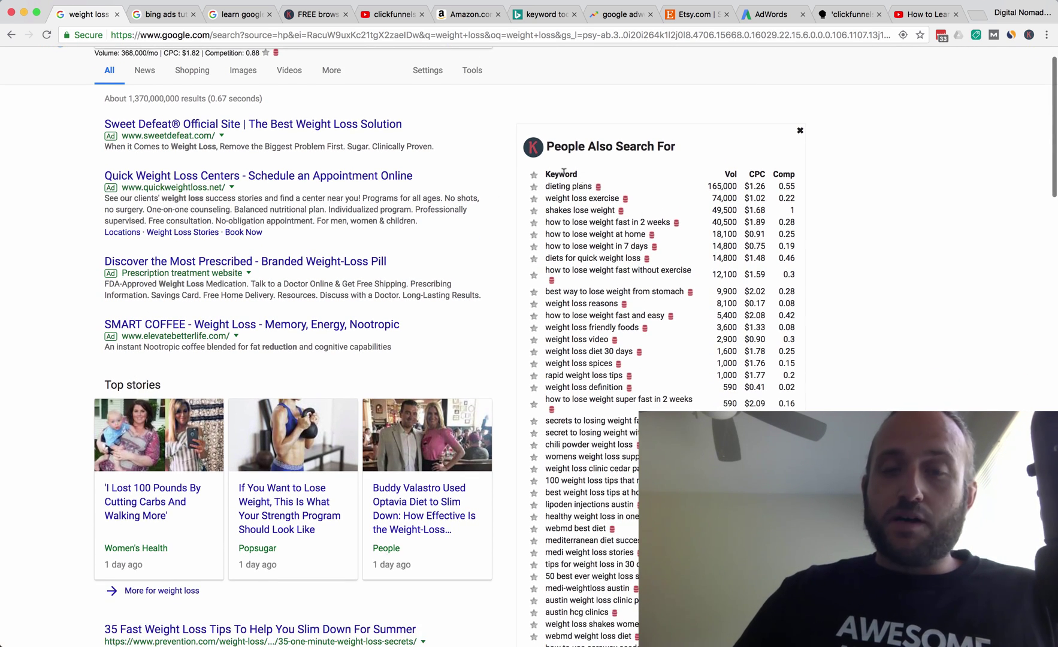
scroll(566, 190, "down", 2)
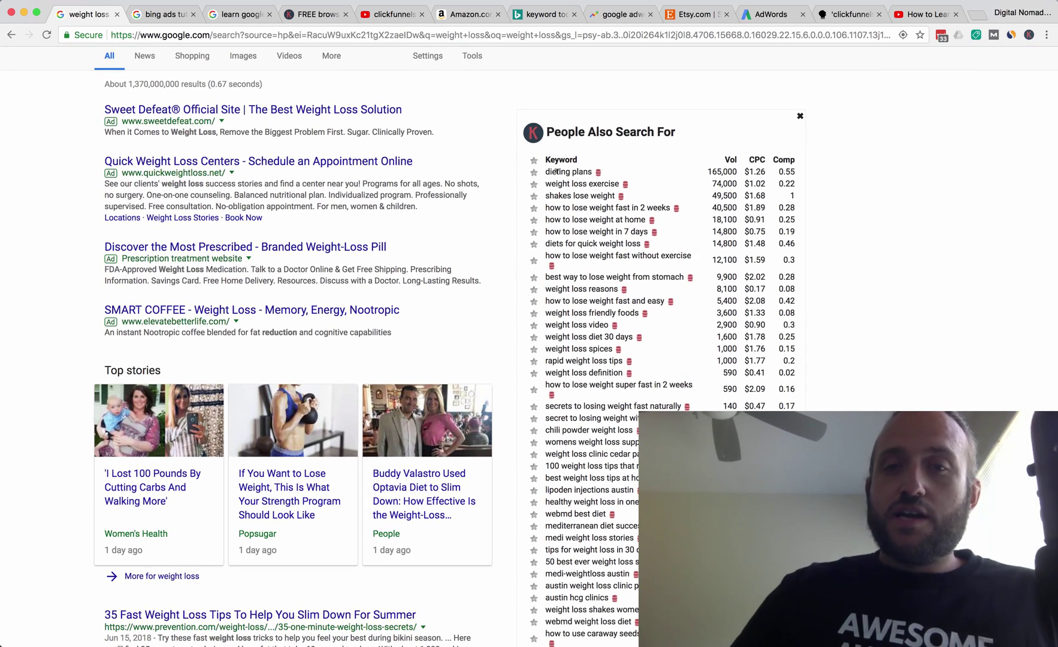
scroll(518, 281, "down", 15)
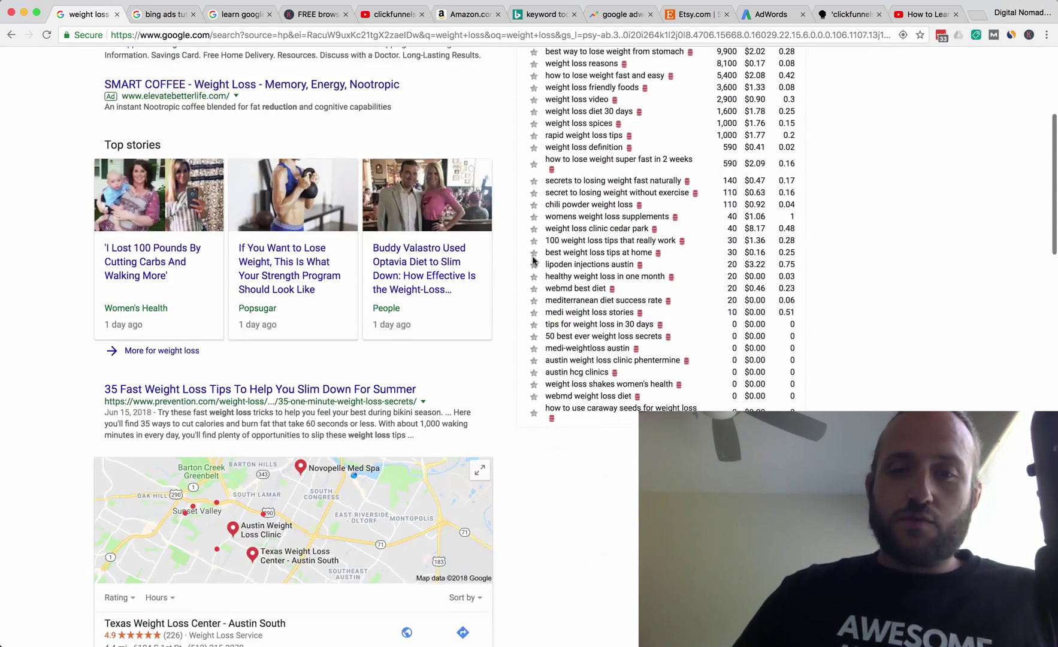
scroll(520, 280, "up", 3)
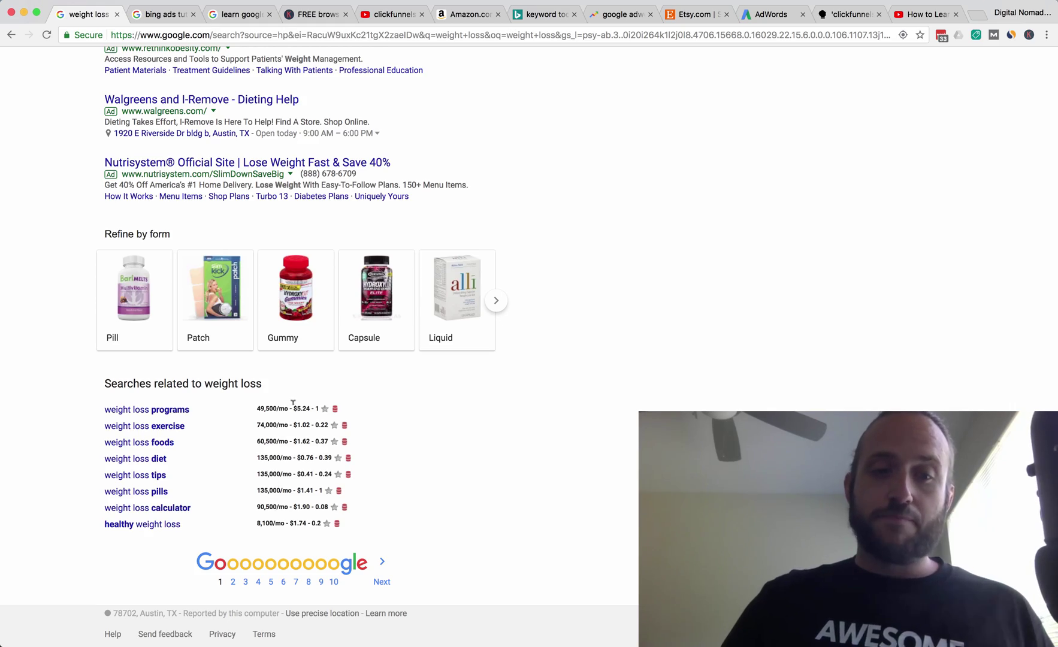
scroll(313, 428, "up", 3)
scroll(306, 431, "down", 3)
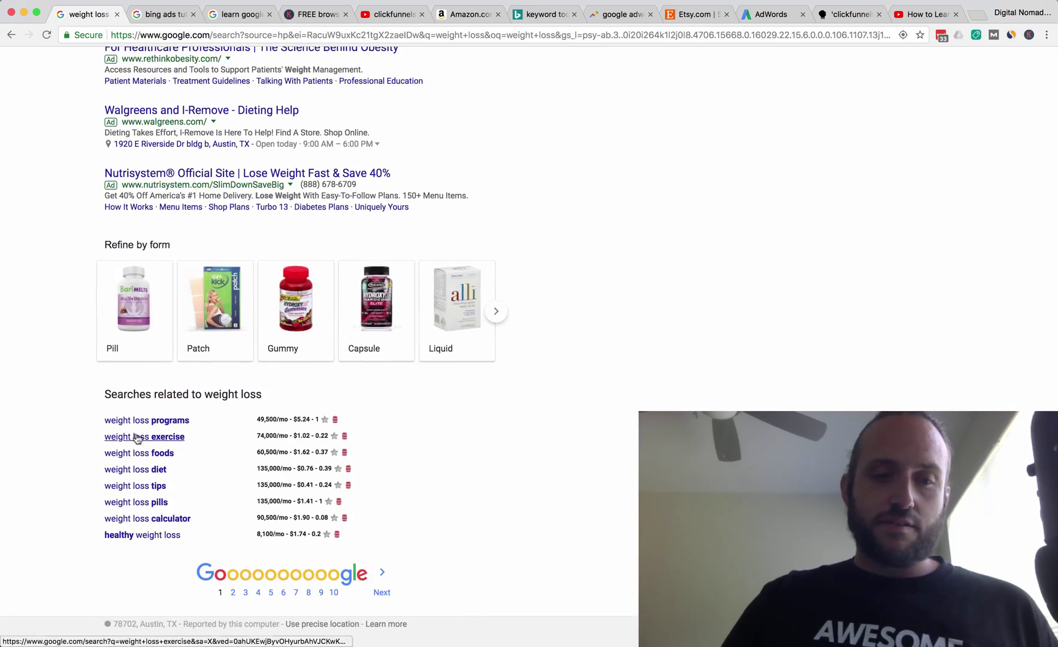
Examine long-tail keywords in the People Also Search For list, highlighting "best way to lose weight from stomach" and "tips for weight loss in 30 days".
scroll(297, 436, "up", 20)
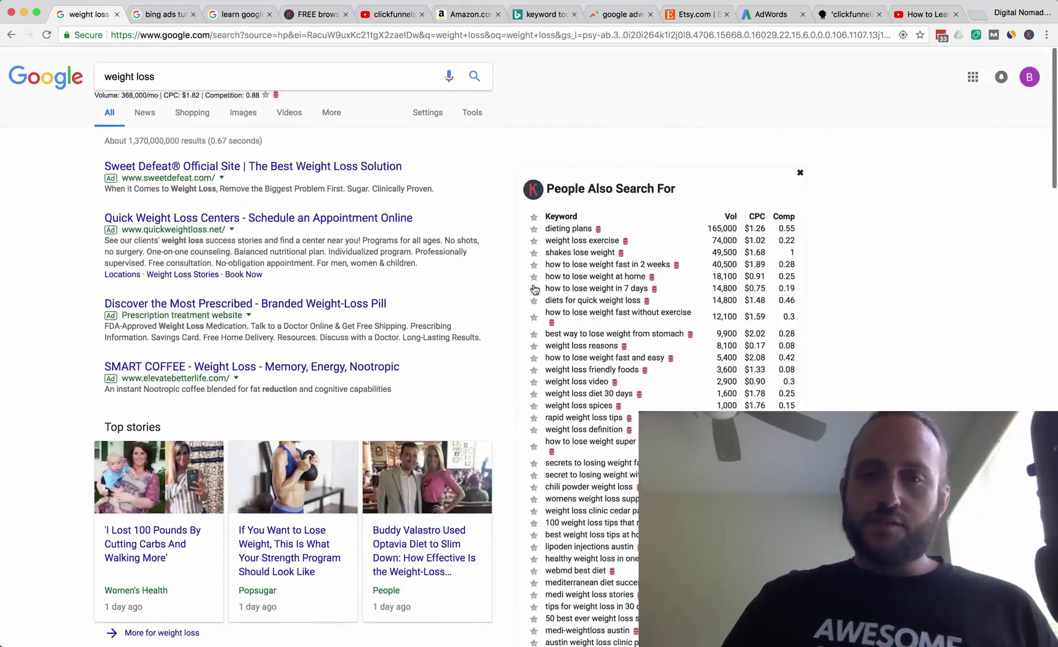
scroll(549, 279, "down", 1)
scroll(584, 204, "down", 3)
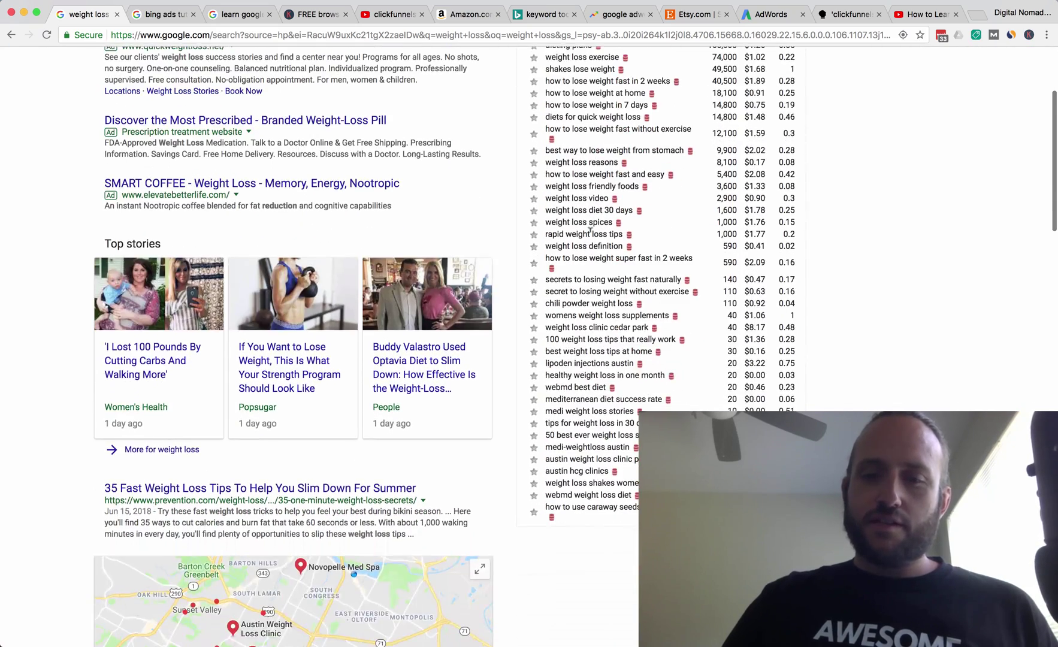
scroll(581, 364, "up", 4)
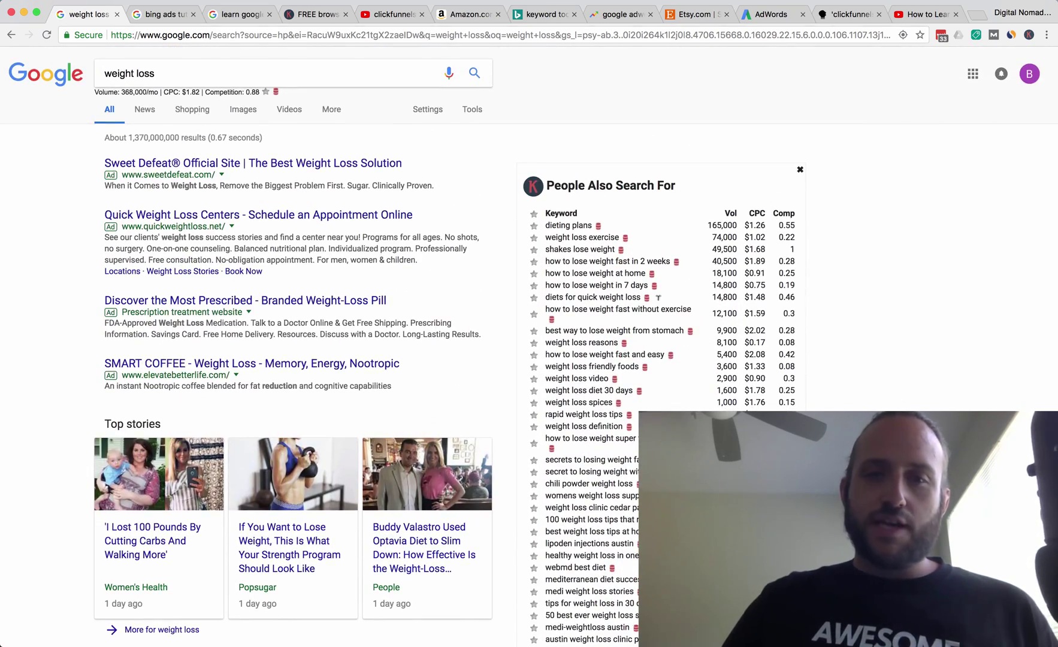
scroll(596, 305, "down", 1)
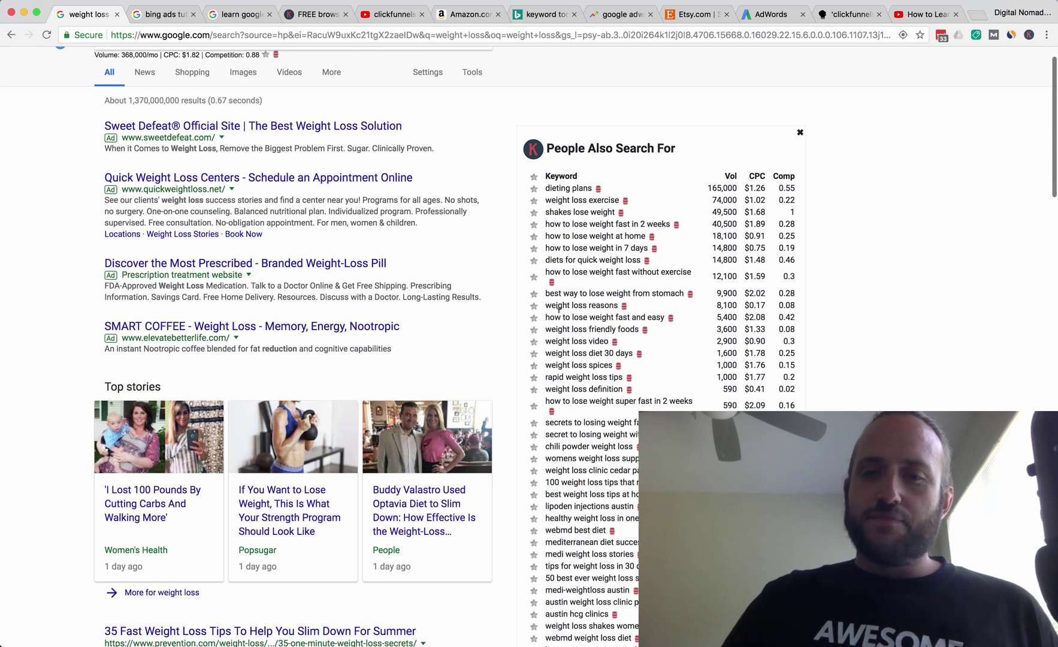
left_click_drag(546, 291, 684, 293)
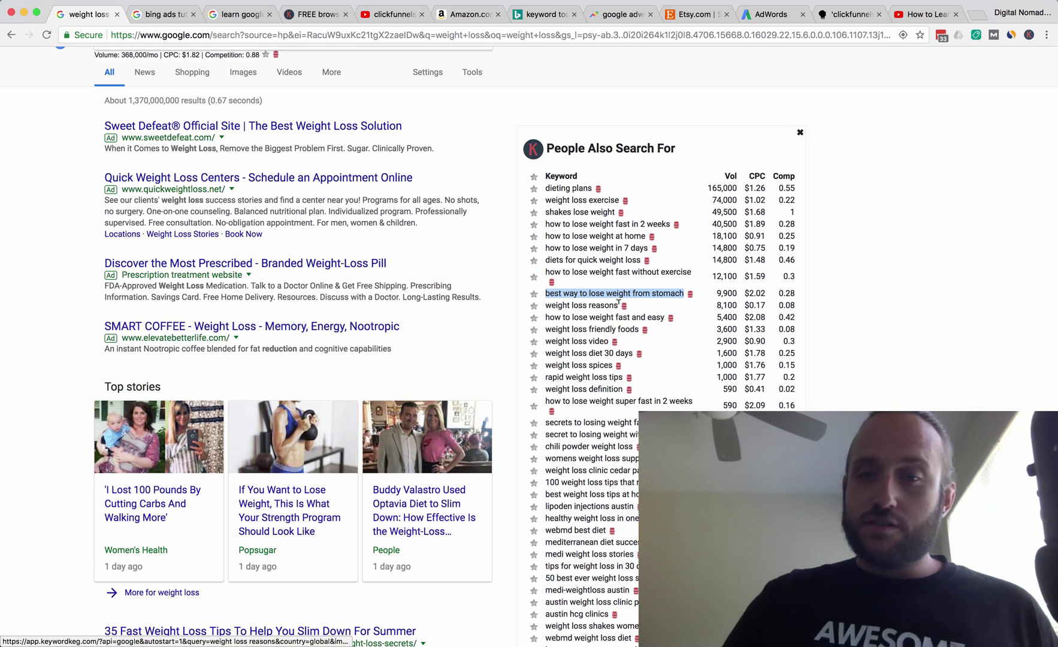
scroll(597, 313, "down", 1)
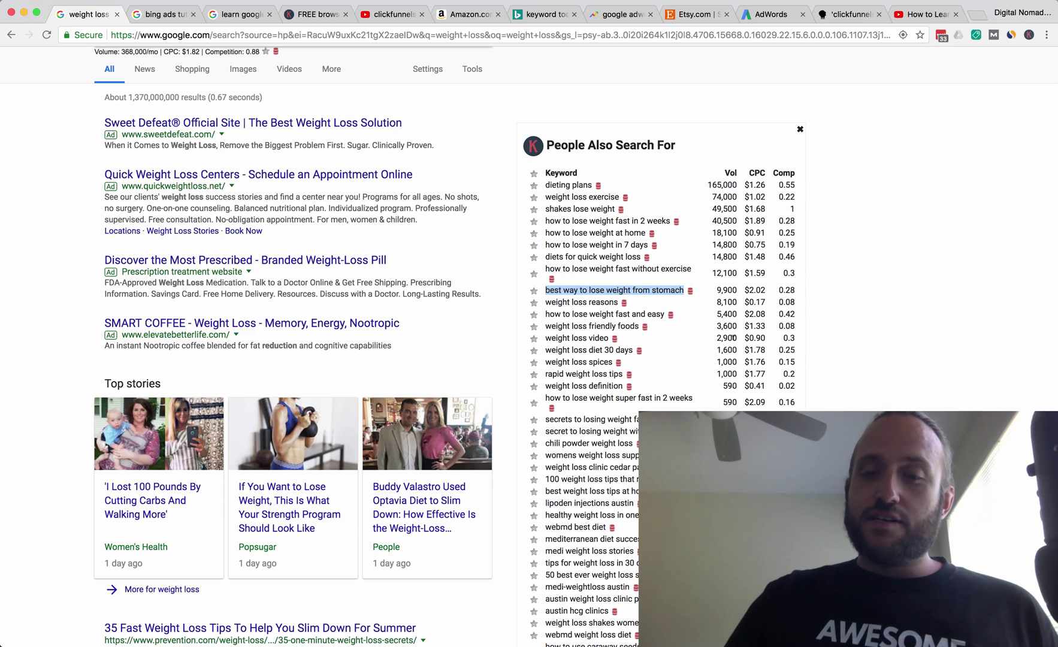
scroll(704, 361, "down", 5)
left_click_drag(545, 339, 653, 339)
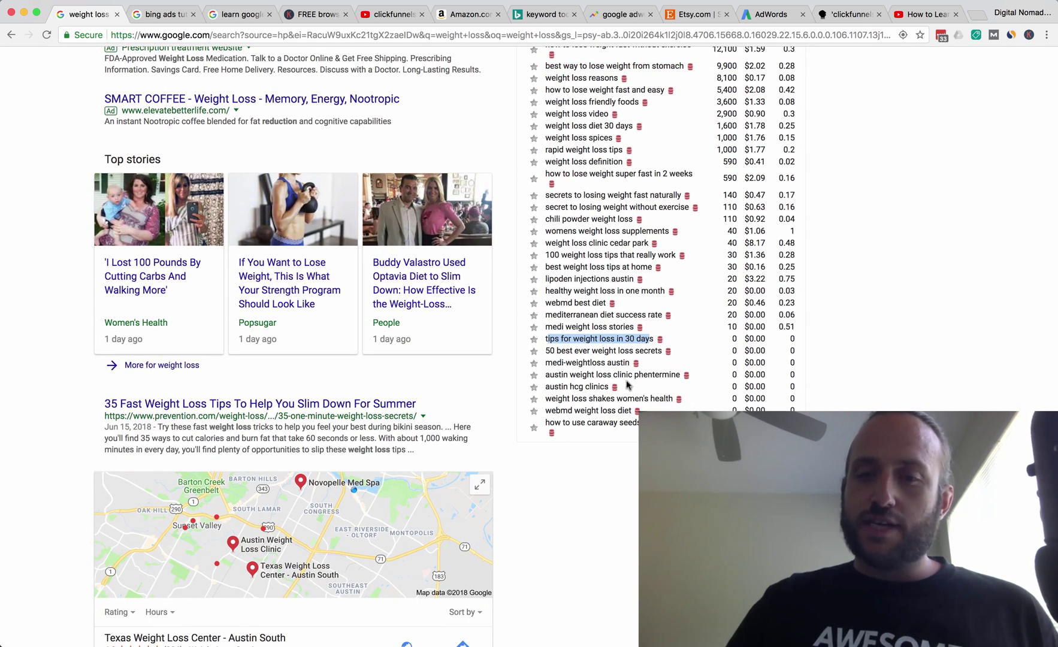
left_click_drag(562, 375, 632, 374)
scroll(672, 365, "up", 4)
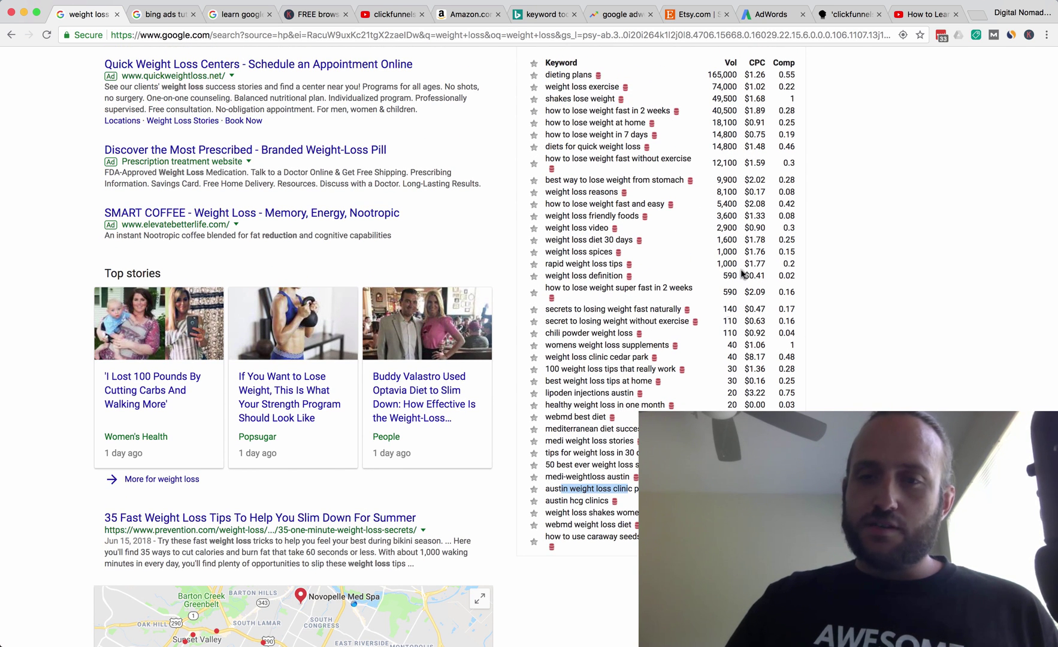
scroll(725, 245, "up", 2)
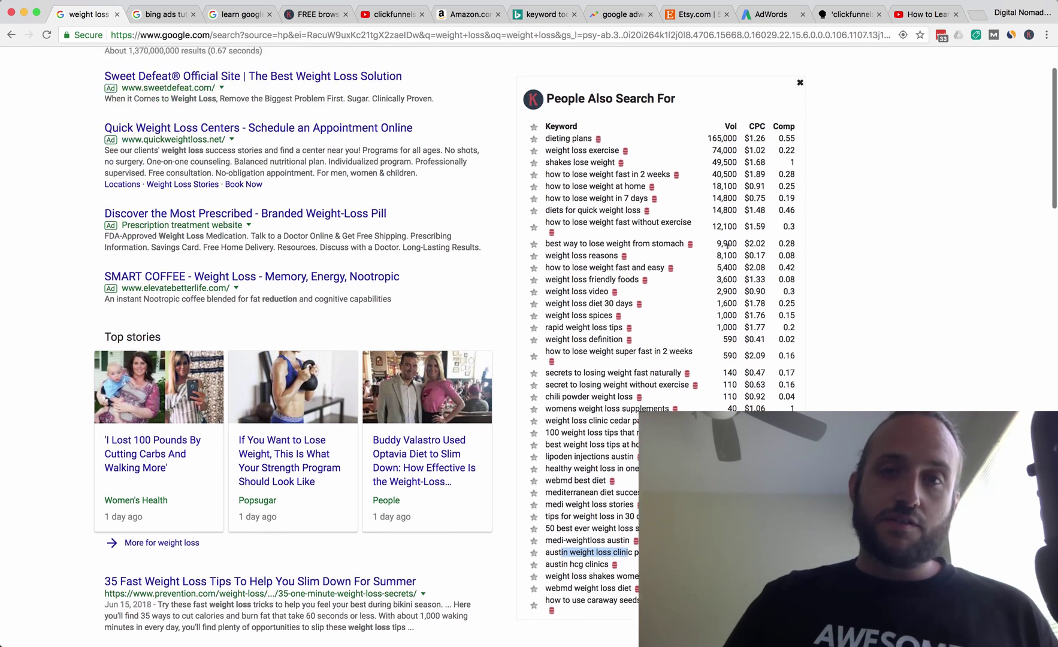
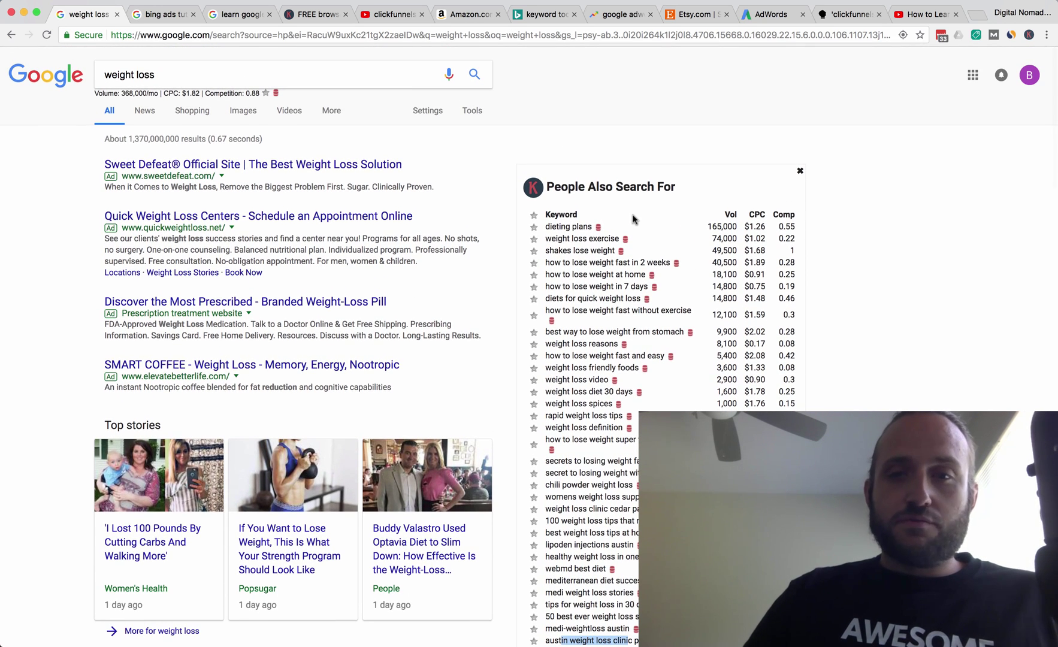
Bring up the search suggestions for "weight loss" and examine the volume, CPC and competition beside each one.
left_click(181, 72)
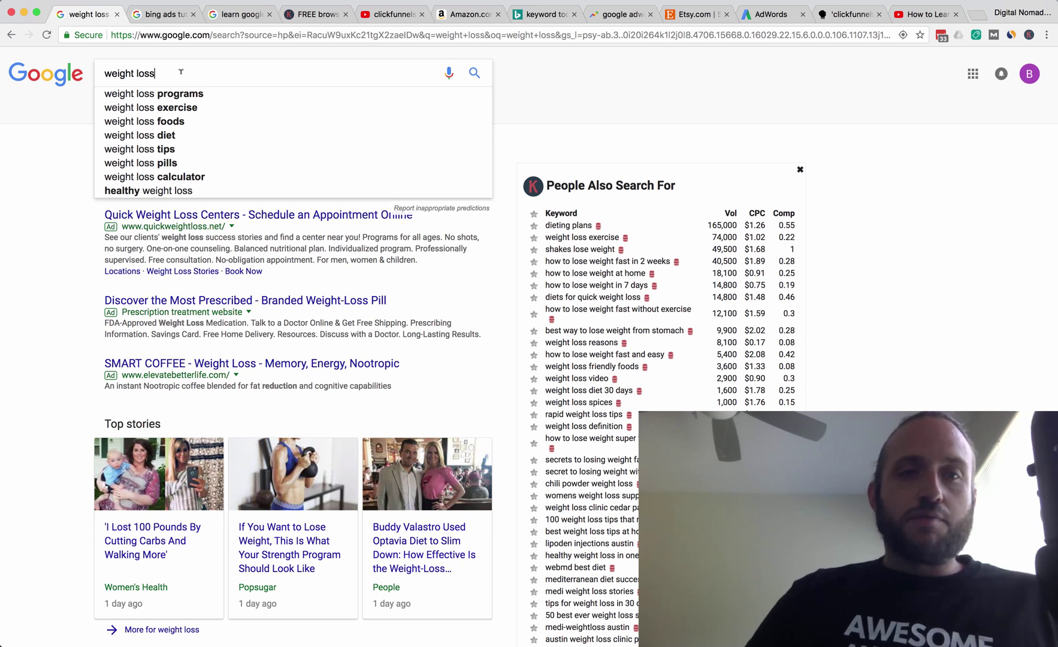
key("Return")
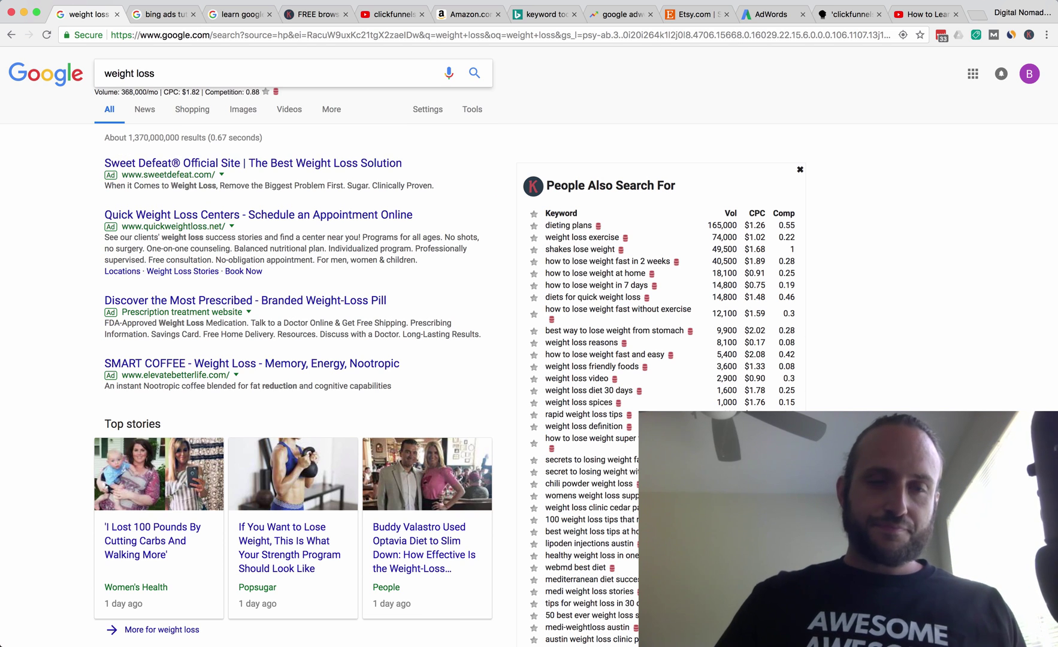
type("loss")
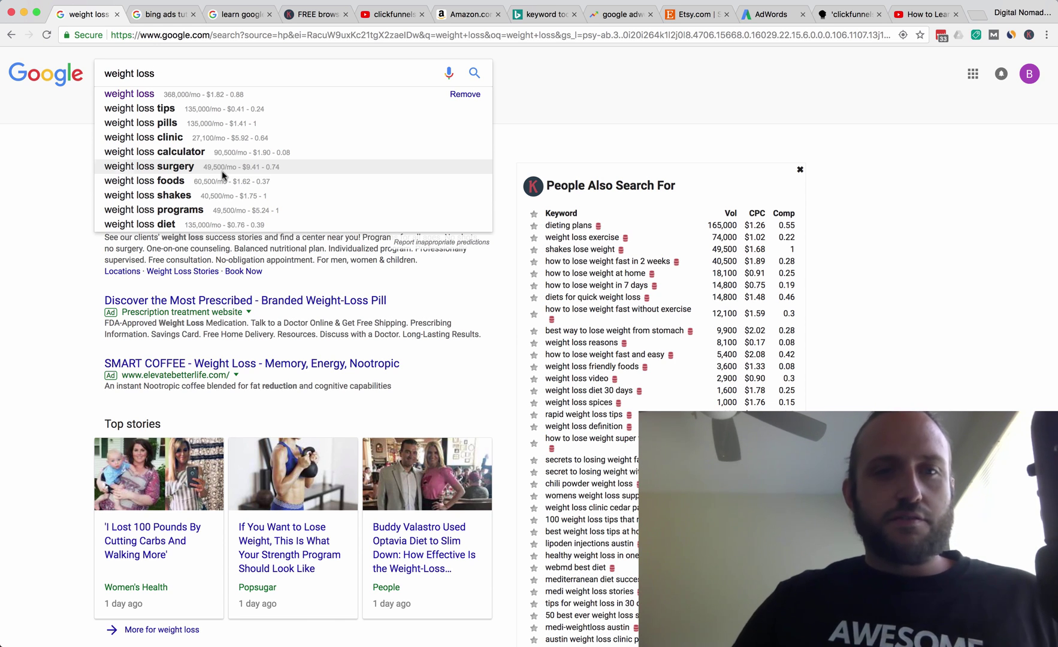
scroll(236, 207, "down", 2)
scroll(228, 198, "up", 2)
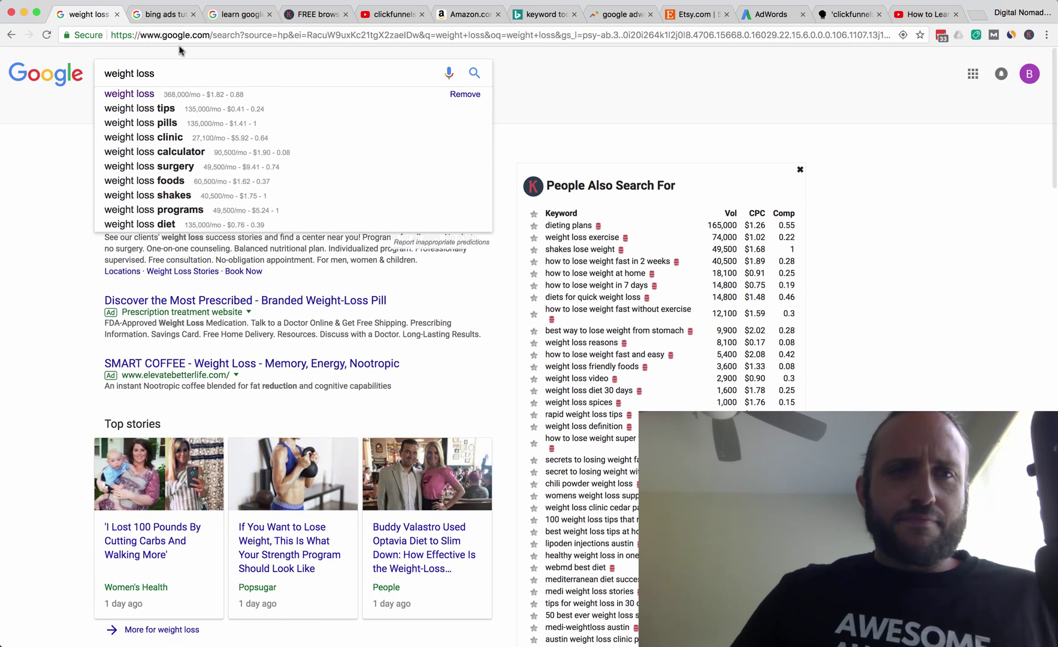
Go to the "bing ads tutorial" results and shorten the query to "bing ads" to examine its suggestions and their keyword metrics.
left_click(167, 17)
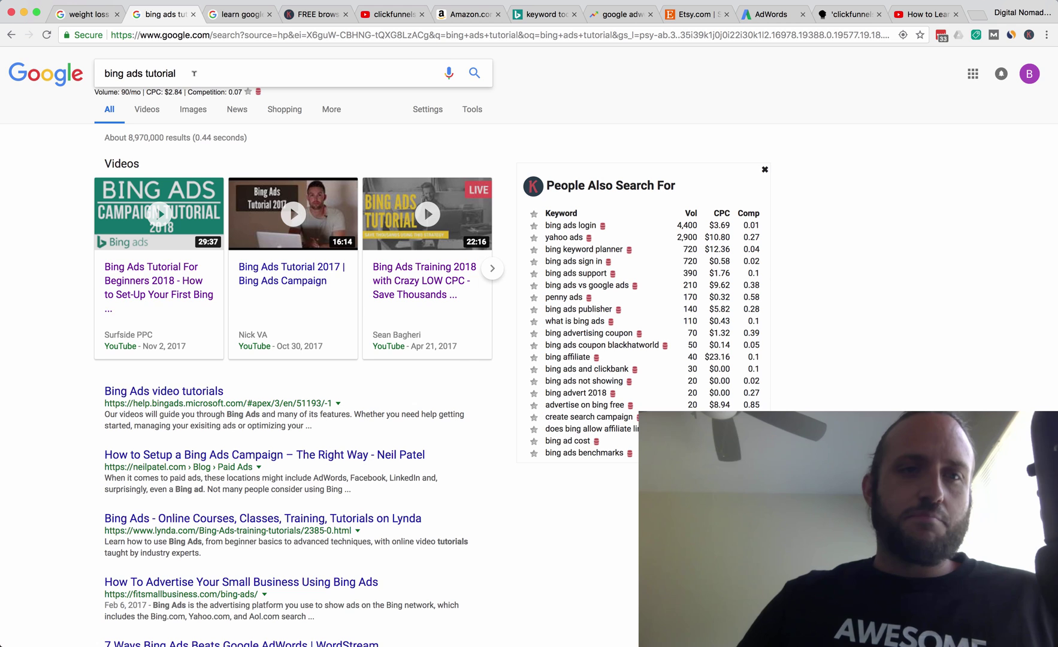
scroll(64, 267, "down", 1)
scroll(63, 267, "up", 1)
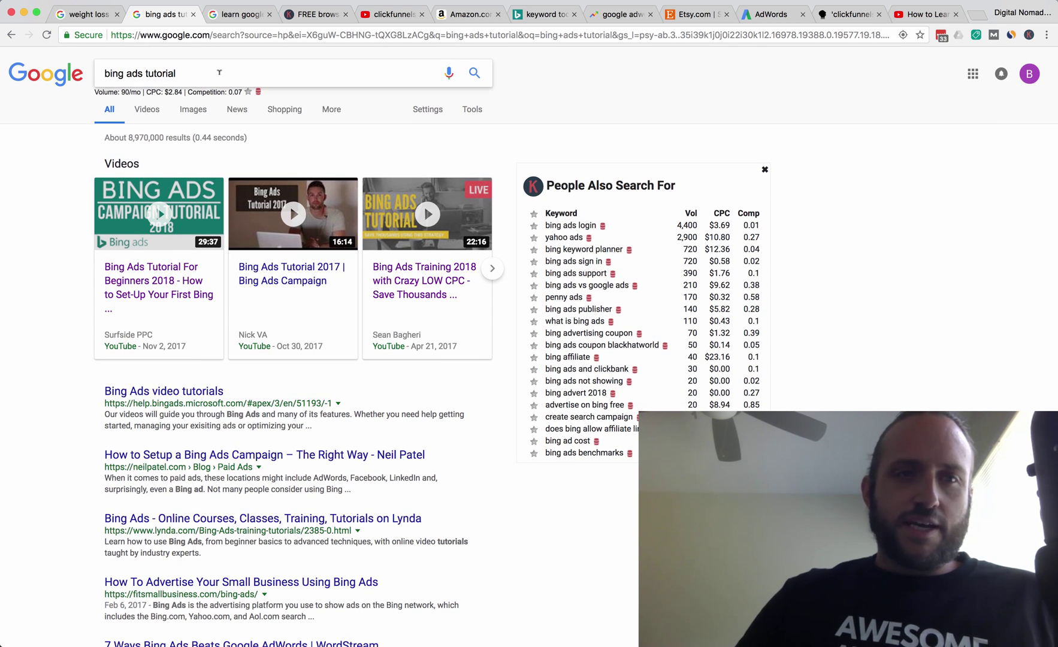
left_click(219, 73)
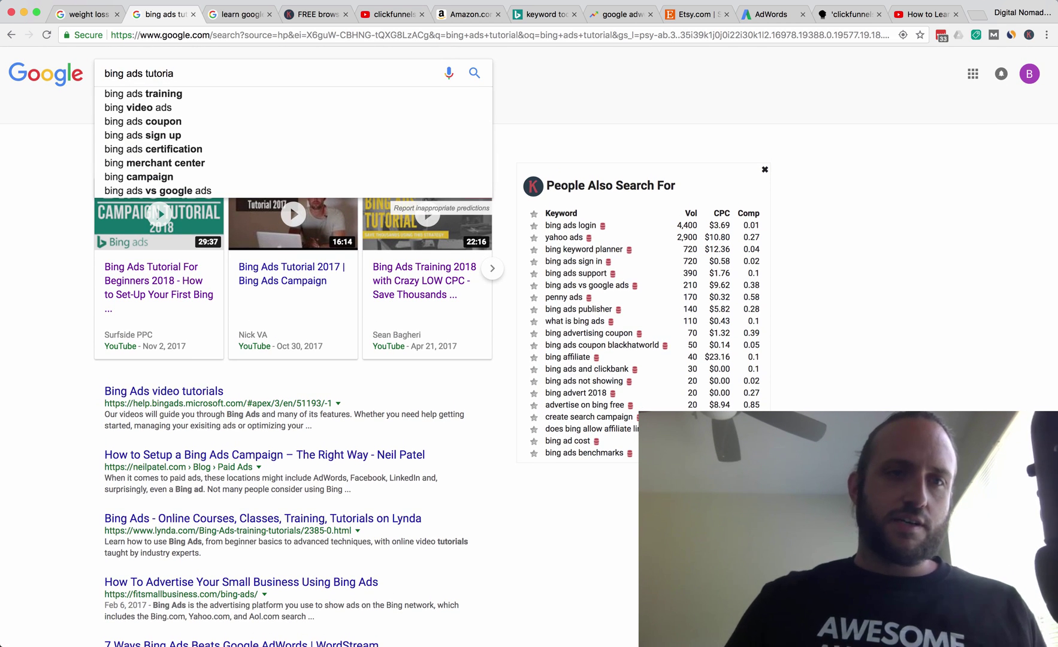
key("BackSpace")
key("BackSpace")
key("BackSpace")
key("BackSpace")
key("BackSpace")
key("BackSpace")
key("BackSpace")
key("BackSpace")
key("BackSpace")
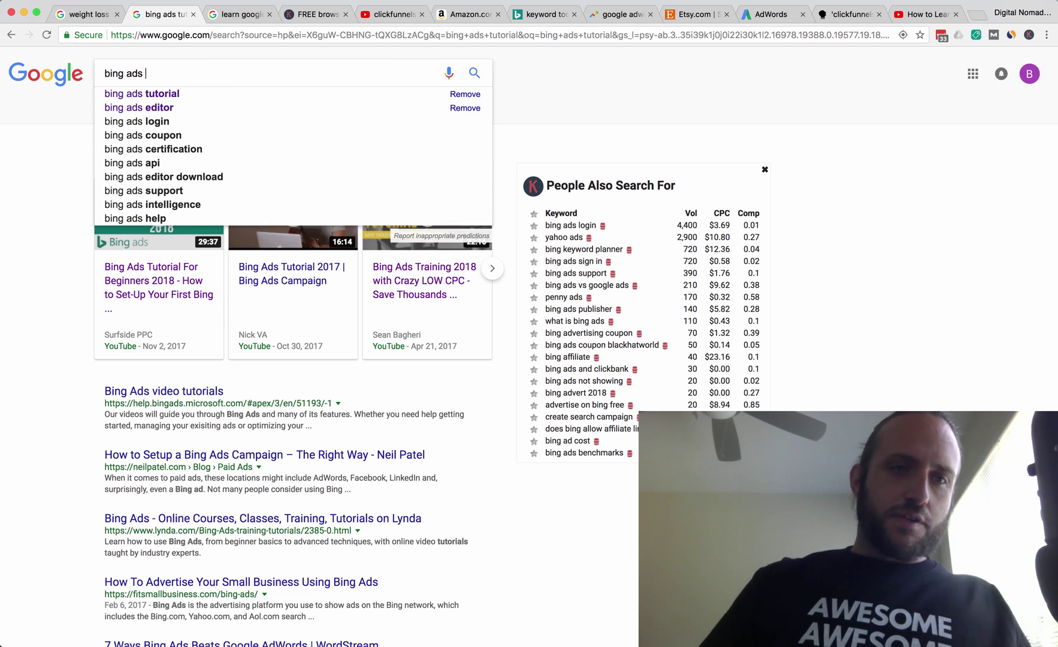
scroll(275, 156, "down", 1)
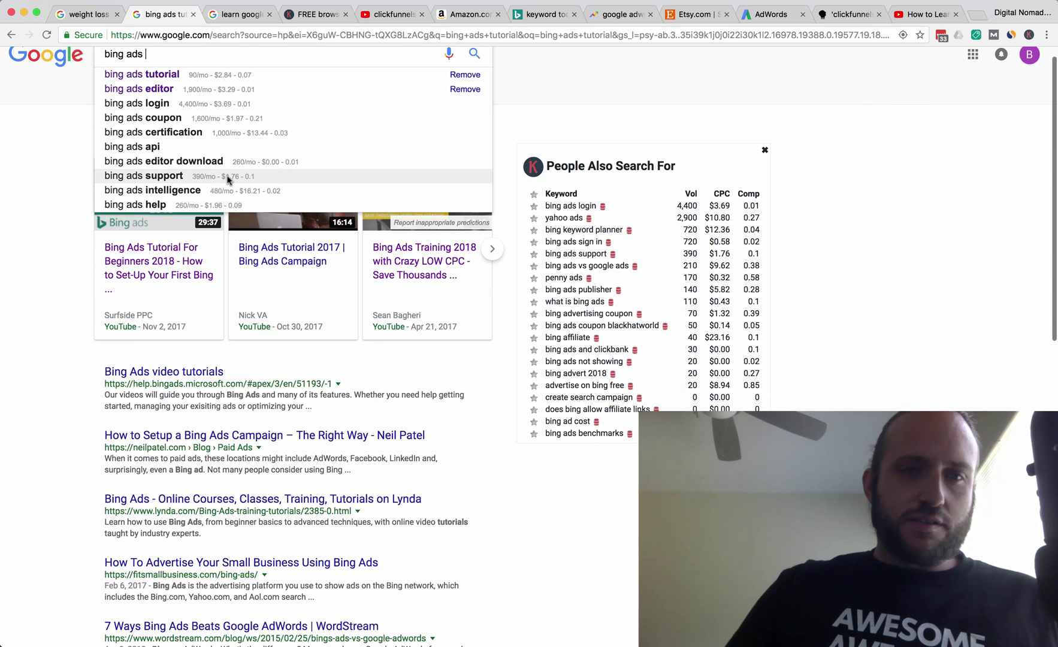
Close the "bing ads" suggestions and examine the People Also Search For keywords, highlighting "bing ads login" and "yahoo ads".
scroll(251, 195, "up", 1)
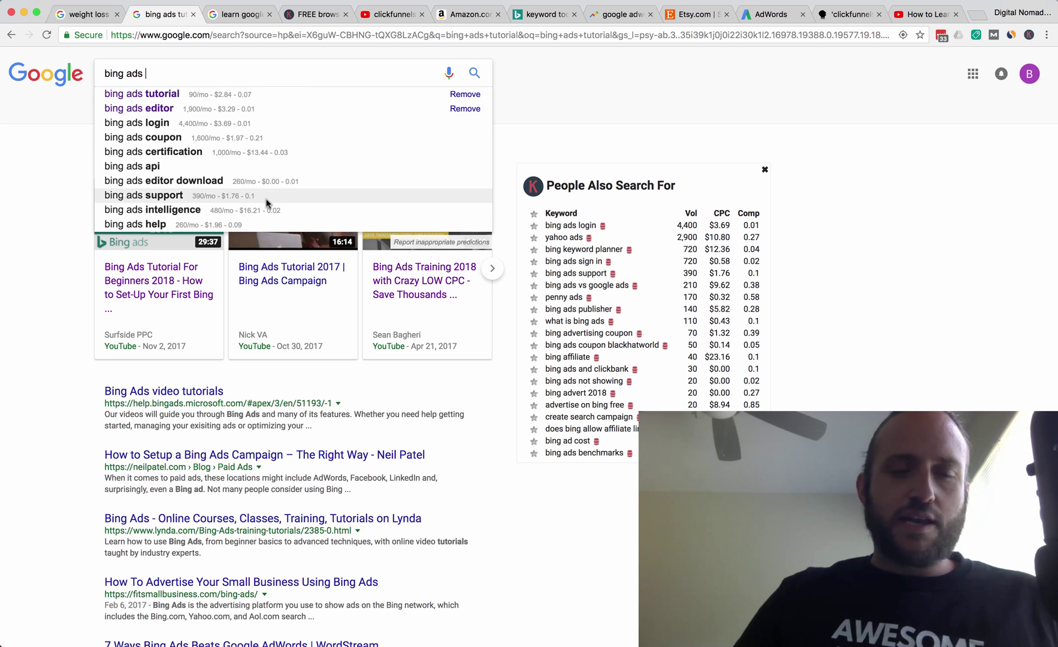
left_click(24, 173)
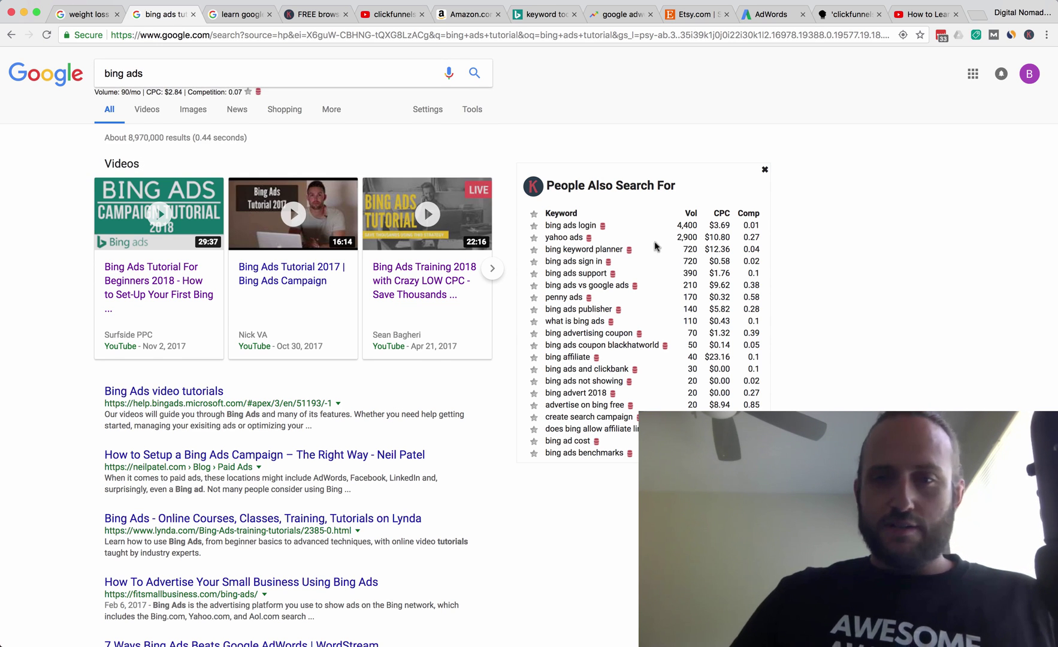
scroll(656, 245, "down", 1)
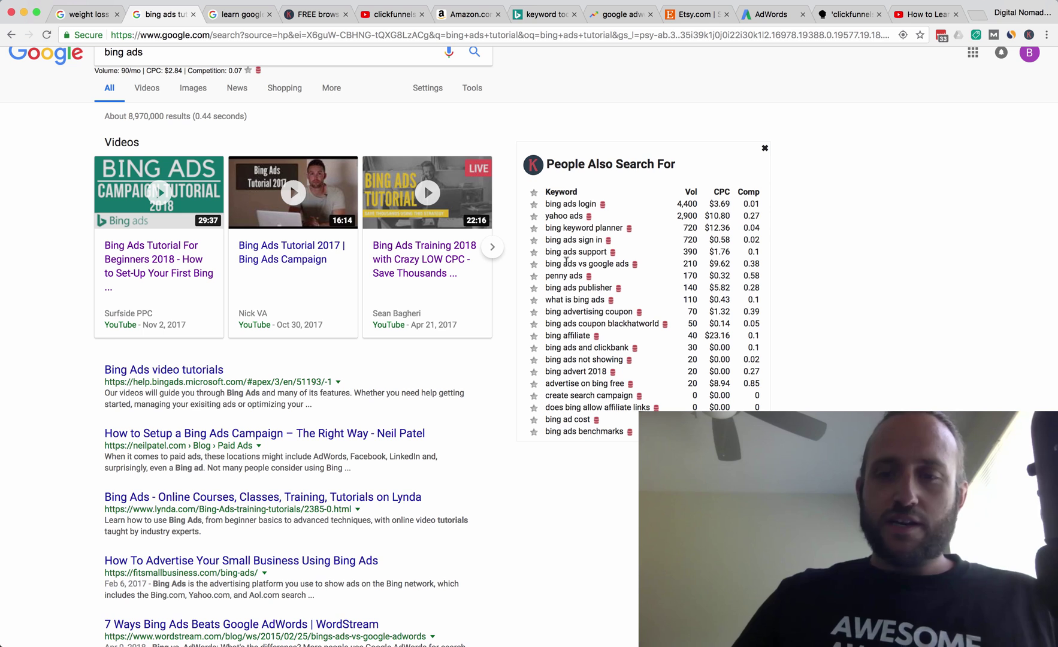
mouse_move(566, 268)
left_mouse_down()
mouse_move(591, 253)
mouse_move(611, 264)
mouse_move(567, 262)
left_mouse_up()
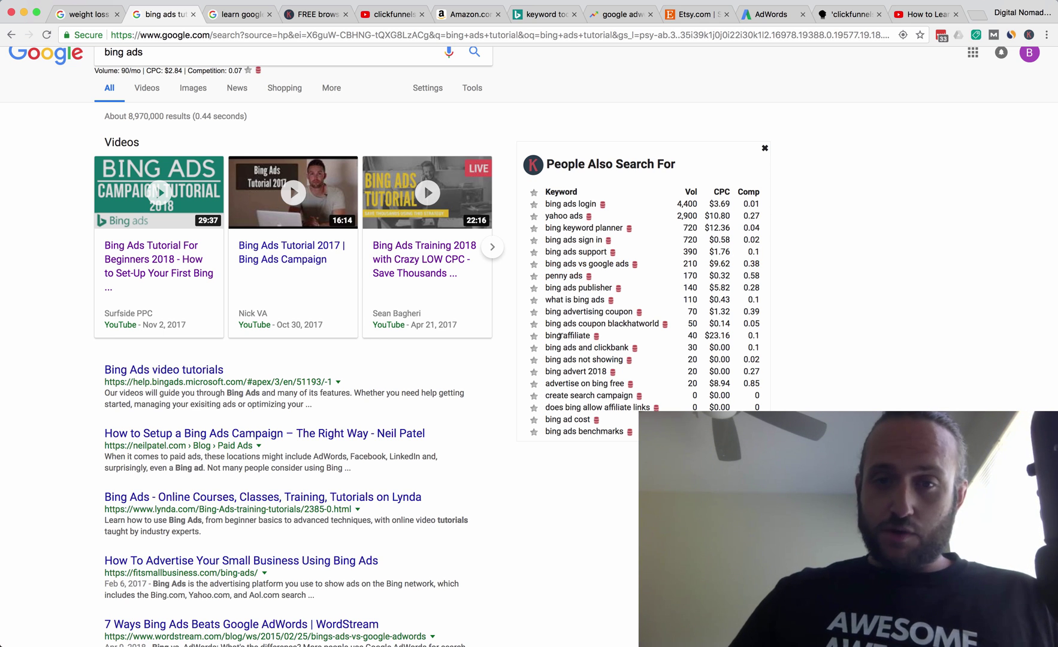
scroll(560, 336, "down", 1)
scroll(557, 335, "up", 2)
scroll(555, 336, "down", 1)
triple_click(566, 213)
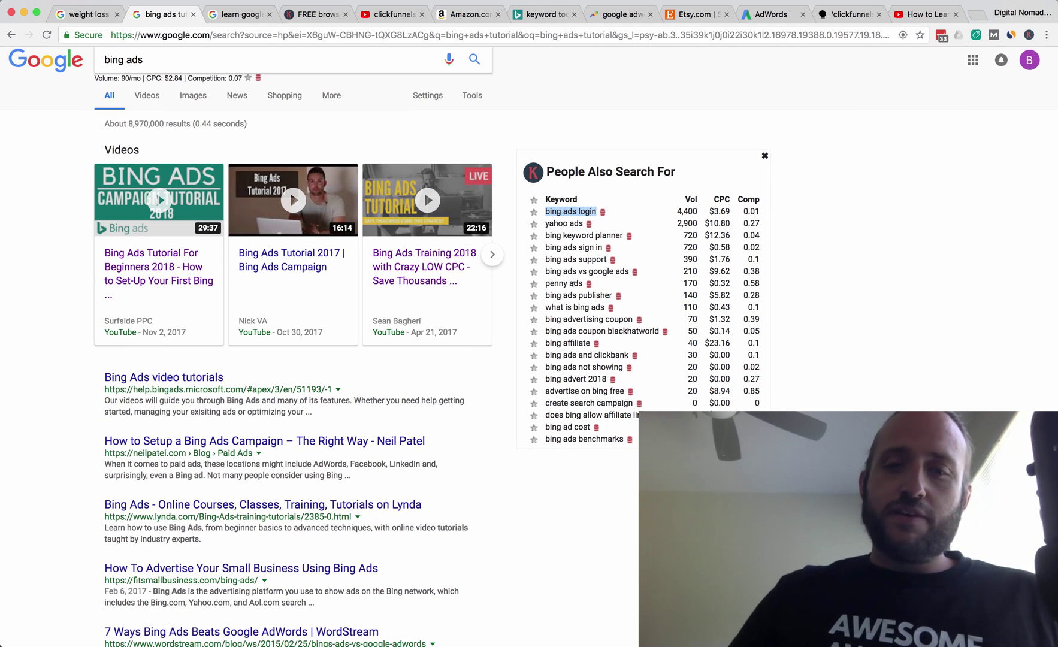
scroll(553, 340, "down", 1)
scroll(552, 288, "up", 2)
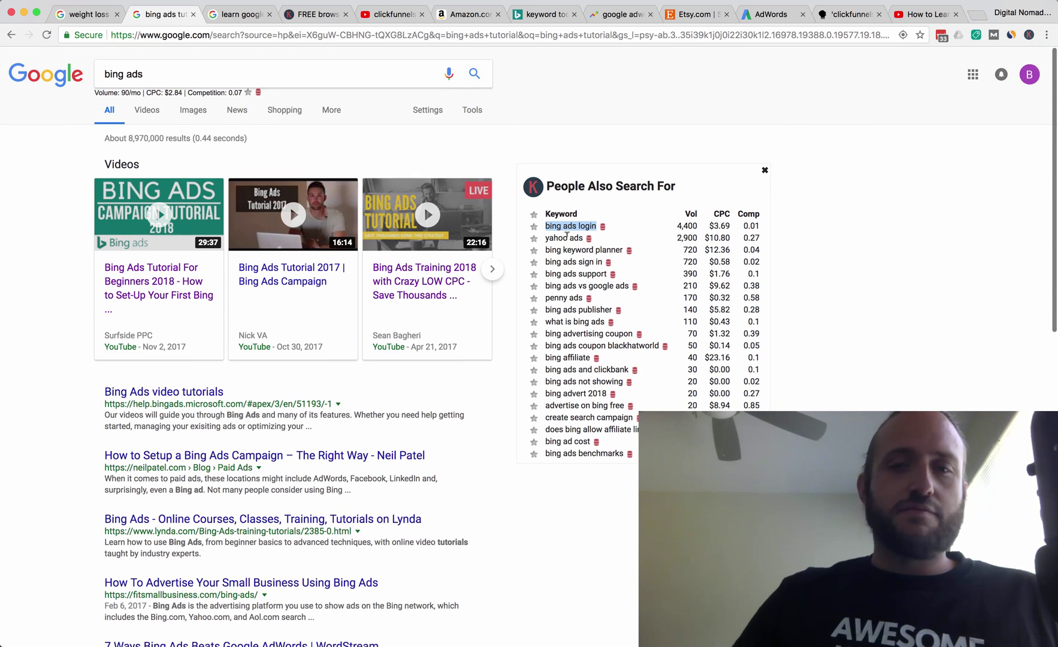
left_click_drag(545, 238, 561, 236)
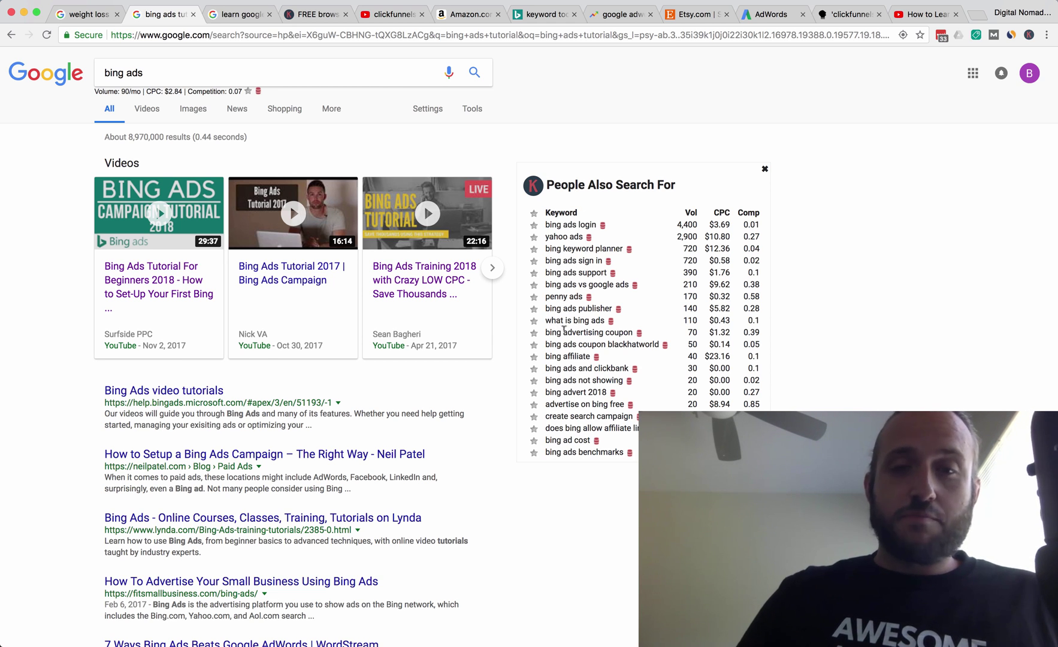
Review the volume, CPC and competition of the searches related to "bing ads tutorial" at the end of the results.
scroll(564, 329, "down", 2)
scroll(577, 294, "down", 4)
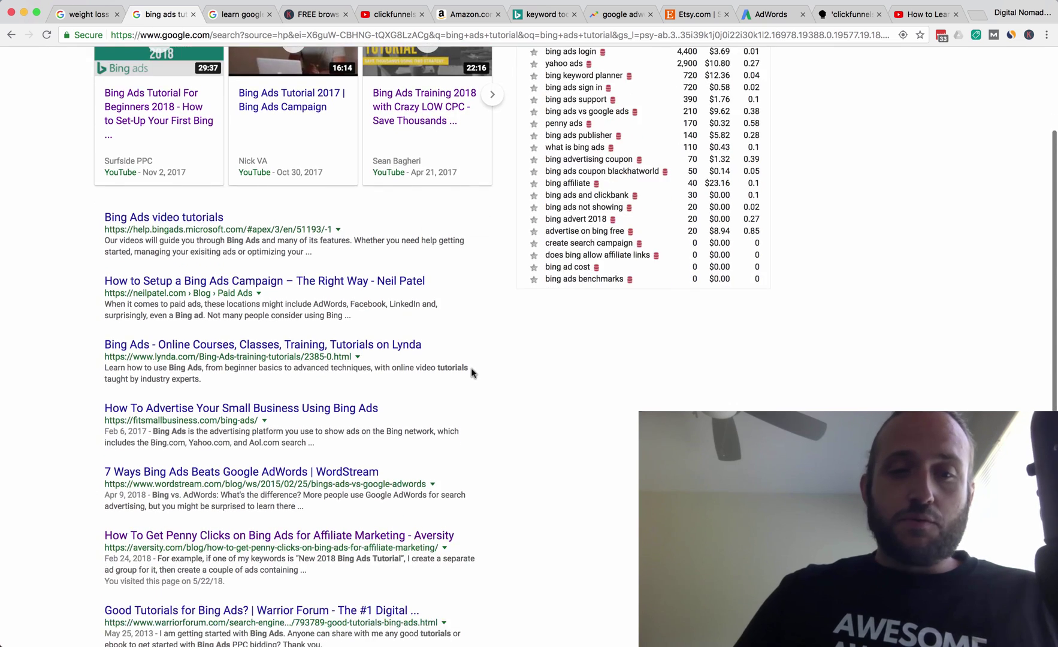
scroll(471, 374, "down", 10)
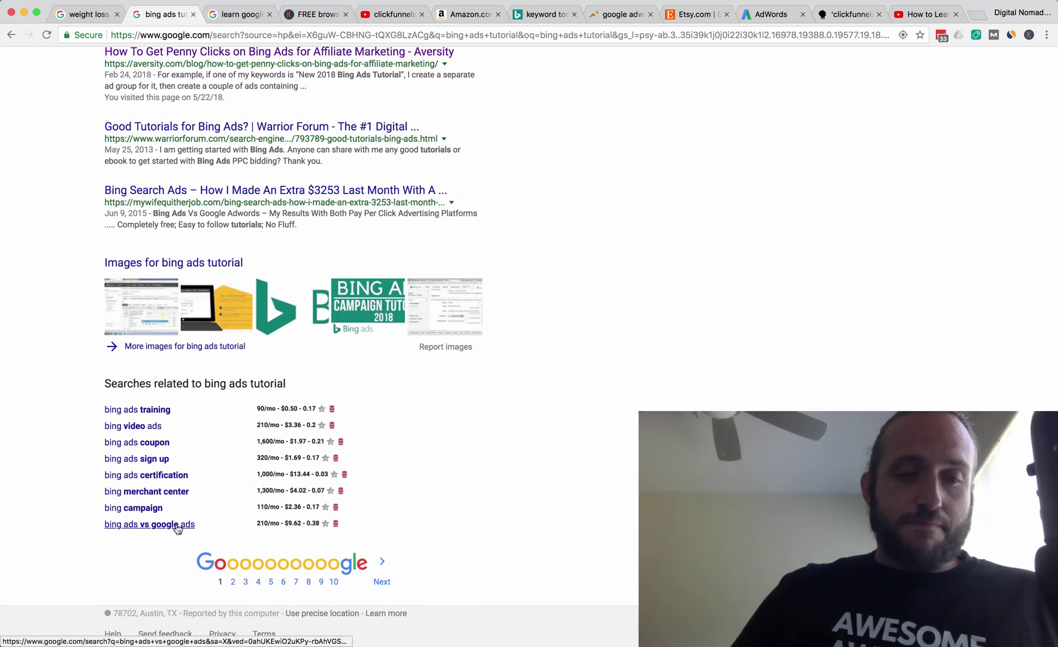
scroll(300, 418, "up", 10)
scroll(329, 376, "up", 3)
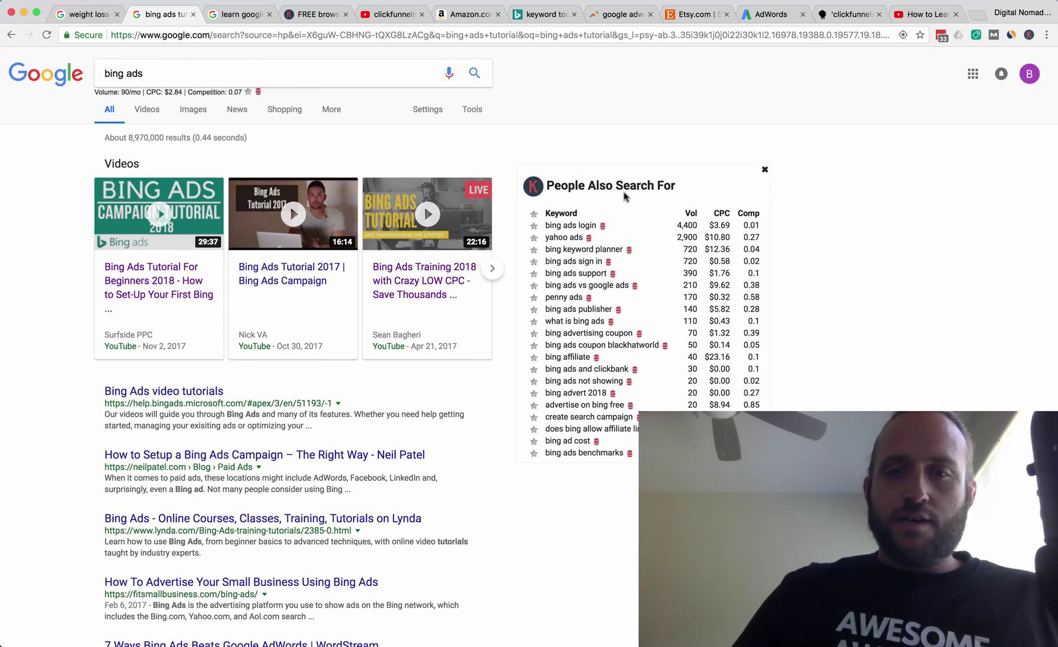
Examine the Keyword Keg report for "bing ads login", close it and return to the Bing Ads search results.
left_click(603, 227)
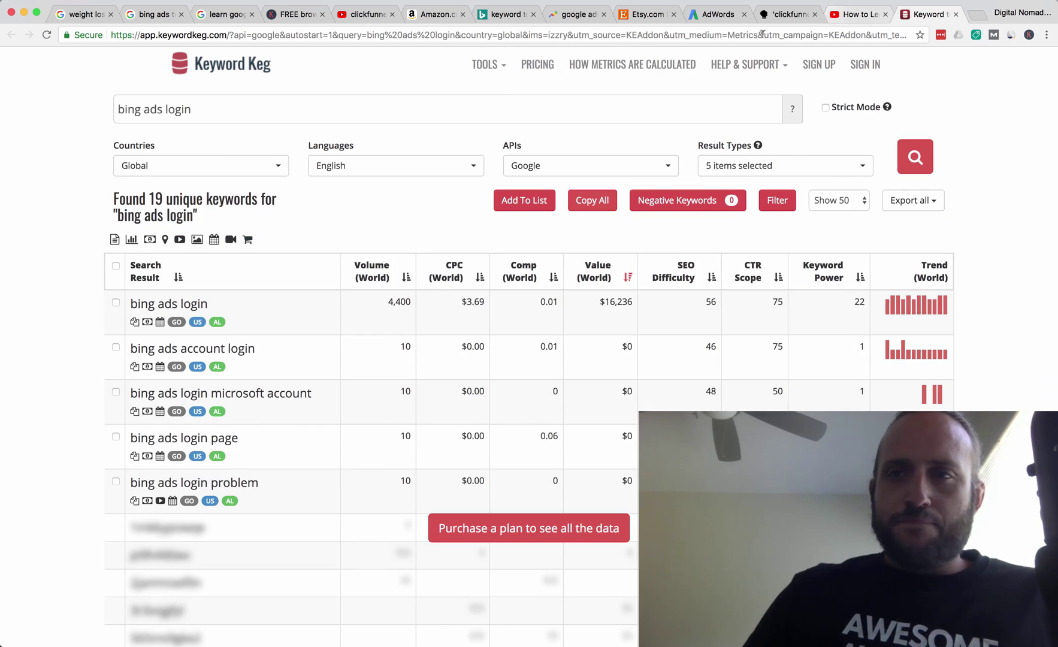
scroll(378, 300, "down", 2)
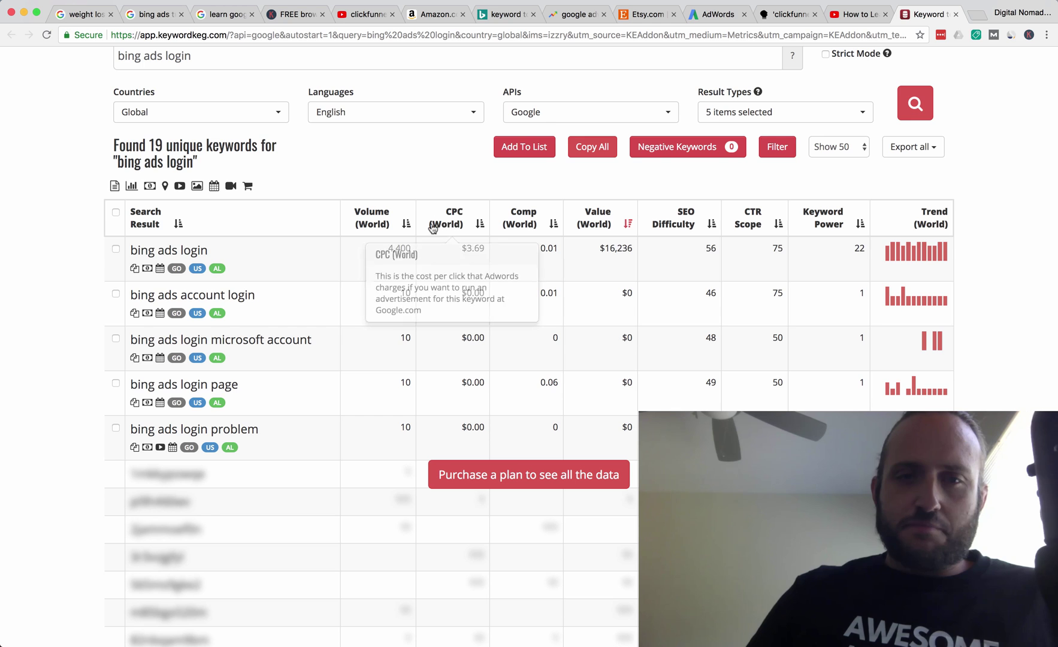
scroll(477, 350, "up", 2)
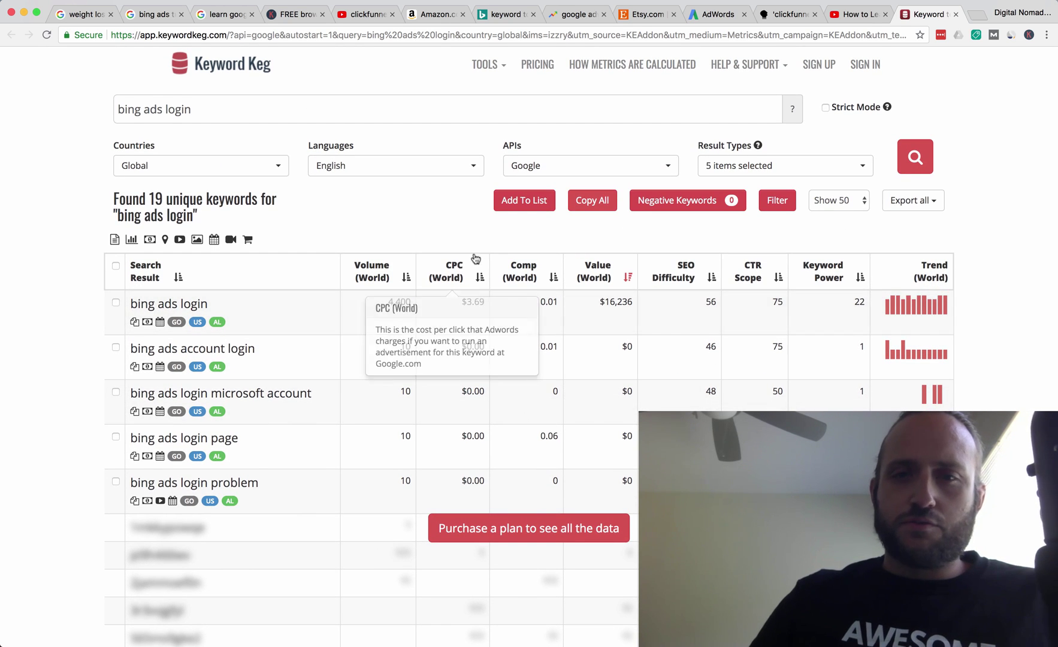
left_click(956, 16)
left_click(149, 14)
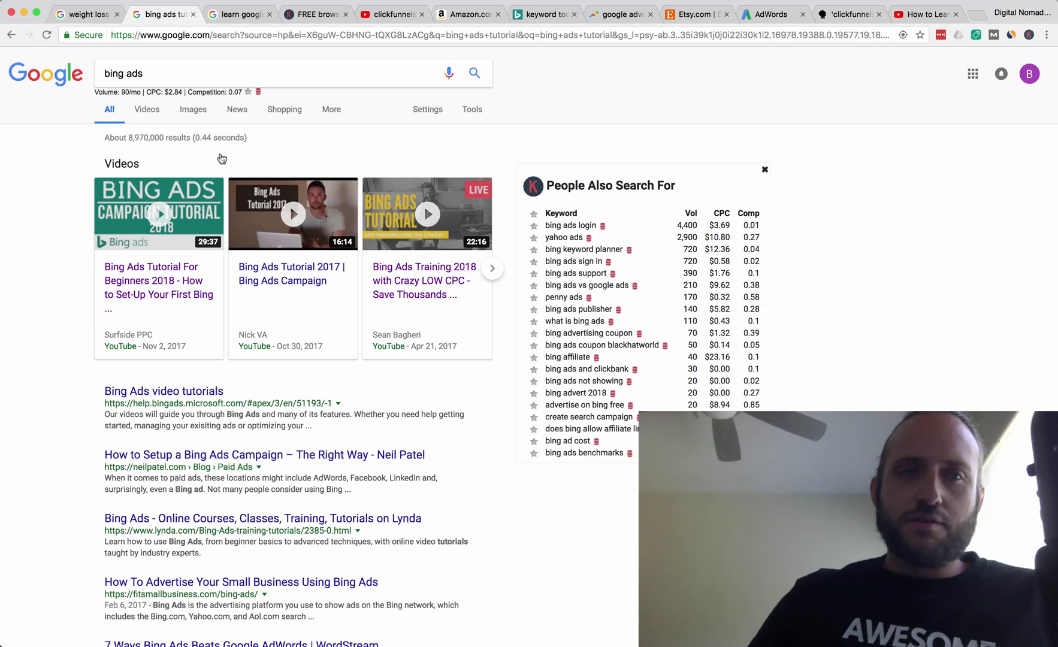
Look over the Bing Ads results and highlight the People Also Search For keywords from "bing ads login" through "bing advertising coupon".
scroll(597, 277, "down", 3)
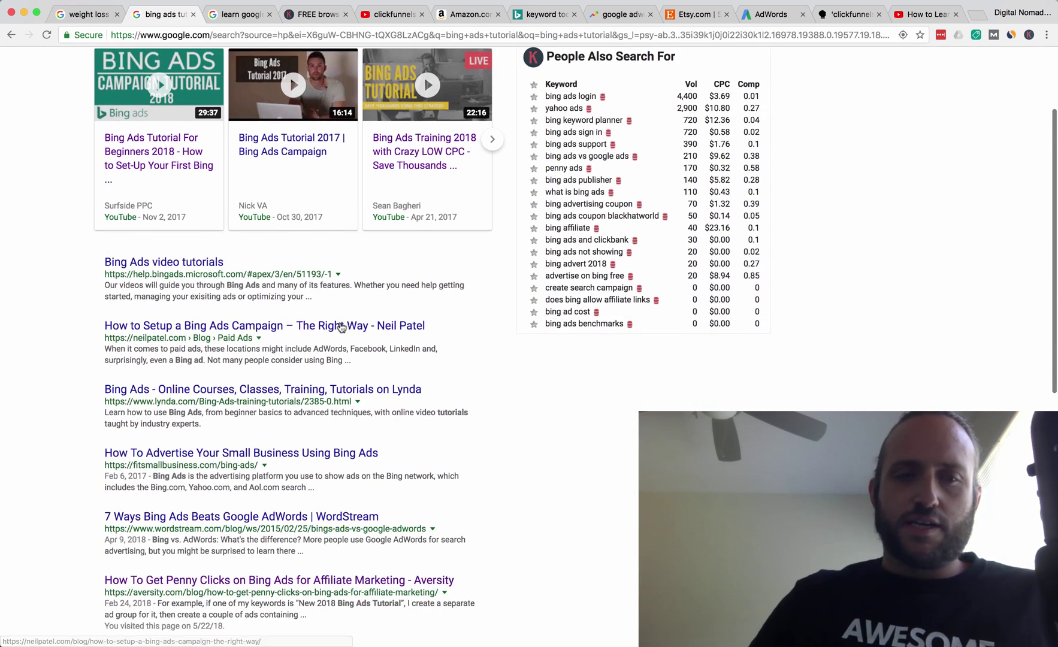
scroll(623, 240, "up", 3)
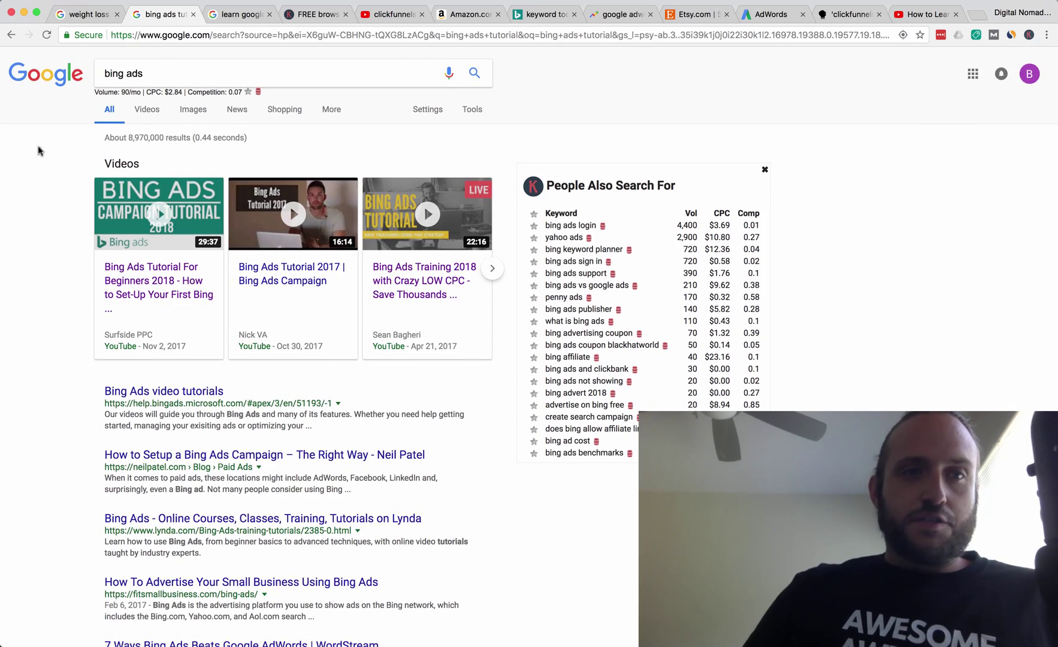
scroll(18, 349, "down", 7)
scroll(23, 349, "up", 6)
scroll(219, 160, "up", 2)
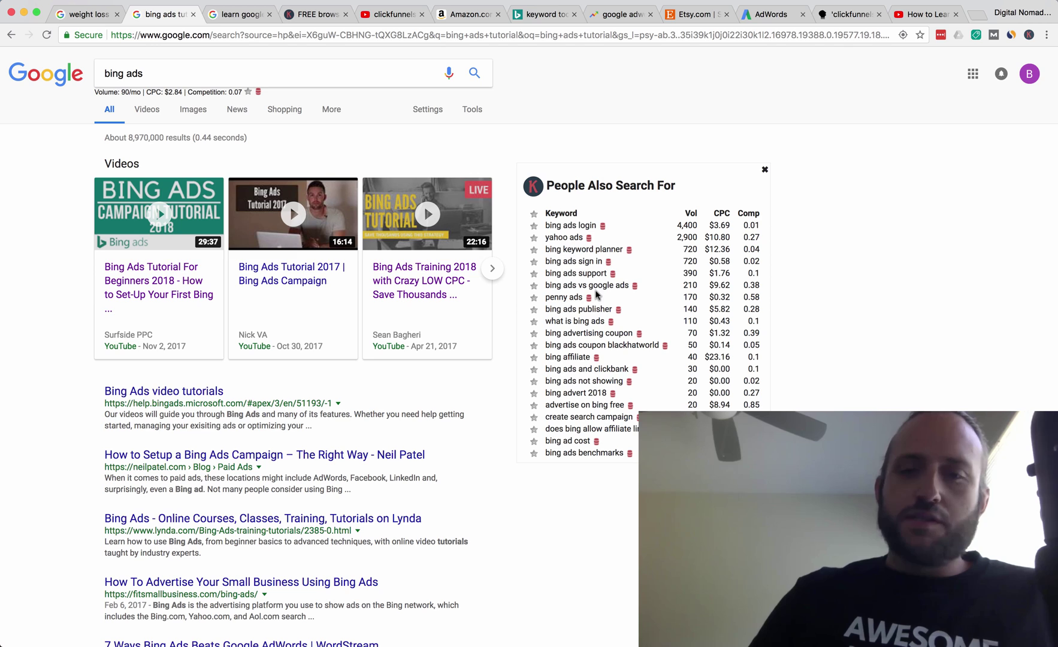
left_click_drag(549, 221, 618, 333)
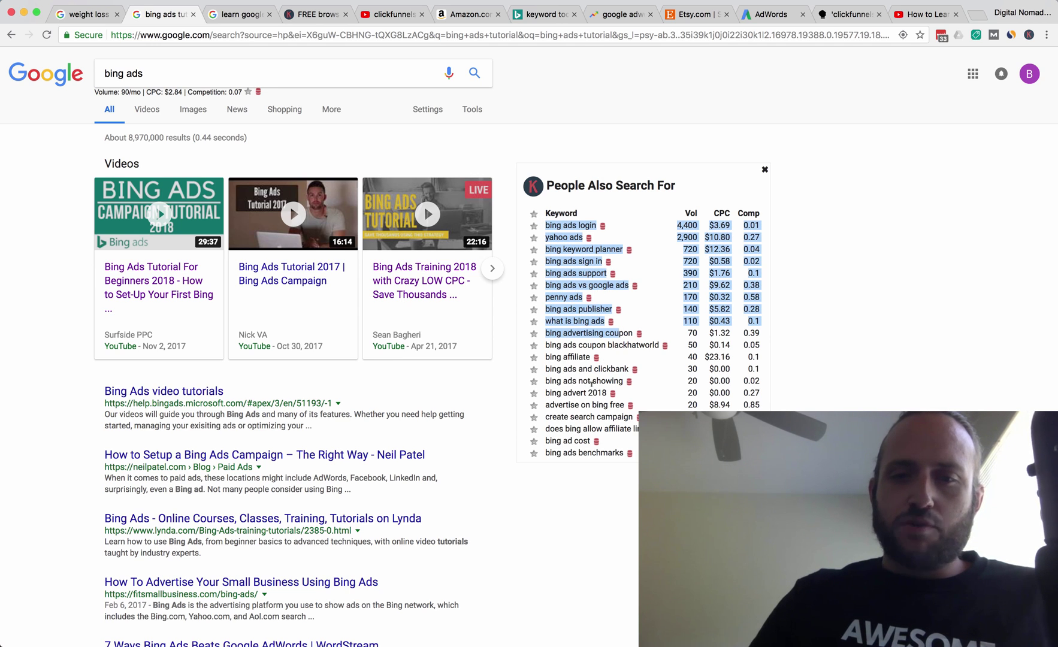
left_click(547, 319)
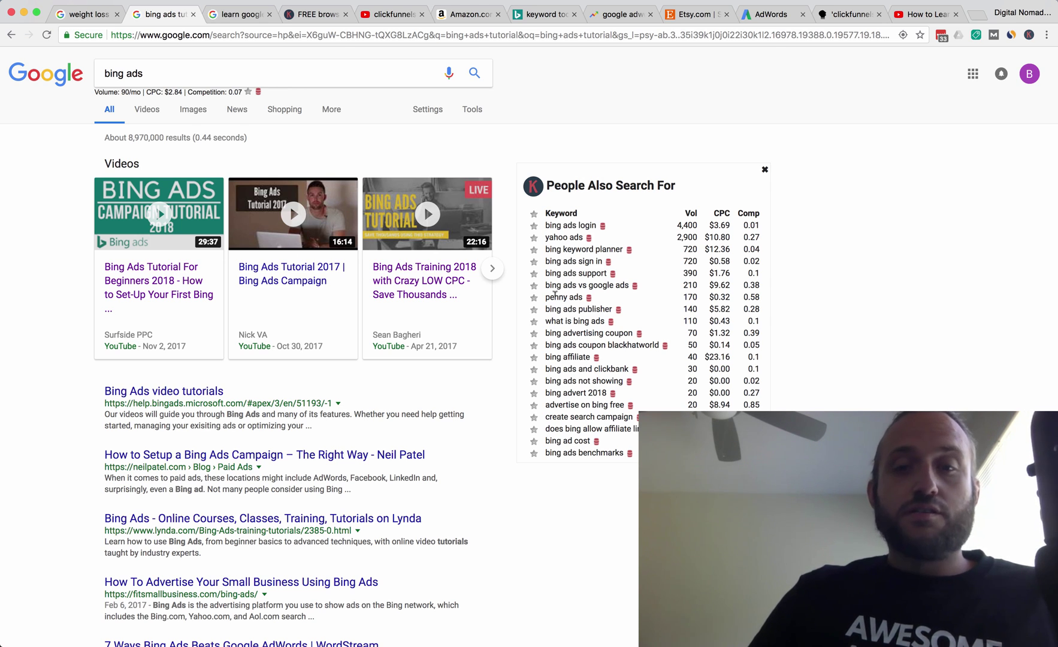
Go to the "learn google adwords" results and review the whole People Also Search For list with its metrics.
left_click(245, 17)
scroll(284, 287, "down", 3)
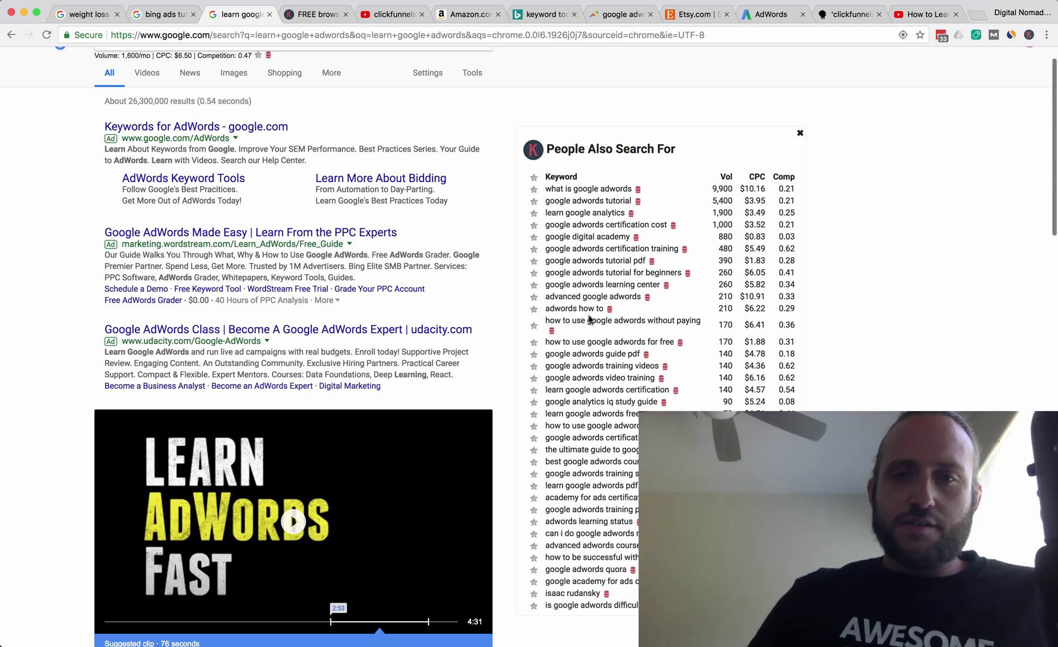
scroll(278, 129, "up", 3)
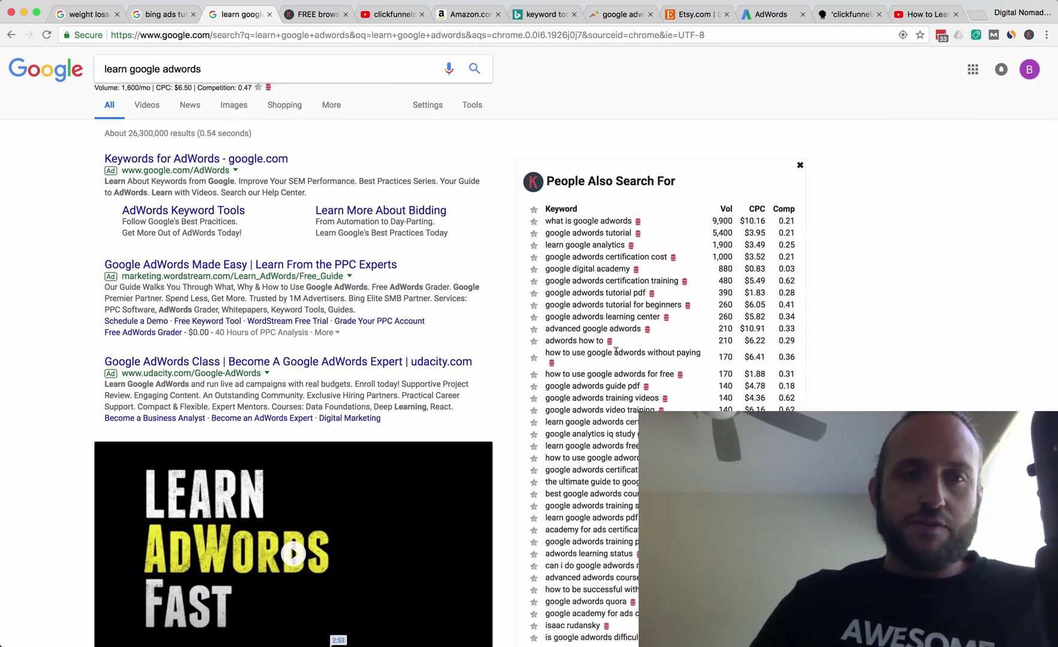
scroll(665, 336, "down", 2)
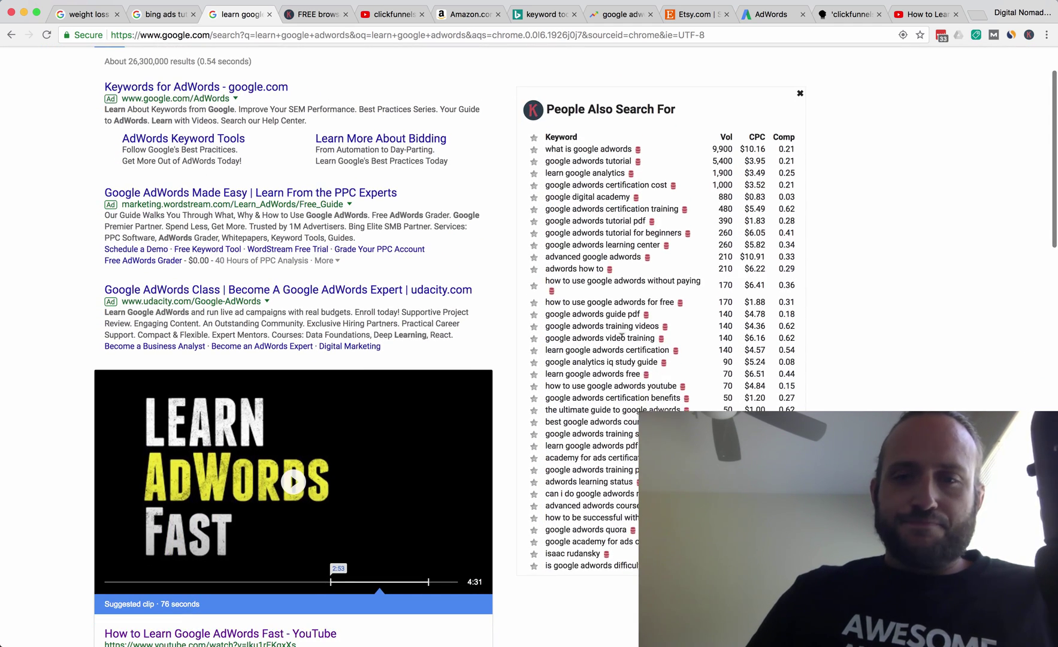
scroll(623, 347, "down", 2)
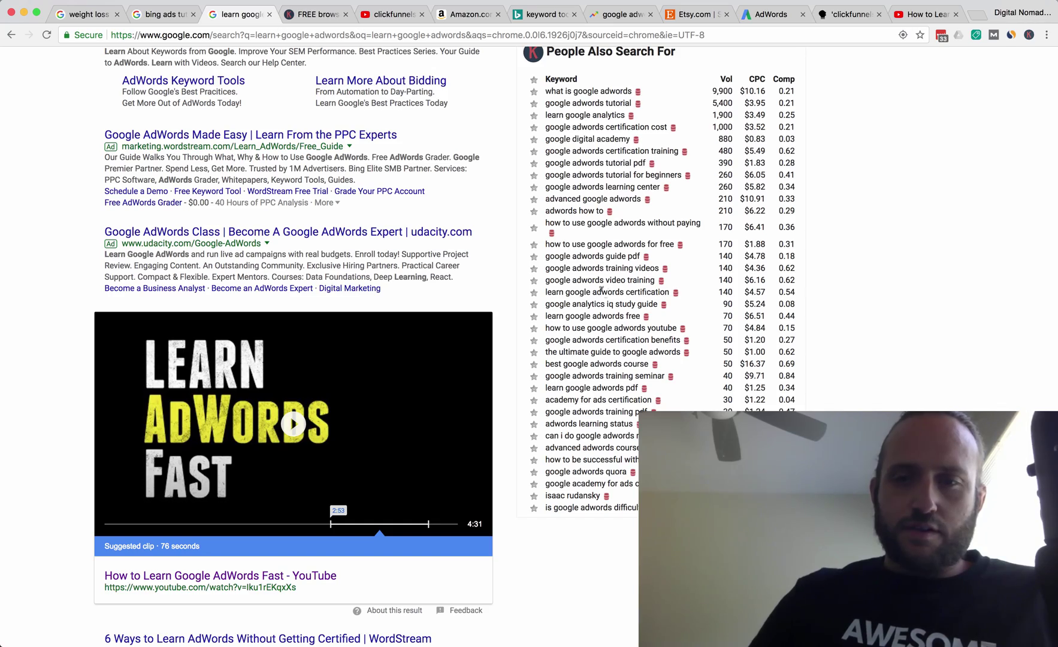
scroll(570, 451, "down", 5)
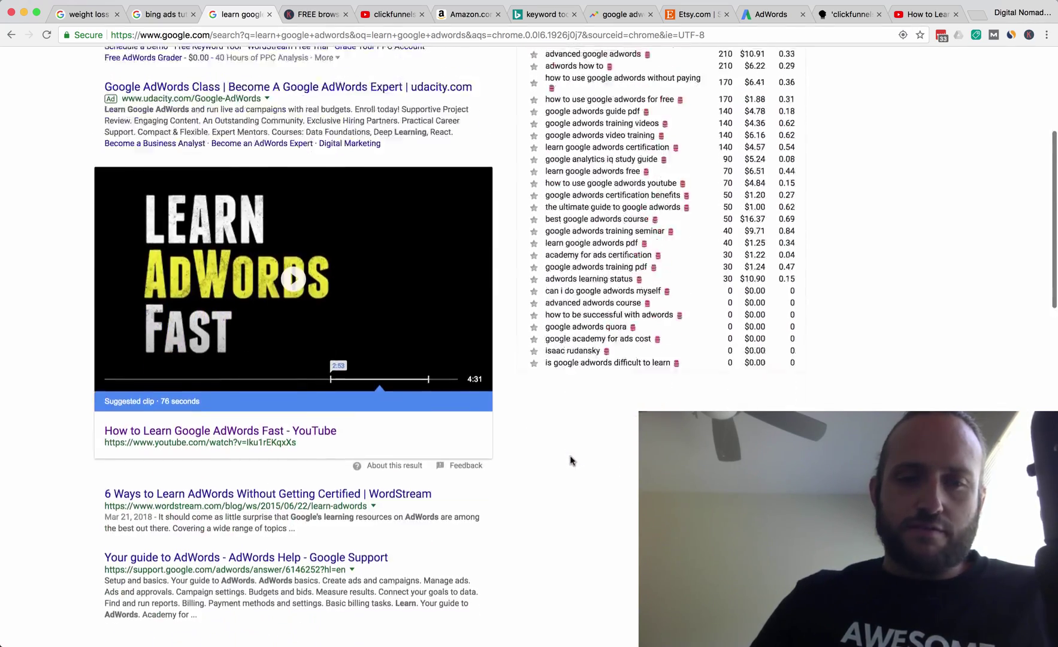
scroll(570, 461, "up", 10)
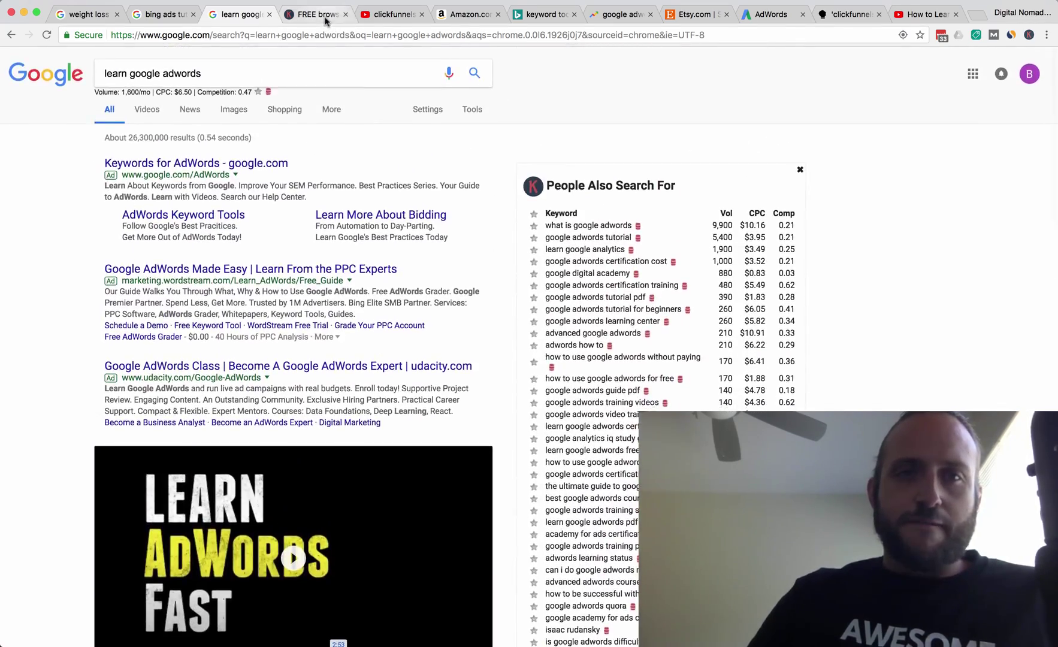
From the Keywords Everywhere website, bring up the extension's Chrome Web Store listing.
key("ctrl+Tab")
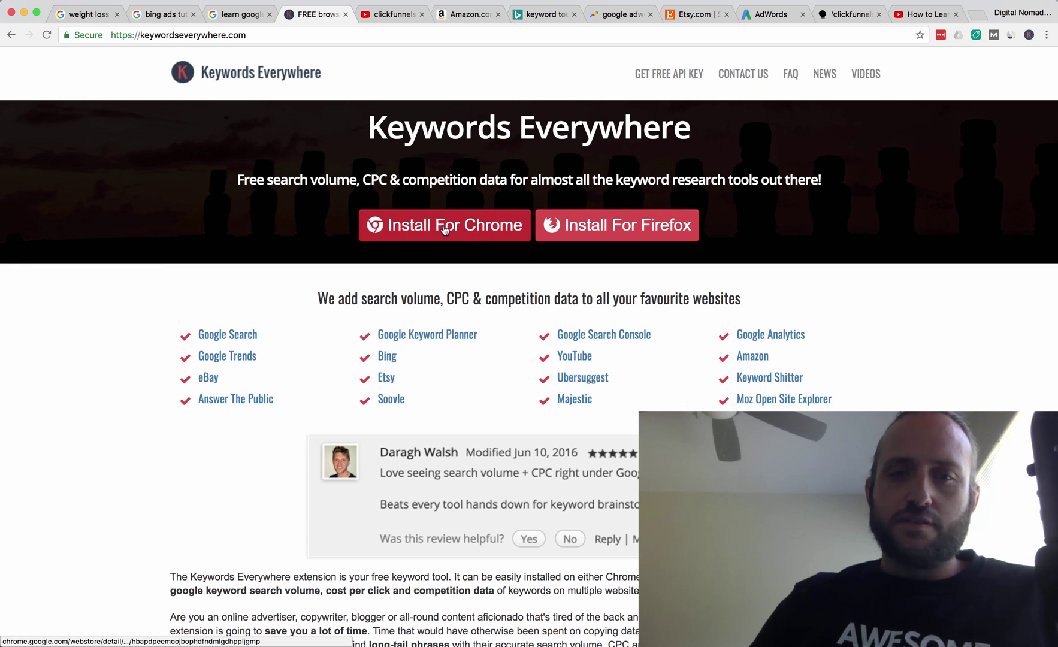
left_click(444, 231)
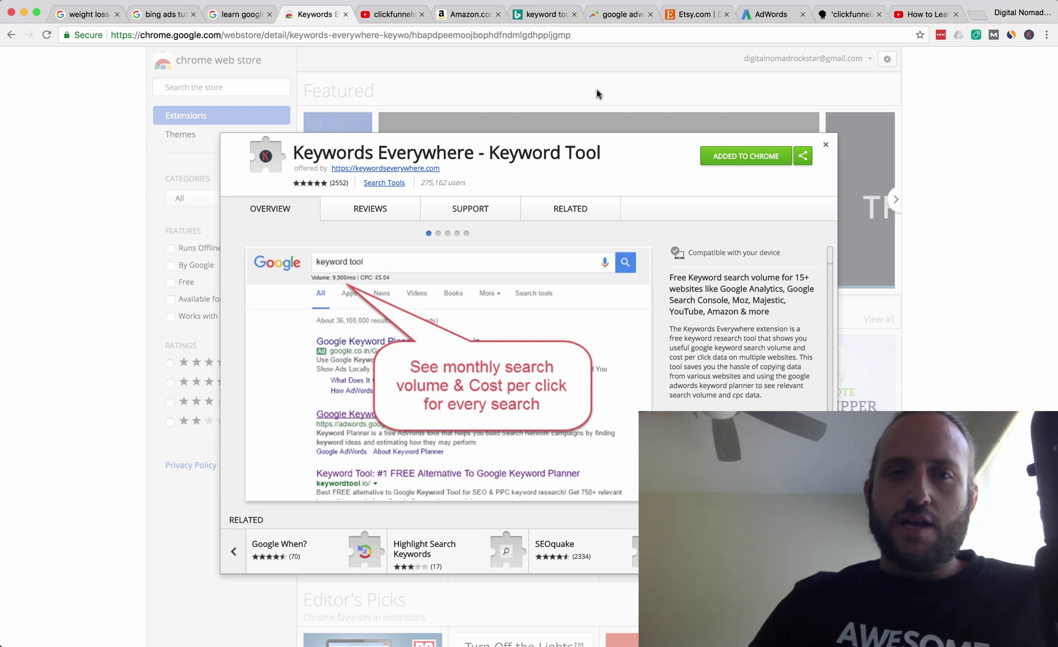
left_click(607, 63)
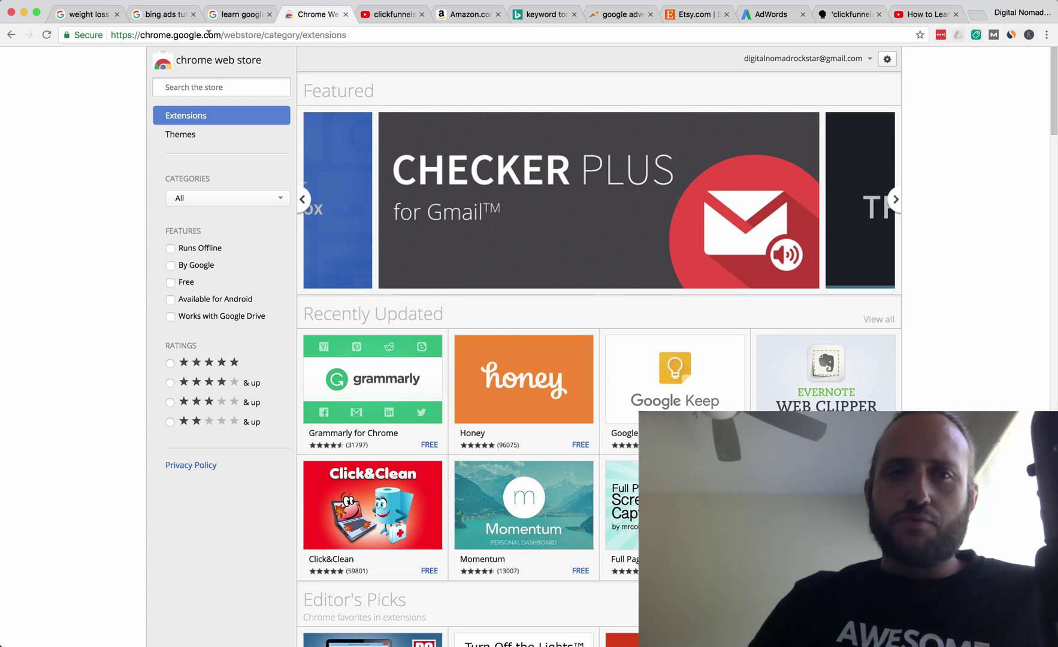
left_click(11, 35)
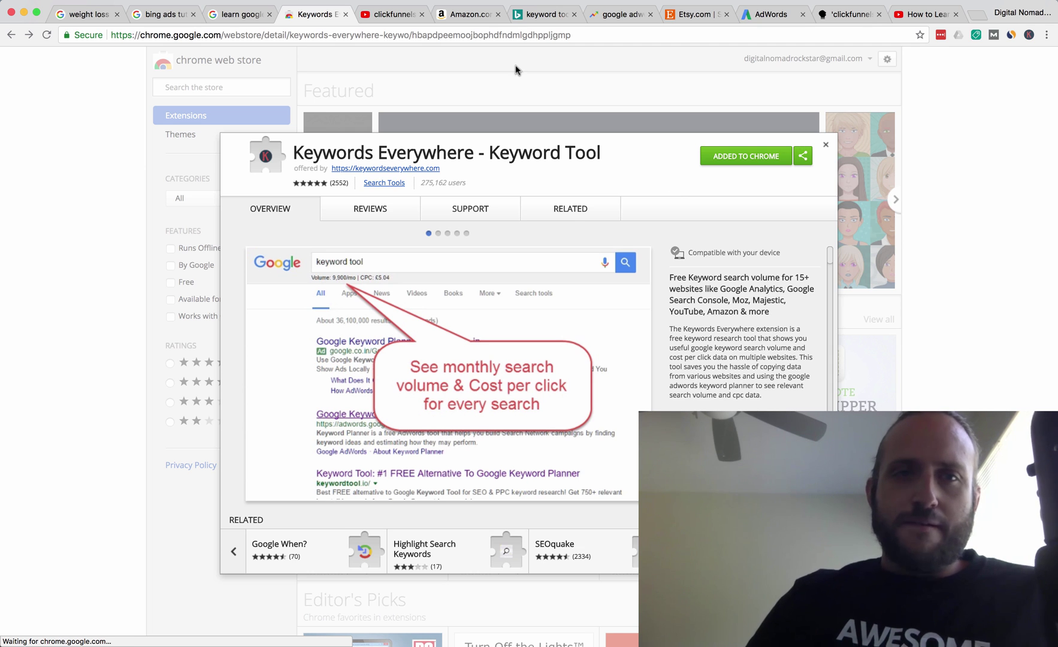
Leave the Chrome Web Store listing and return to the Keywords Everywhere home page.
left_click(515, 69)
left_click(11, 34)
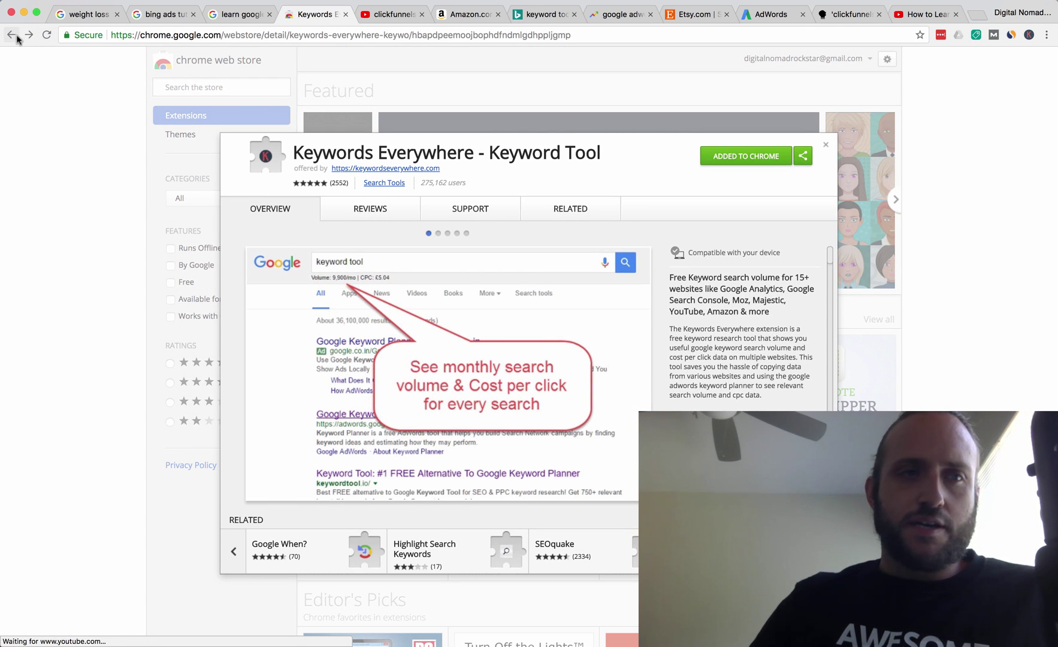
right_click(18, 40)
left_click(36, 52)
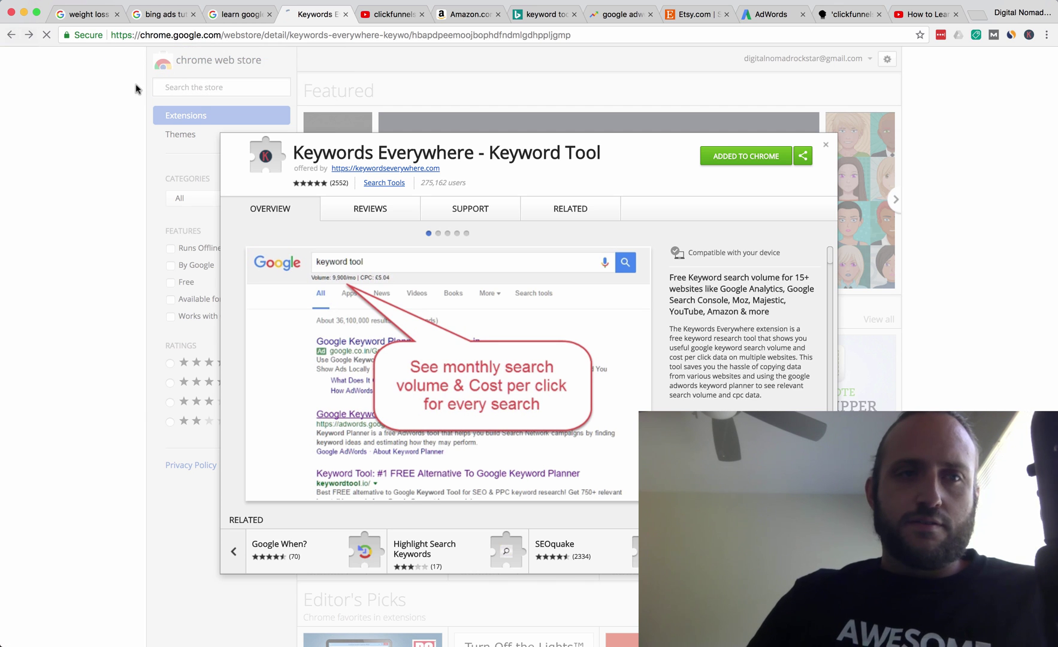
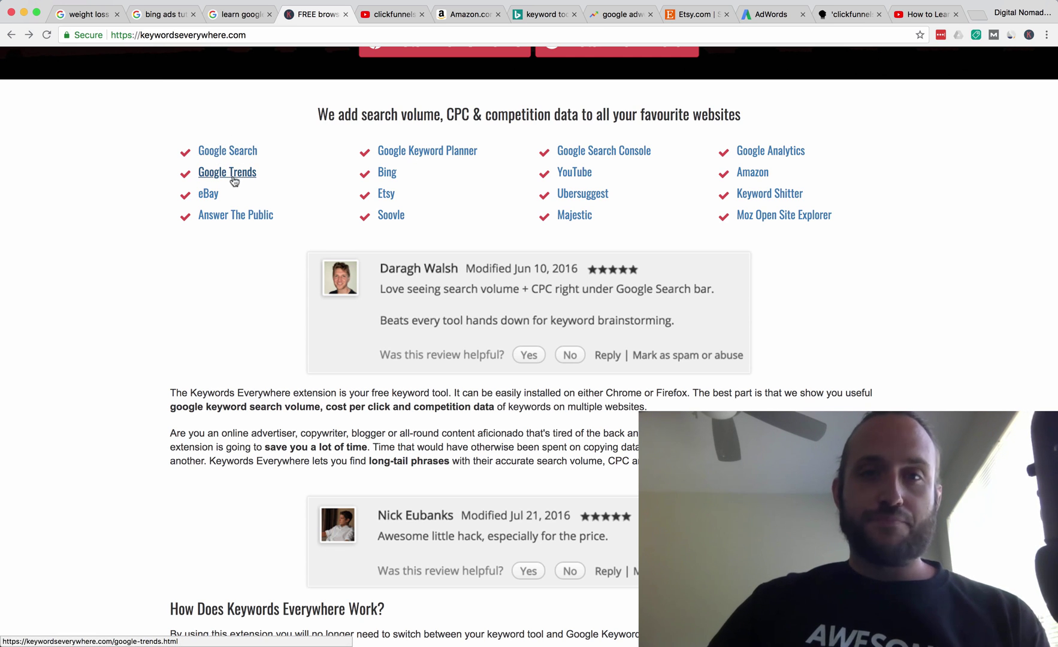
Place the "google adwords" browser tab directly after the Keywords Everywhere tab and view the site's list of supported websites.
middle_click(606, 16)
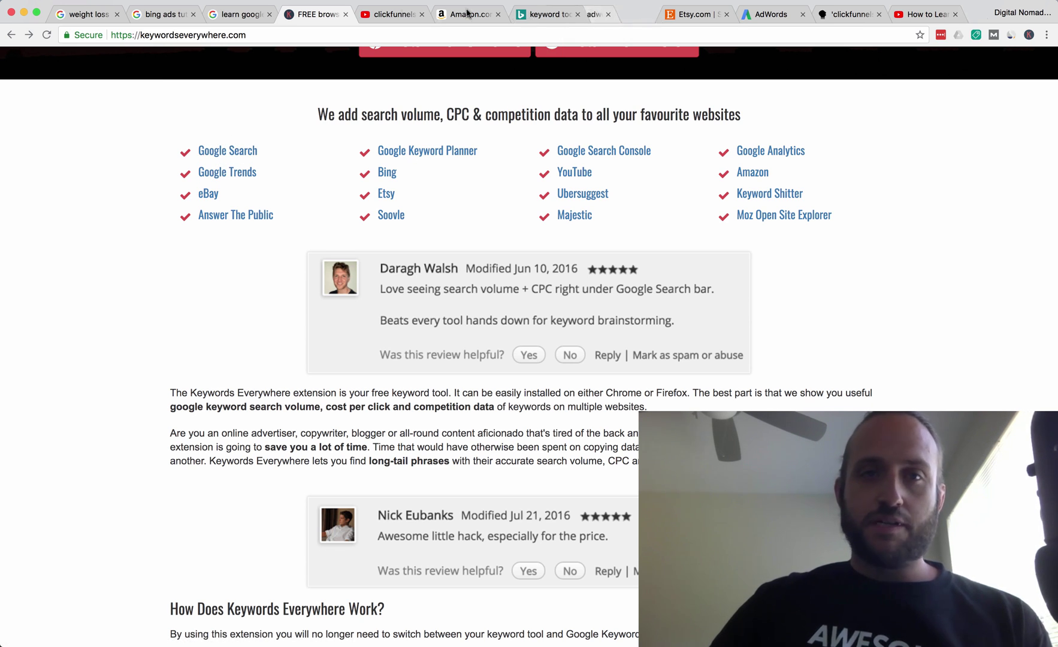
key("ctrl+shift+t")
left_click(323, 18)
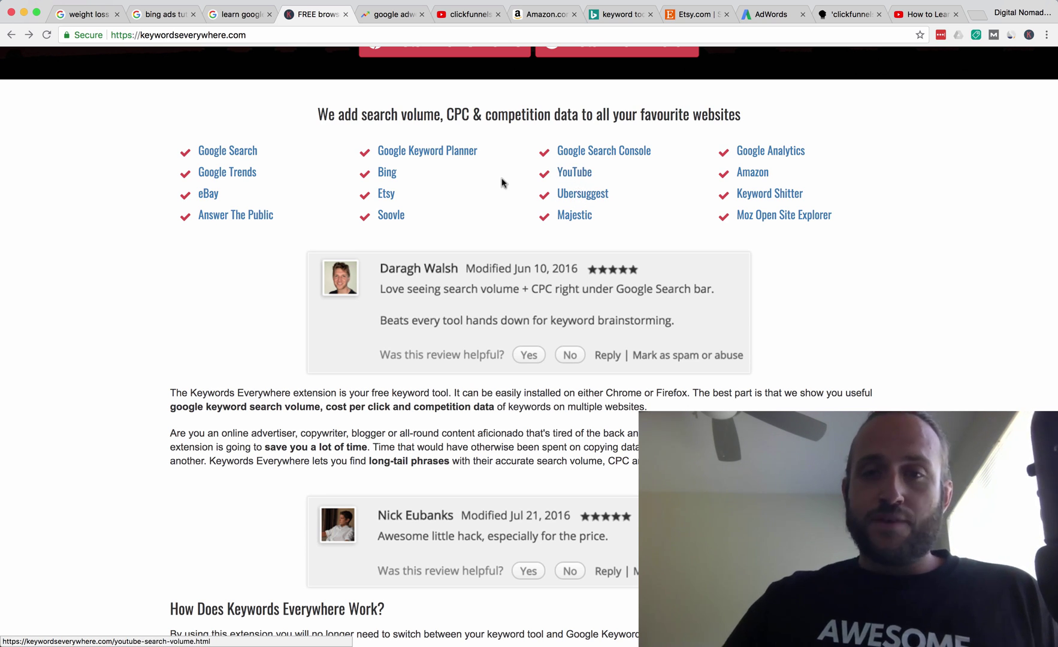
scroll(502, 183, "up", 1)
scroll(502, 183, "up", 1)
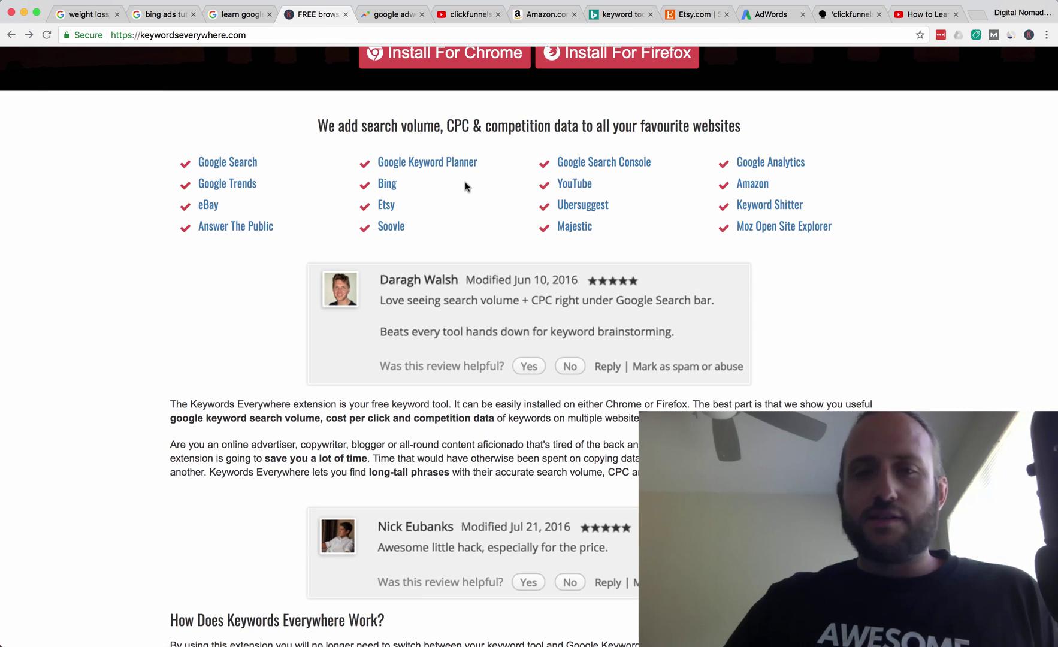
Examine the Keywords Everywhere supported websites and its "How Does Keywords Everywhere Work?" section, and return to the start of the page.
scroll(467, 186, "down", 2)
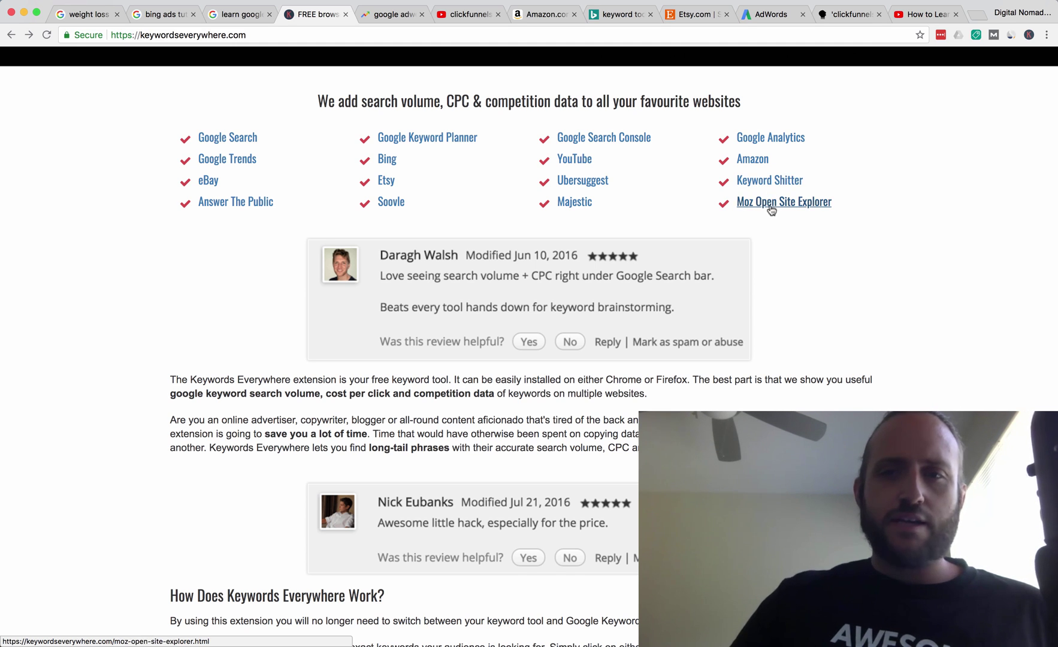
scroll(207, 240, "down", 5)
scroll(198, 241, "down", 10)
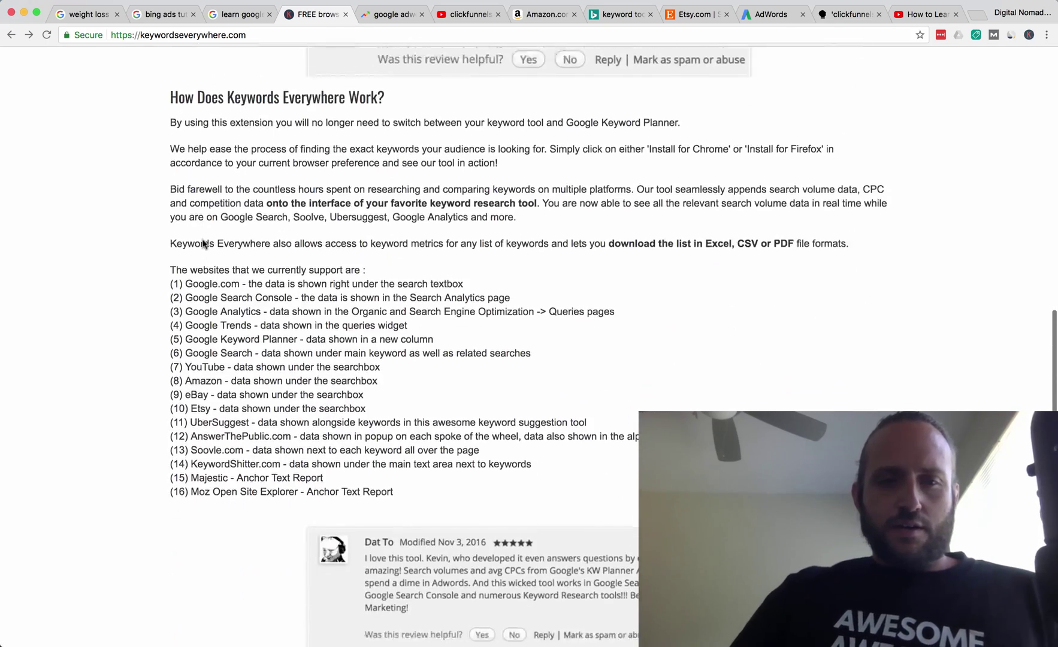
key("Home")
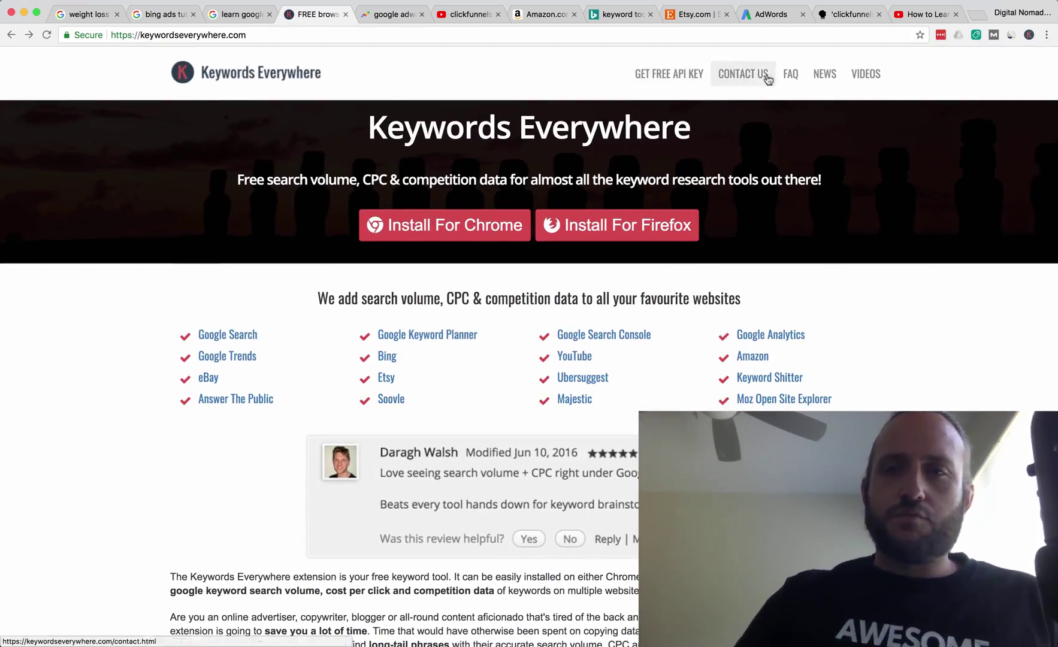
Switch to the Google Trends report for "google adwords" and examine interest over time, interest by subregion, and the related topics and queries.
left_click(381, 15)
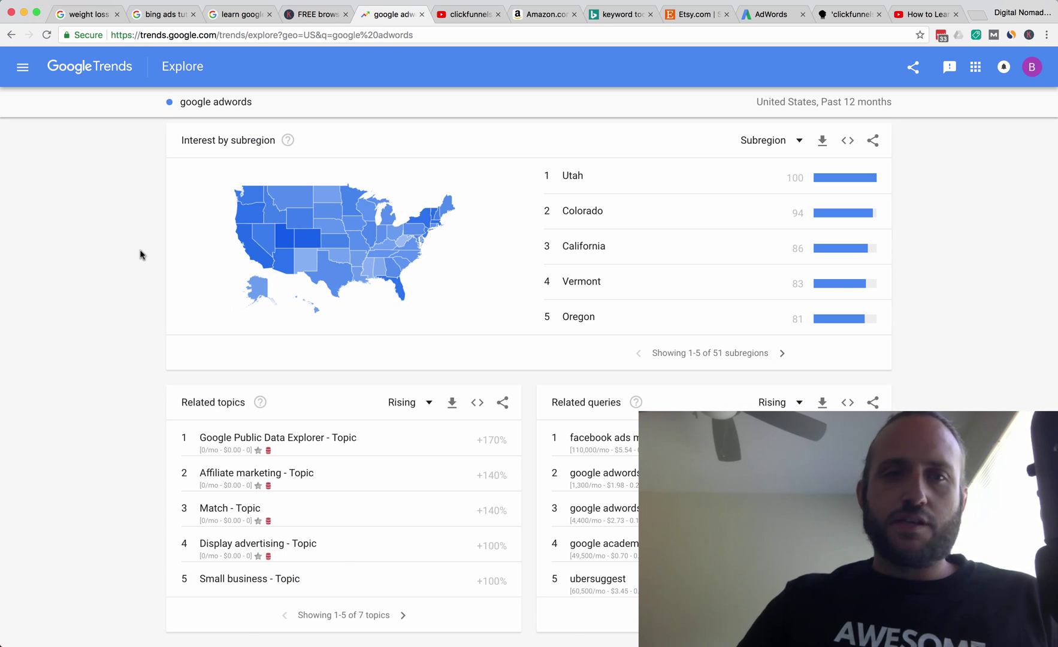
scroll(116, 236, "up", 6)
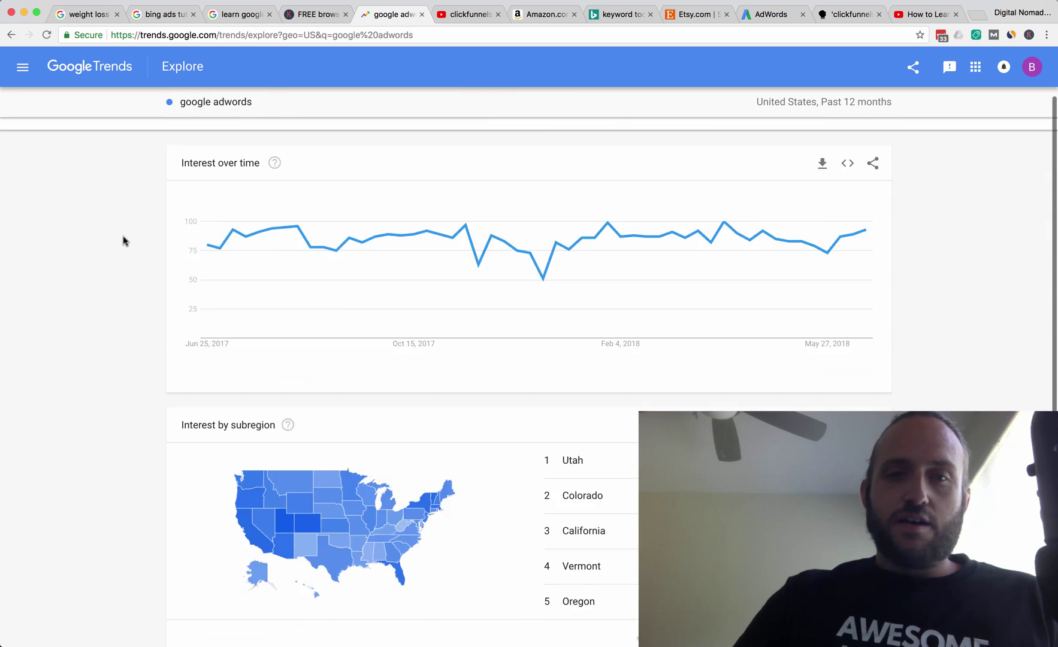
scroll(132, 208, "down", 2)
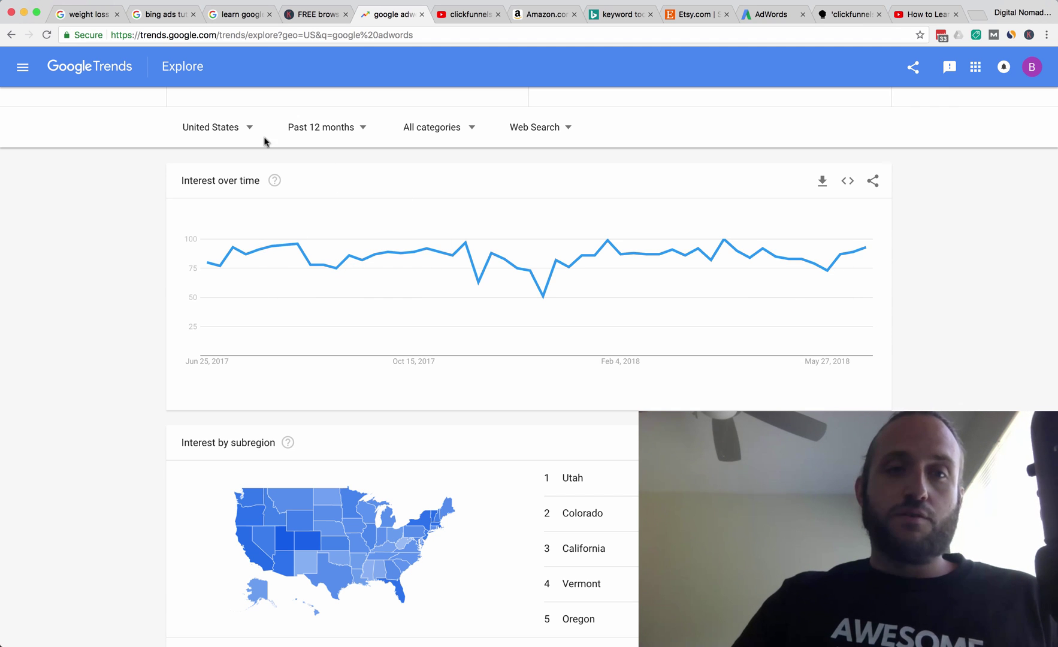
scroll(38, 238, "up", 2)
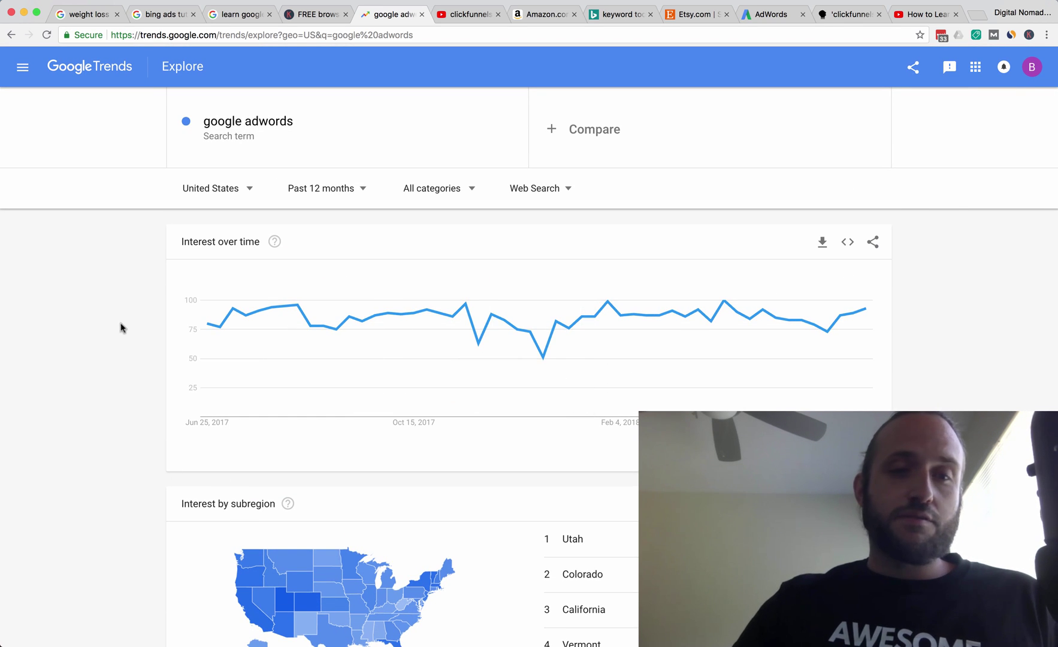
scroll(122, 327, "down", 5)
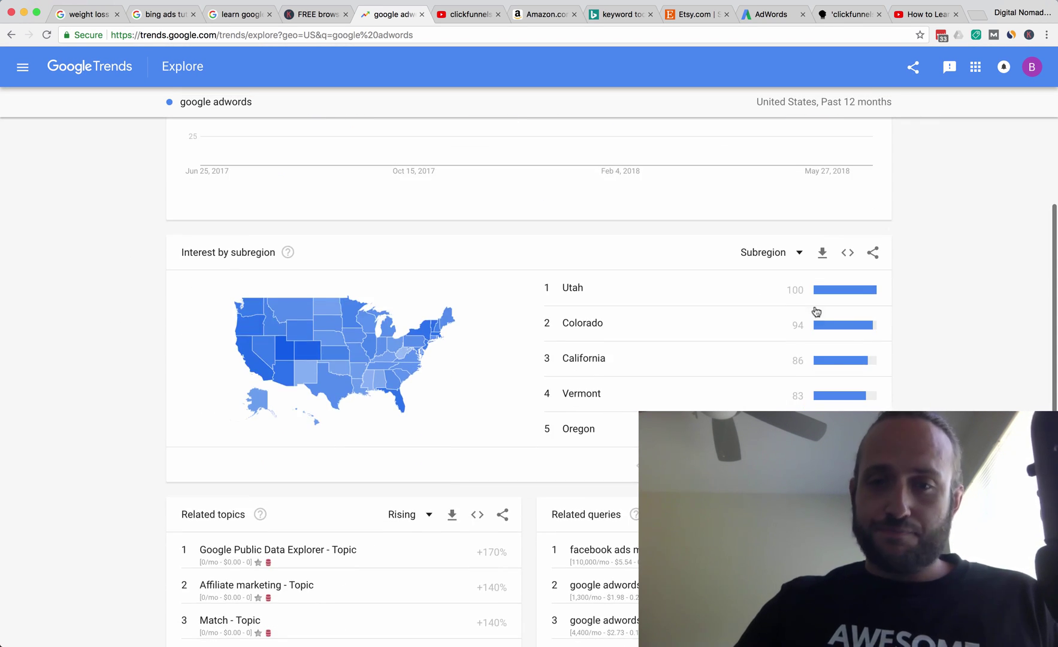
scroll(400, 251, "down", 1)
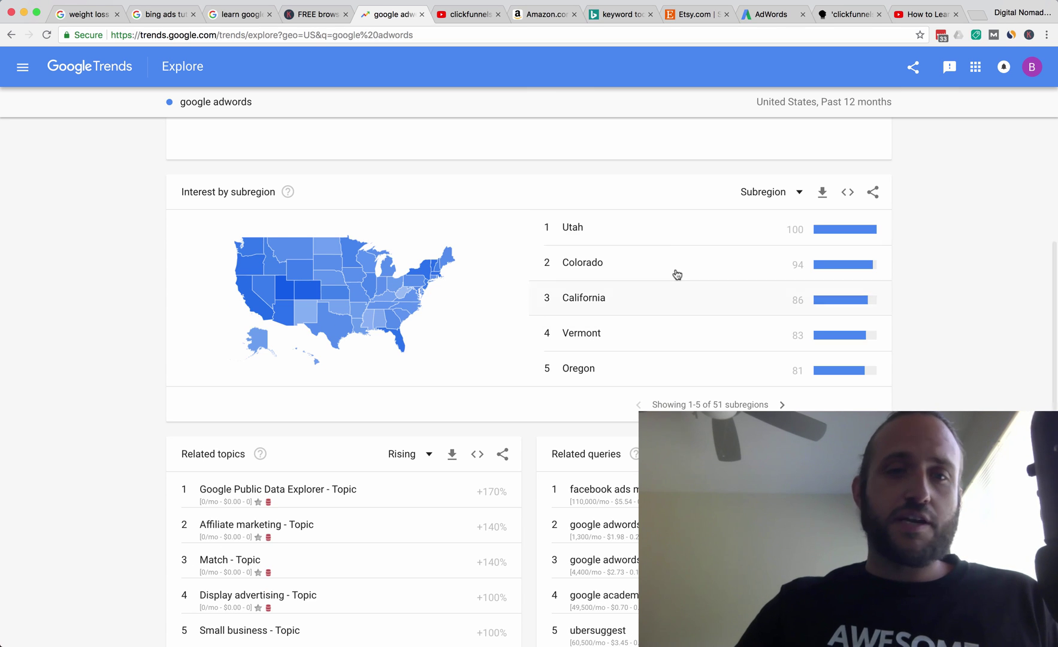
scroll(137, 252, "down", 1)
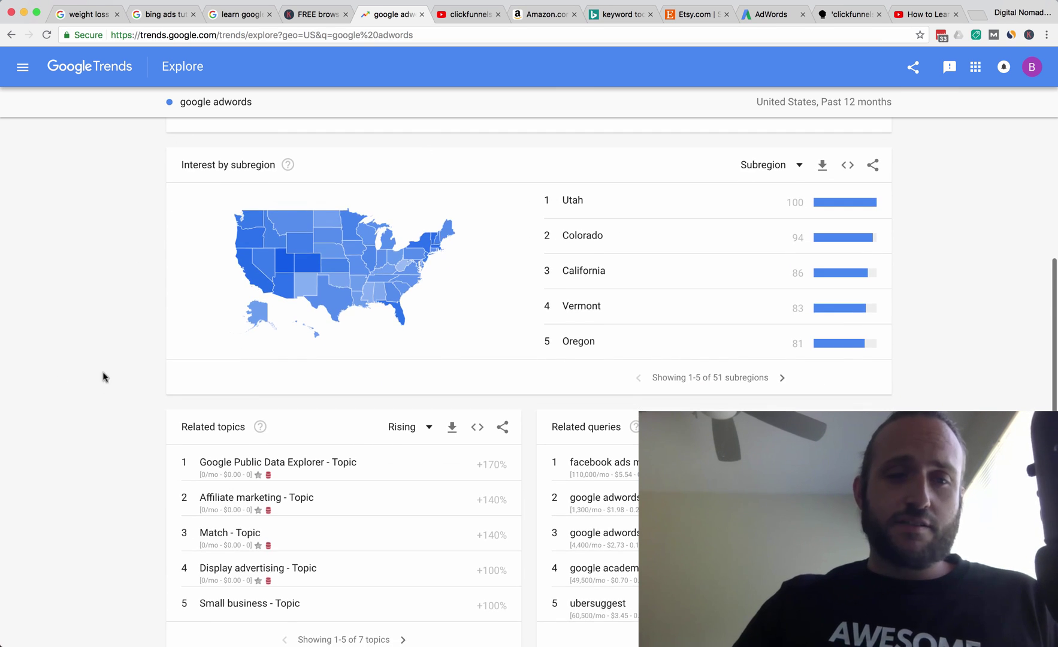
scroll(120, 360, "down", 1)
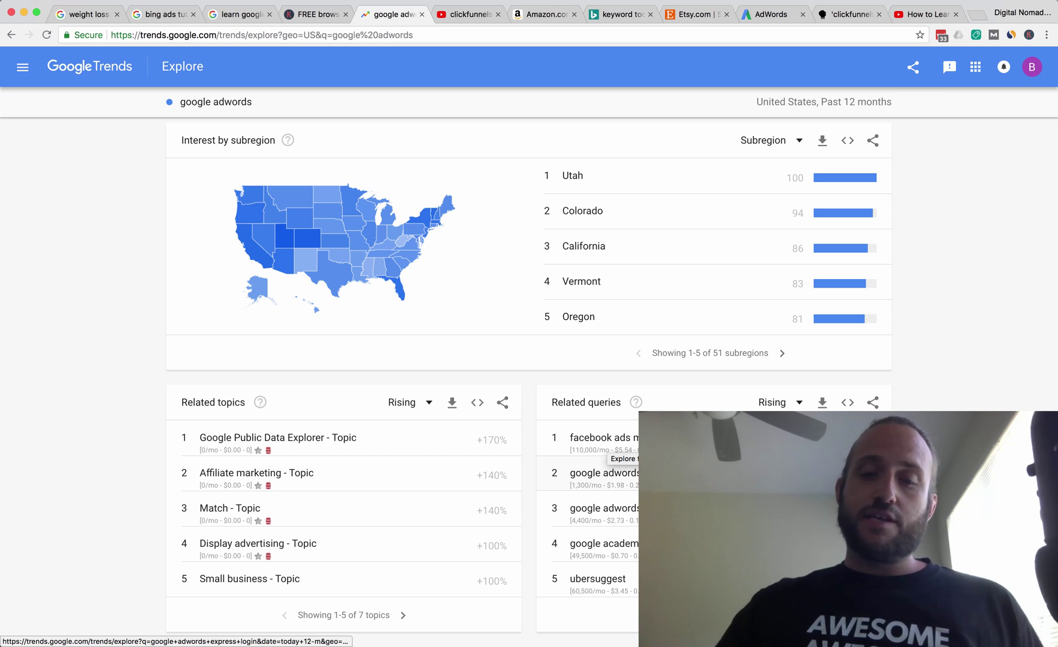
Compare the trend chart with the rising related queries in Google Trends, and page through the queries to entries 11–15.
scroll(530, 367, "up", 10)
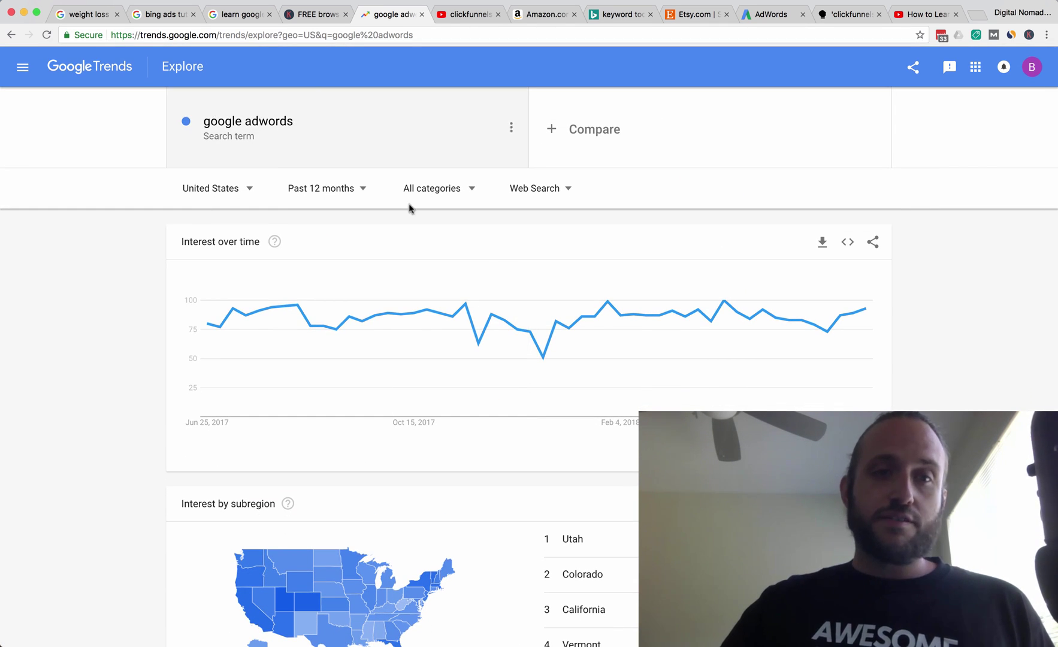
scroll(443, 228, "down", 2)
scroll(445, 220, "down", 5)
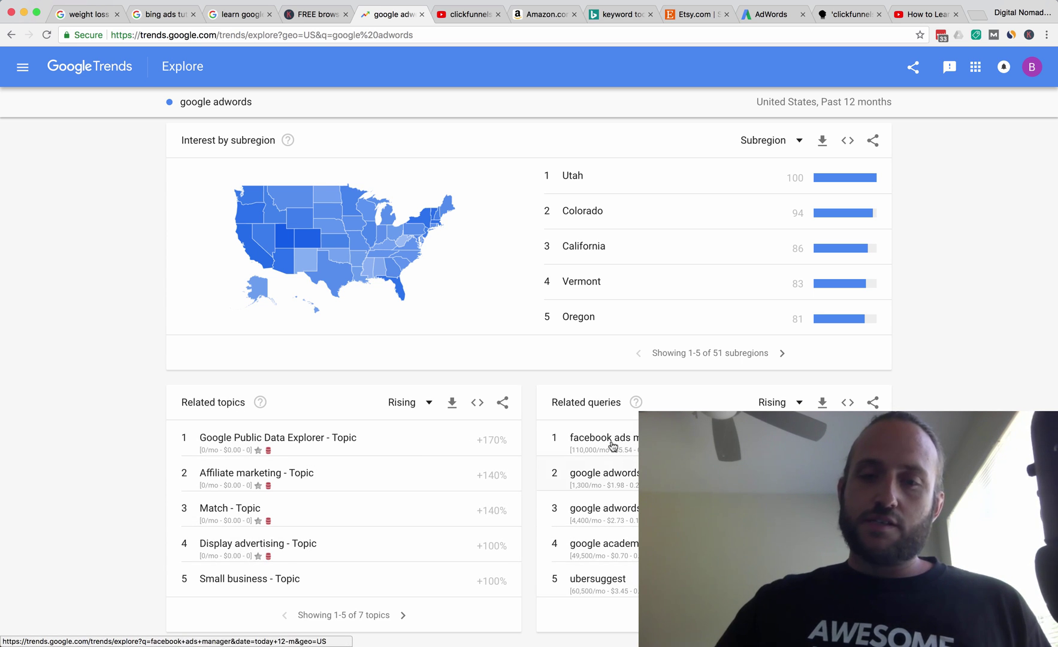
scroll(605, 405, "up", 6)
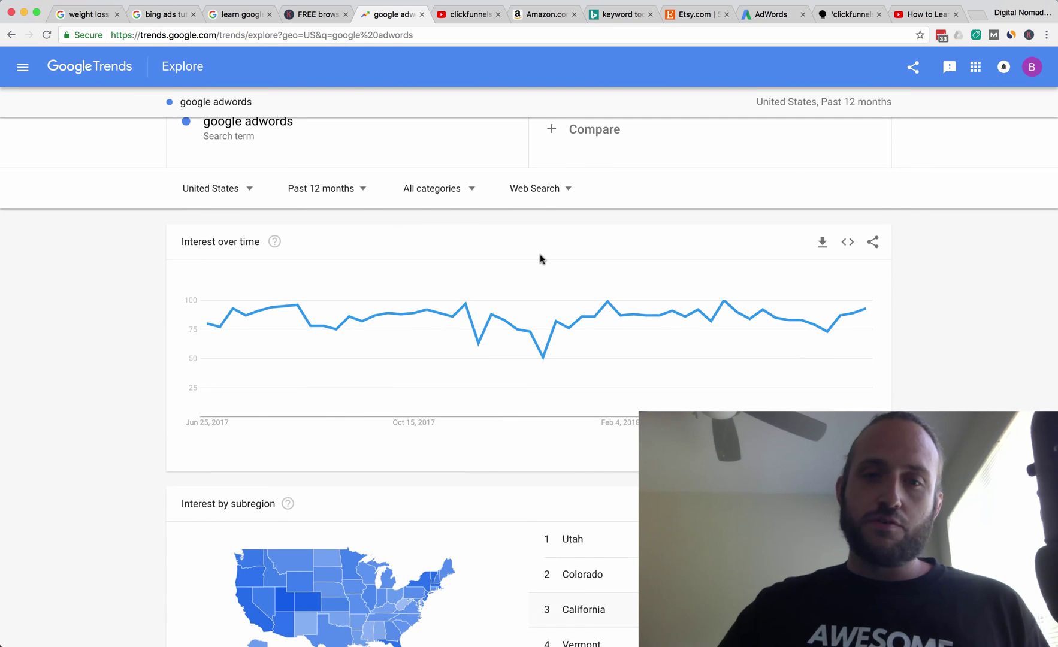
scroll(566, 392, "down", 6)
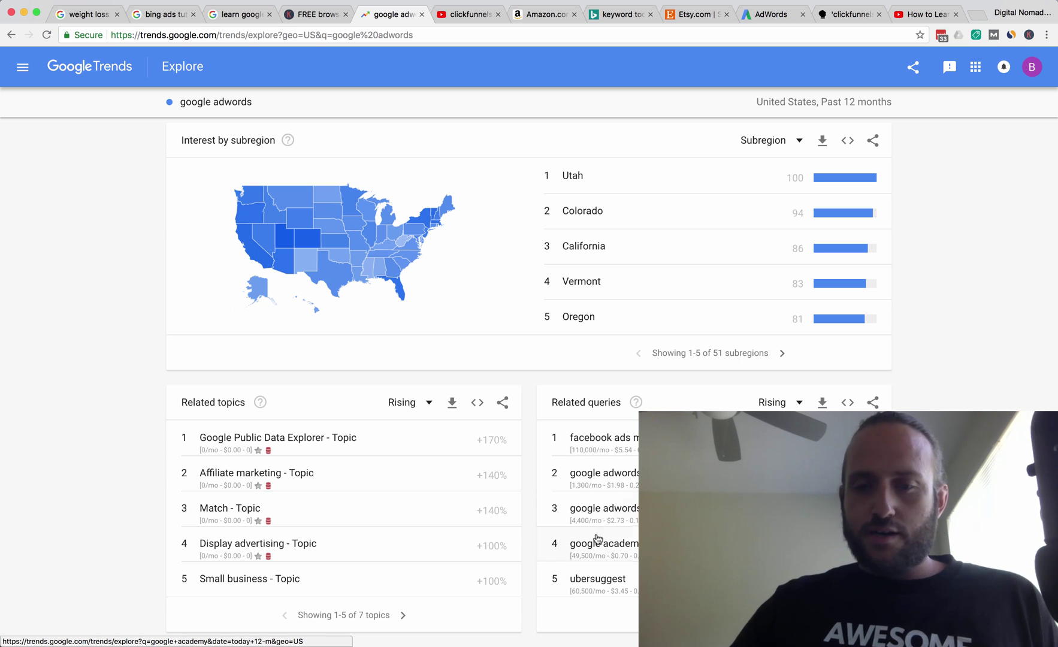
left_click(782, 615)
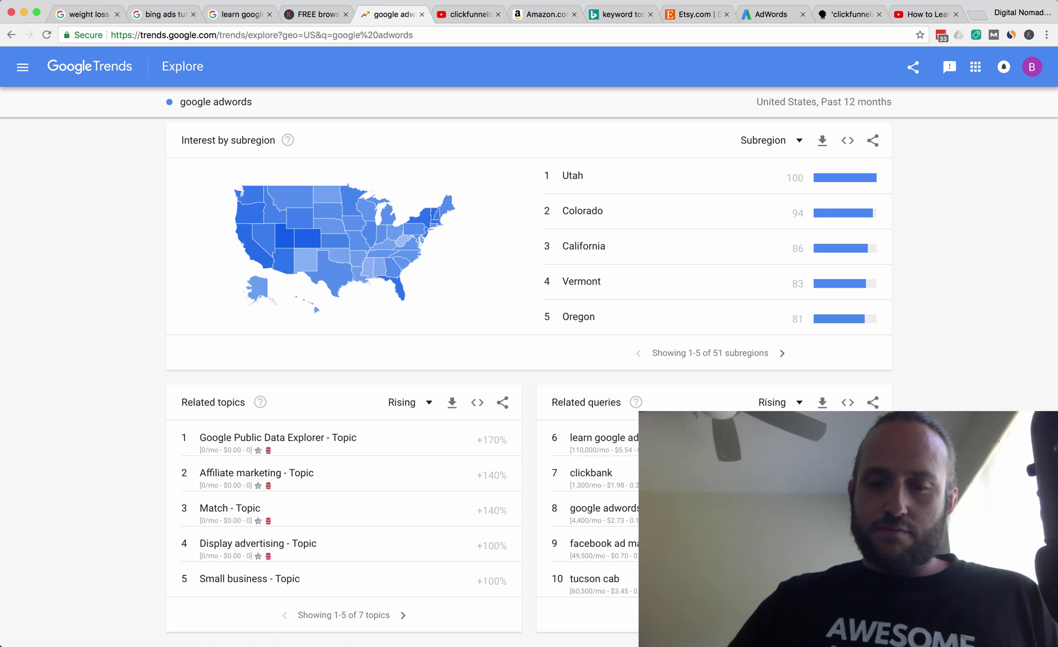
left_click(782, 615)
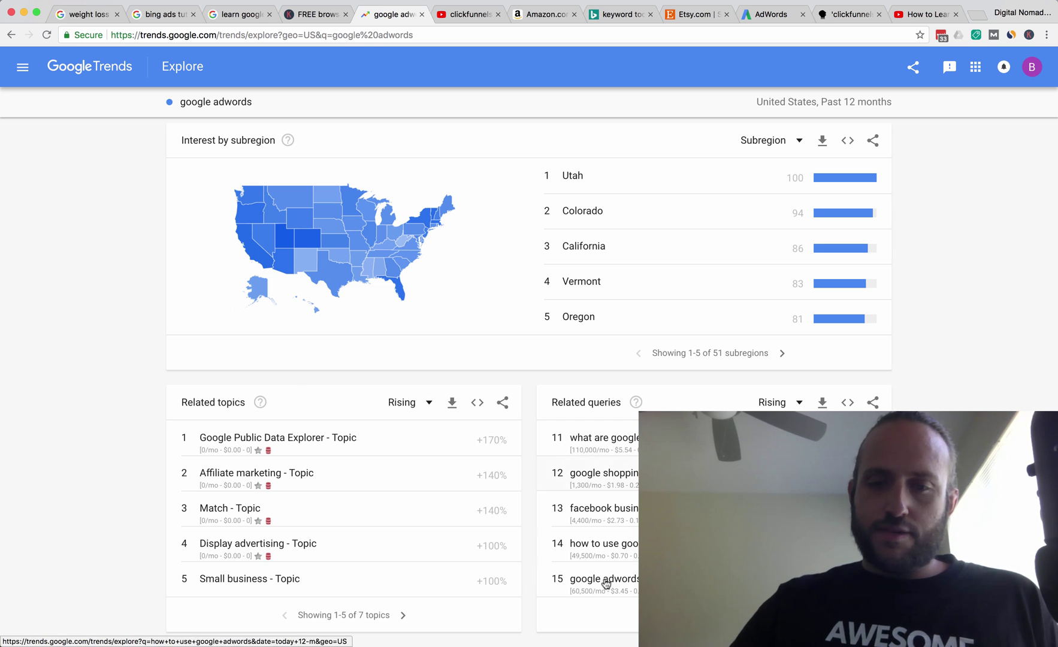
scroll(297, 370, "up", 6)
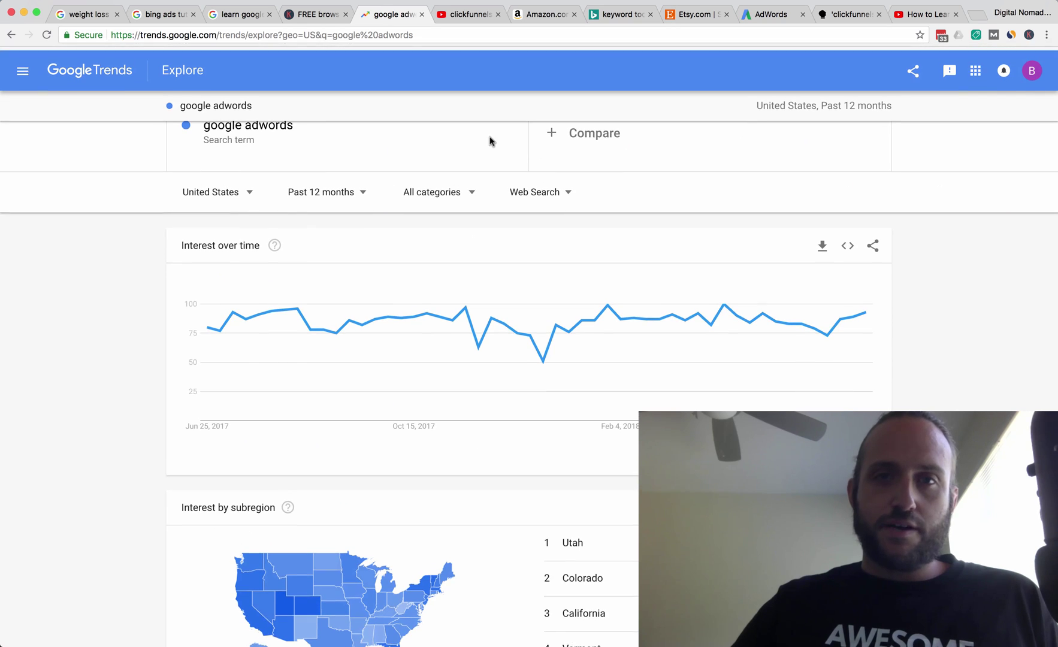
Switch to the YouTube "clickfunnels" results and highlight the volume, CPC and competition metrics below the search term.
left_click(460, 17)
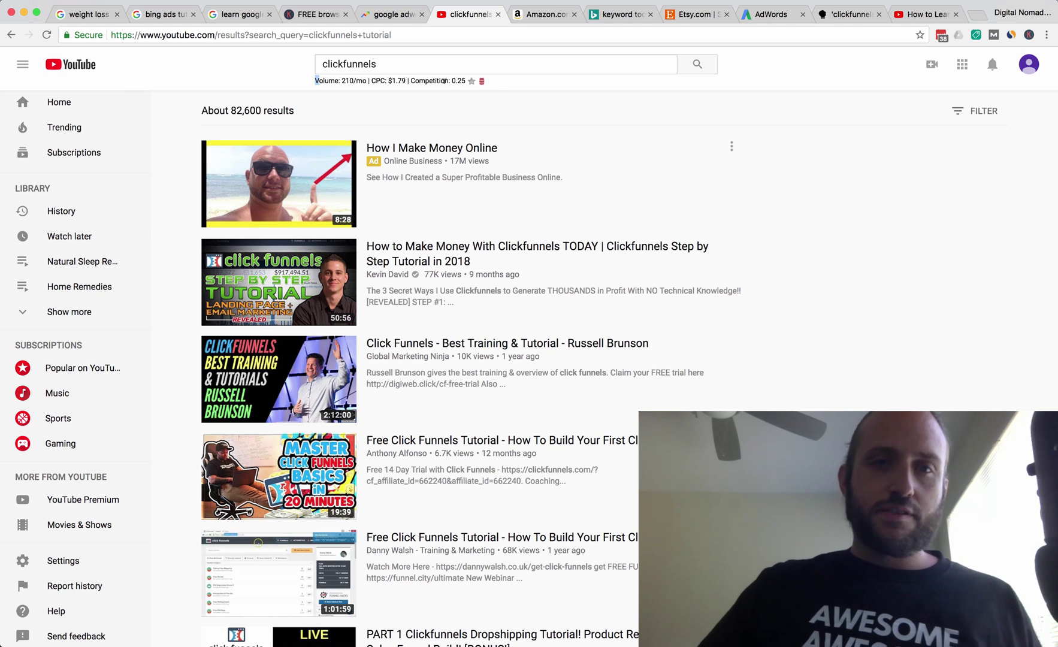
left_click_drag(444, 80, 466, 81)
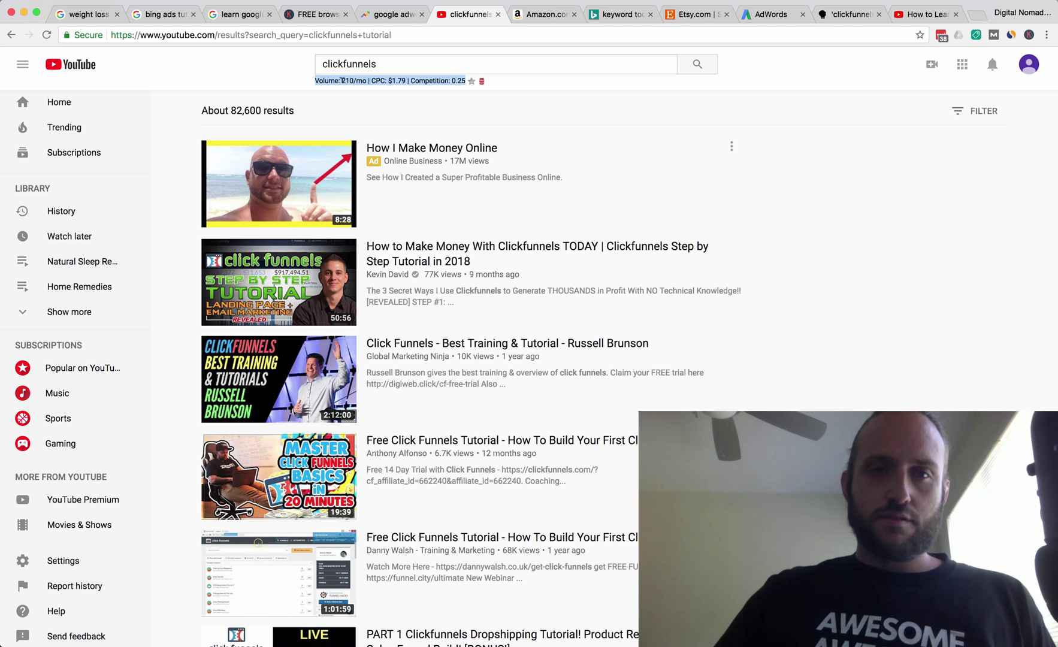
left_click(316, 79)
Re-enter "clickfunnels" as the YouTube search term and read the metrics beside the suggested searches.
left_click(385, 63)
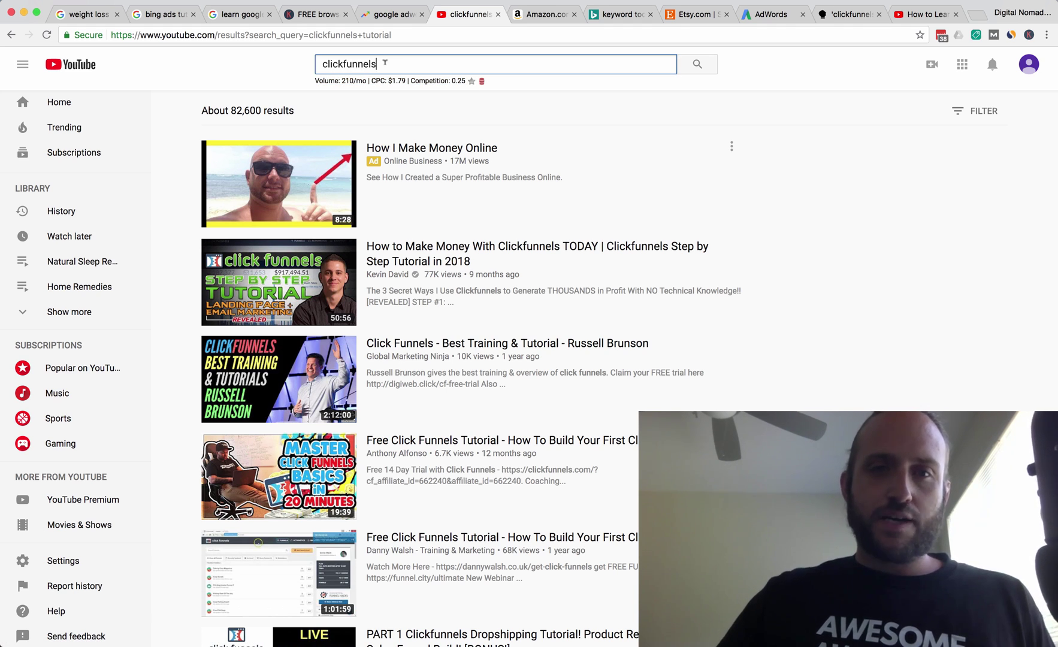
key("super+a")
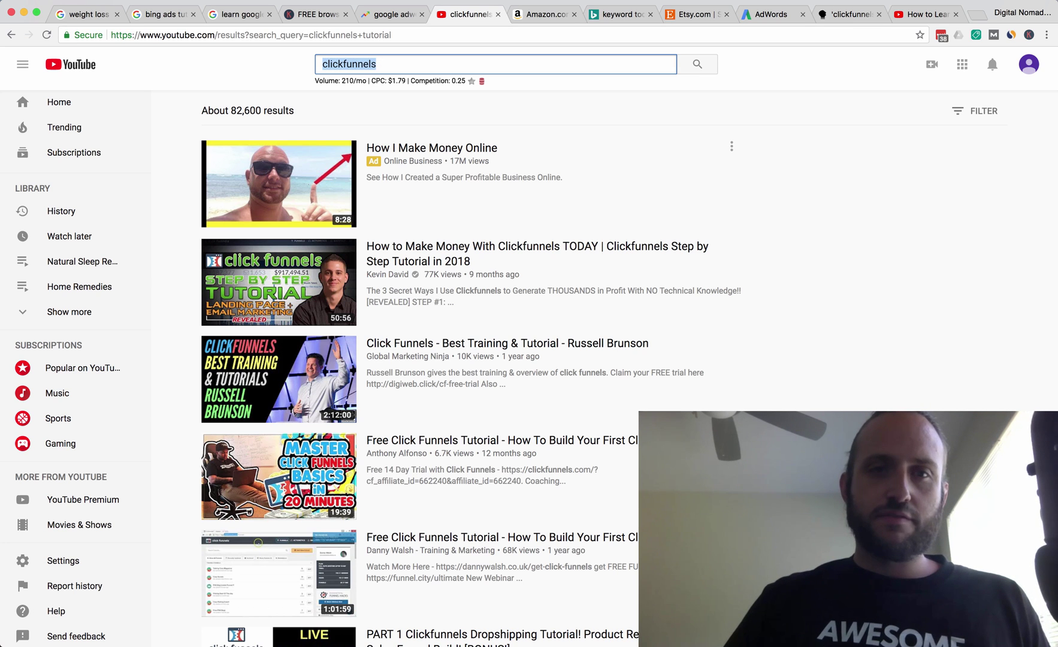
type("clickfunnels")
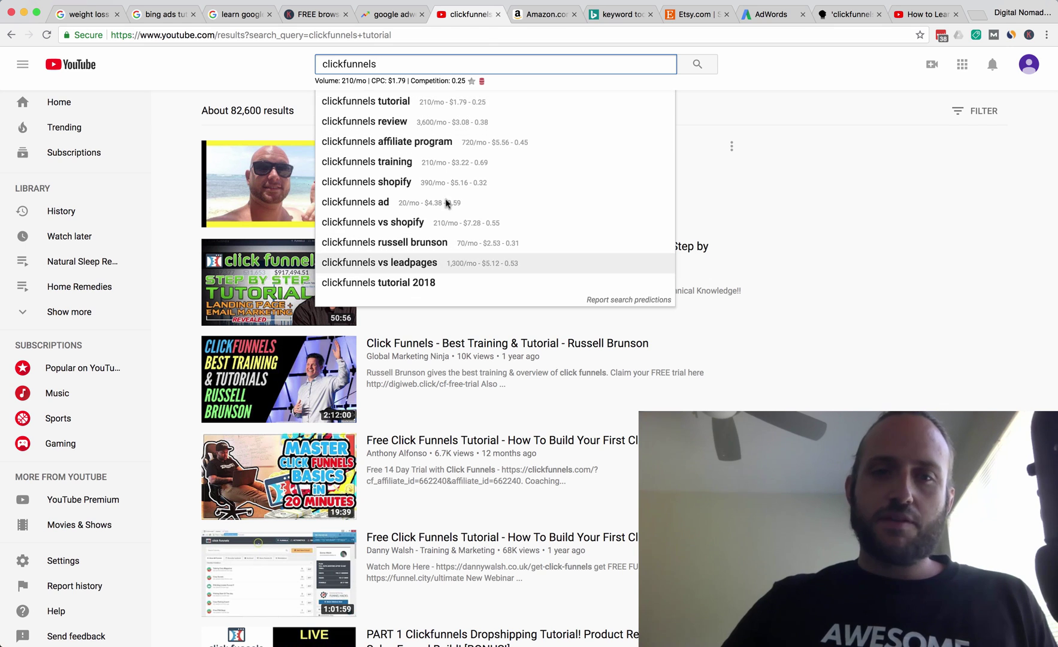
Check the metrics on Amazon's "camping" search suggestions and bring up the Bing search suggestions for "keyword tools".
left_click(536, 20)
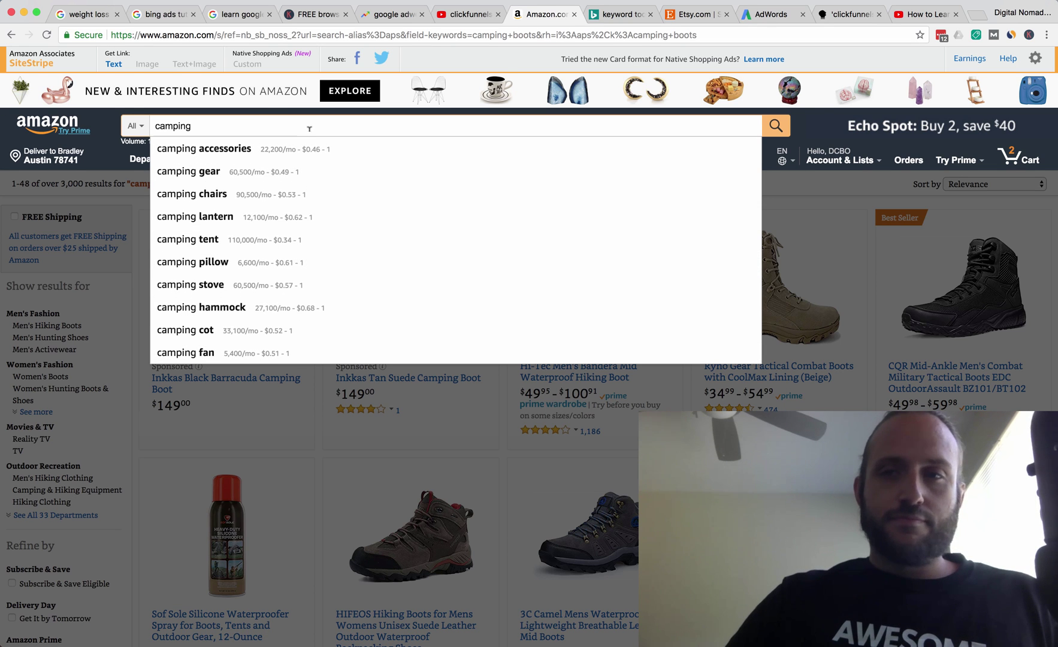
left_click(622, 16)
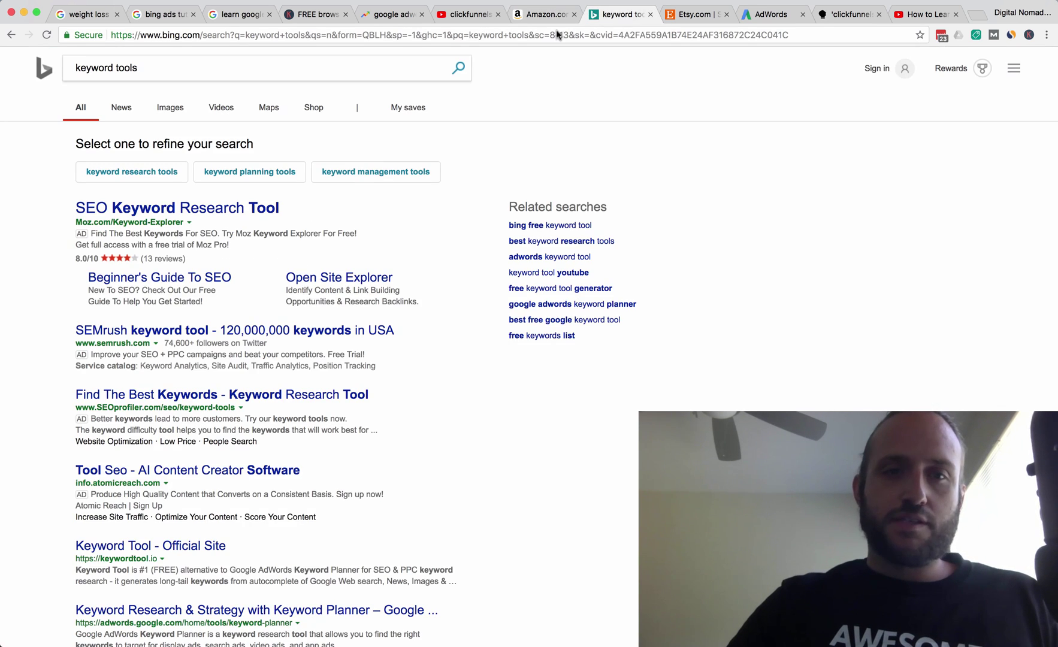
left_click(166, 62)
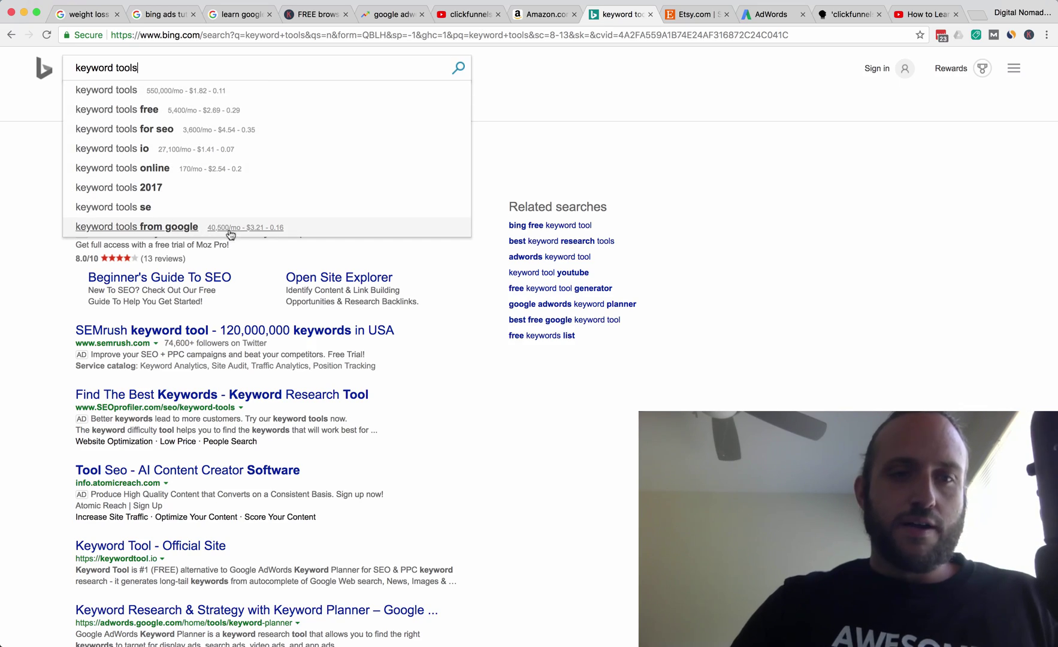
Review the metrics in Bing's list of related searches for keyword tools and return to the start of the results page.
scroll(225, 216, "down", 1)
scroll(198, 170, "down", 10)
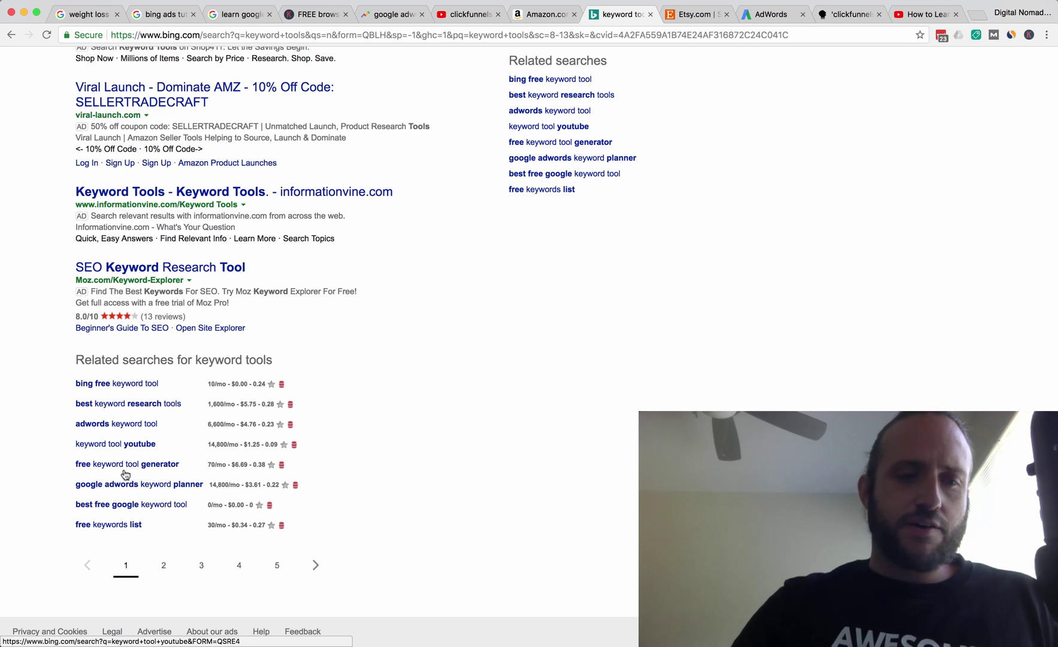
scroll(144, 447, "down", 1)
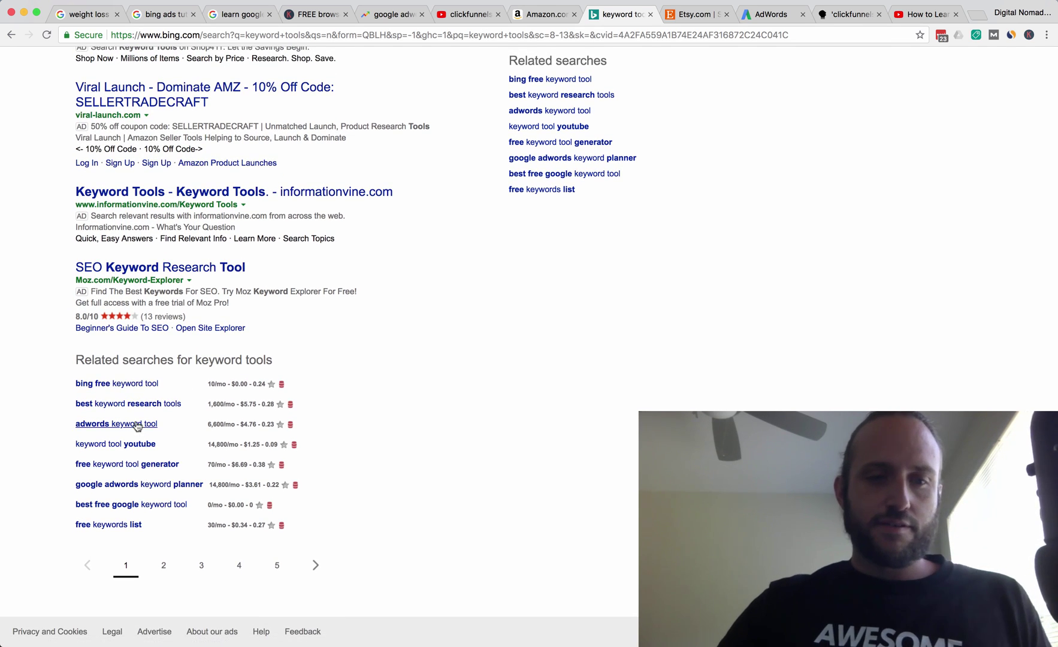
scroll(229, 385, "up", 3)
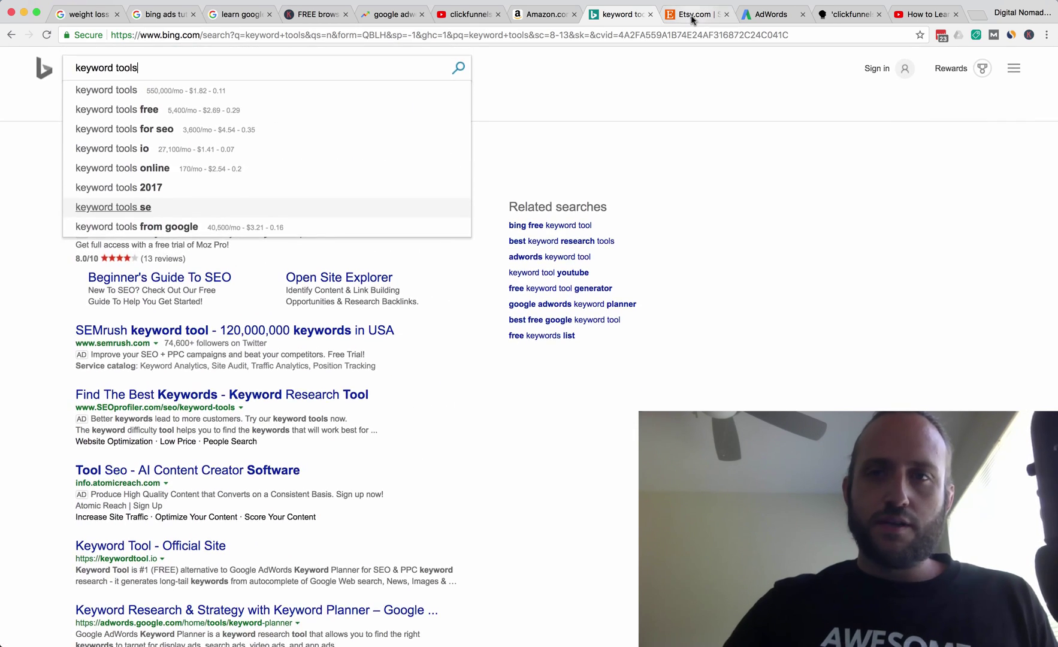
Go to the Etsy home page and activate its search field containing "funny".
key("ctrl+Tab")
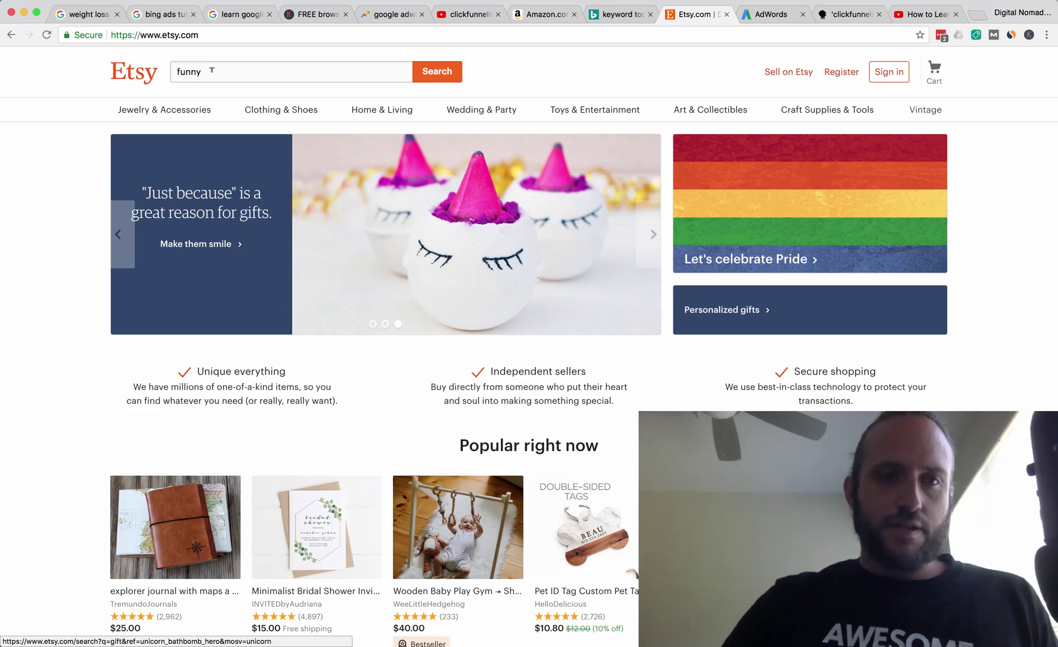
left_click(211, 71)
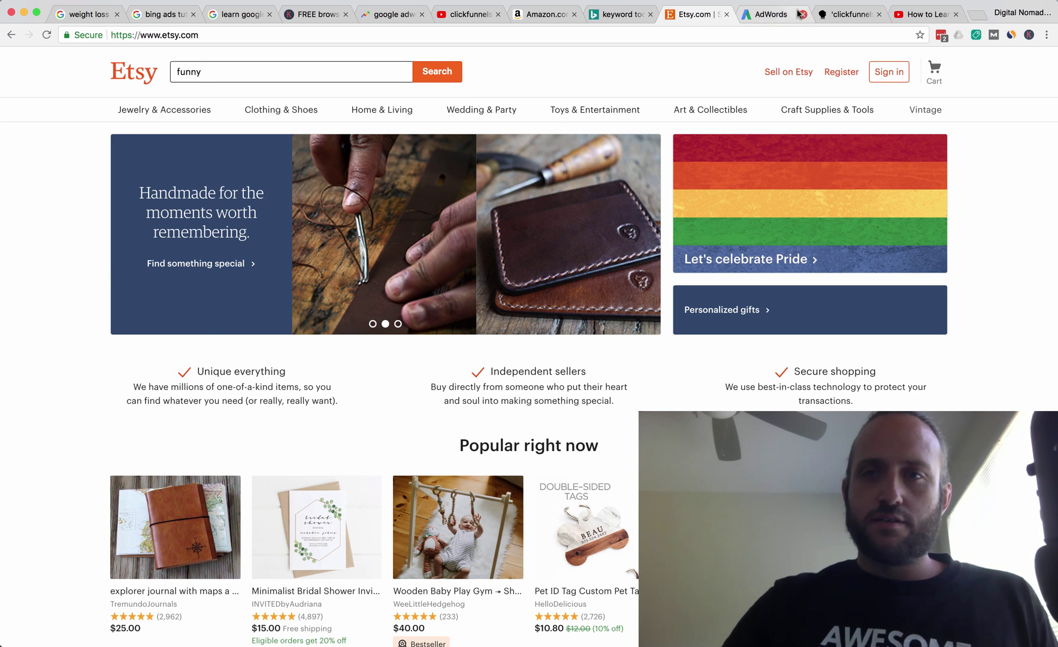
Switch to the AdWords keyword plan for "adwords training" and examine the Vol, CPC and Comp columns in the keyword ideas table.
left_click(770, 14)
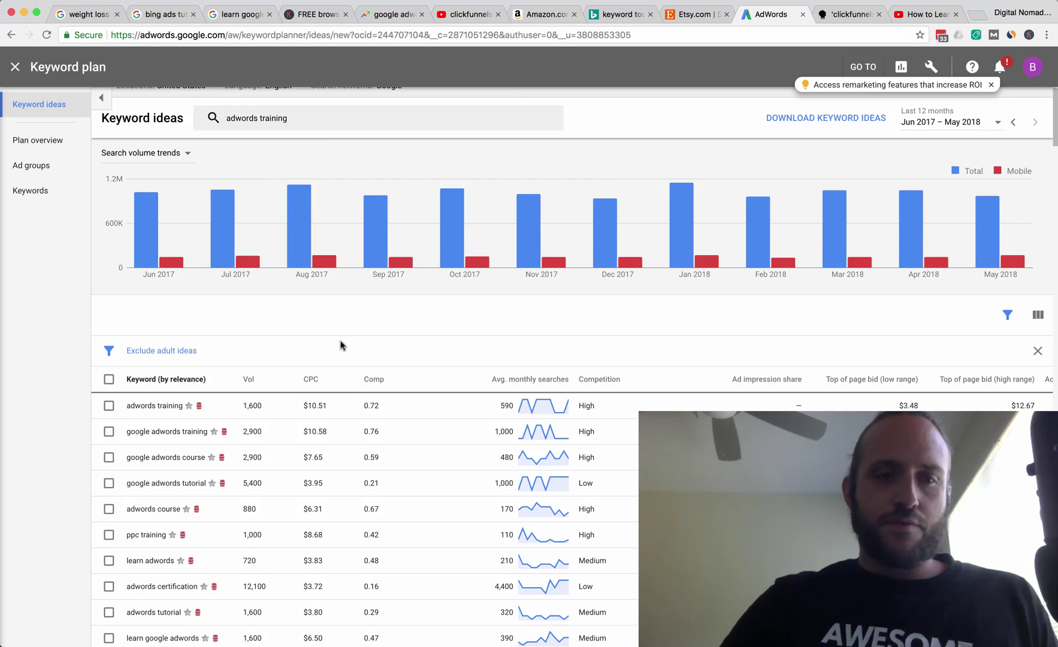
scroll(402, 359, "down", 4)
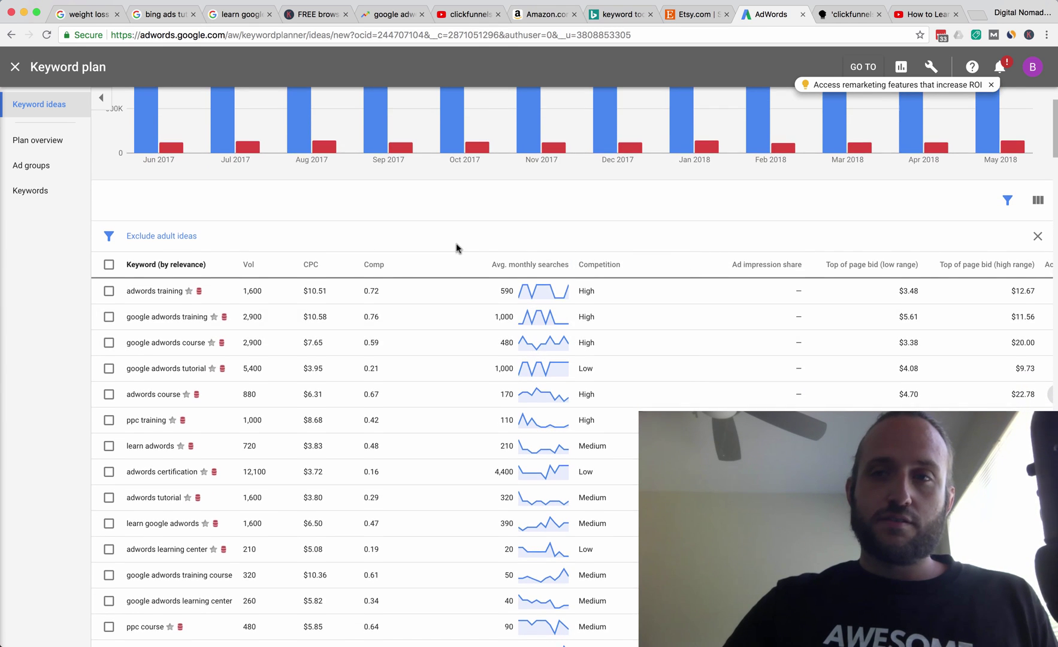
scroll(455, 243, "up", 4)
scroll(473, 179, "down", 4)
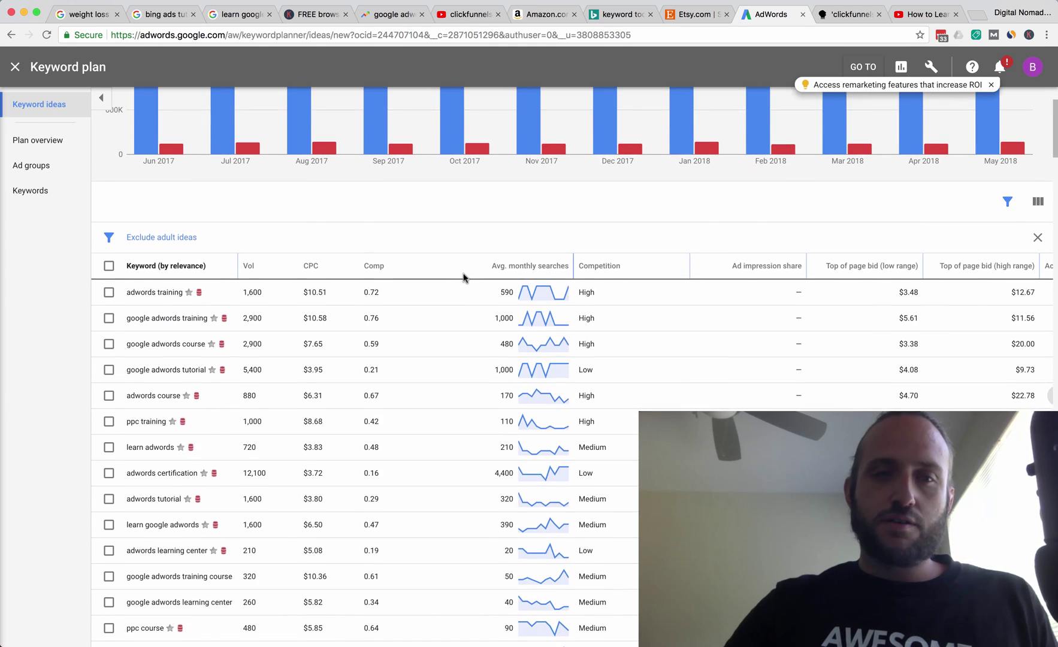
scroll(464, 276, "down", 3)
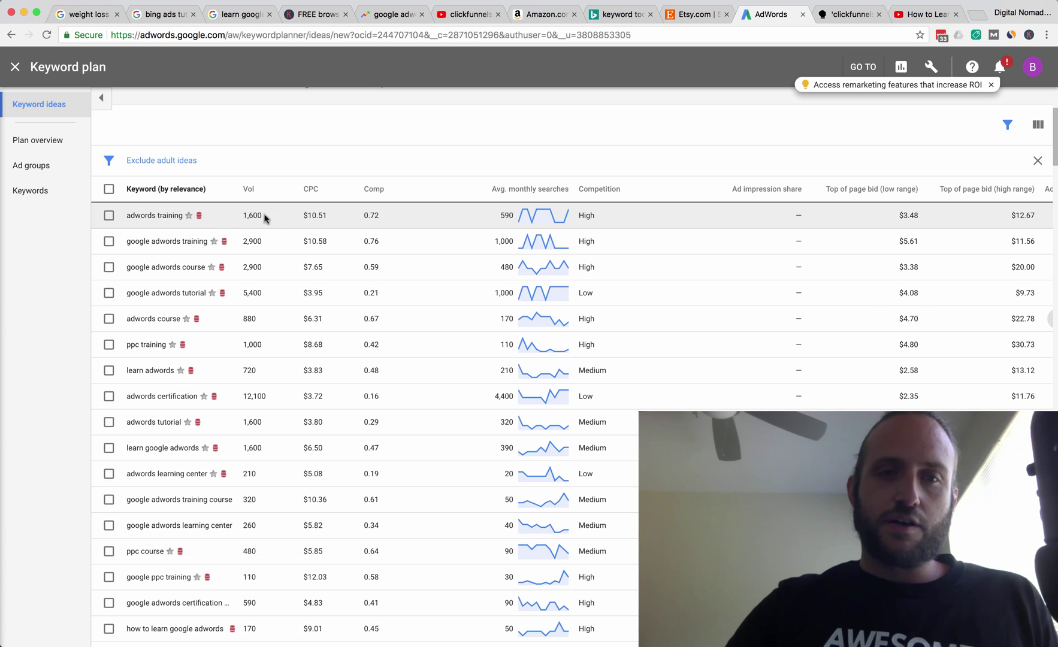
Review the average monthly searches, bid ranges and Vol, CPC and Comp columns down to the end of the keyword ideas table.
mouse_move(497, 193)
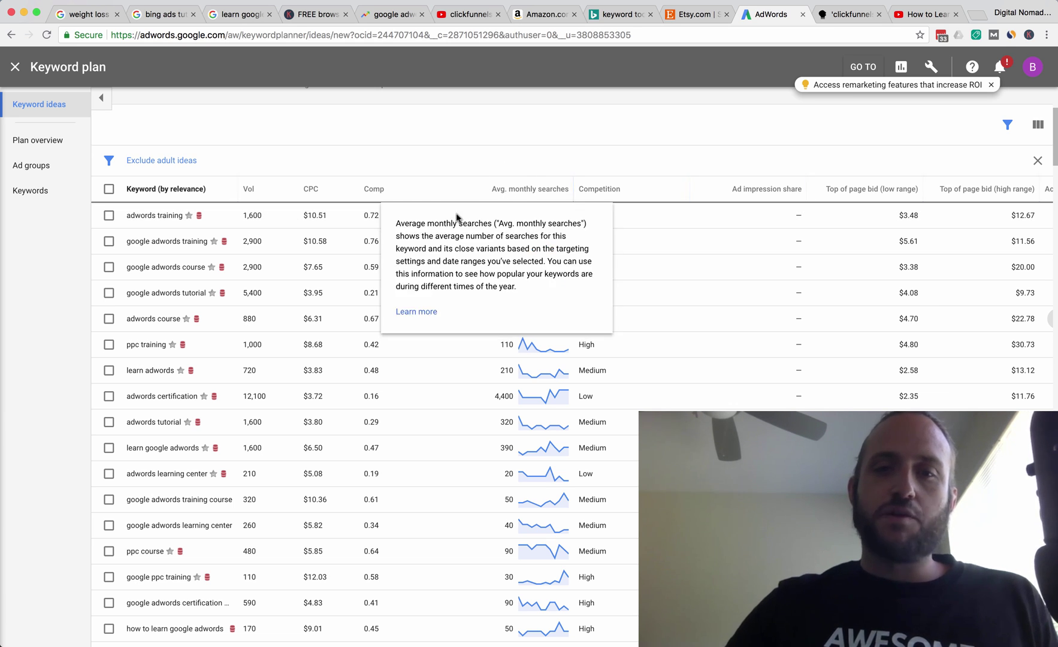
scroll(307, 291, "down", 1)
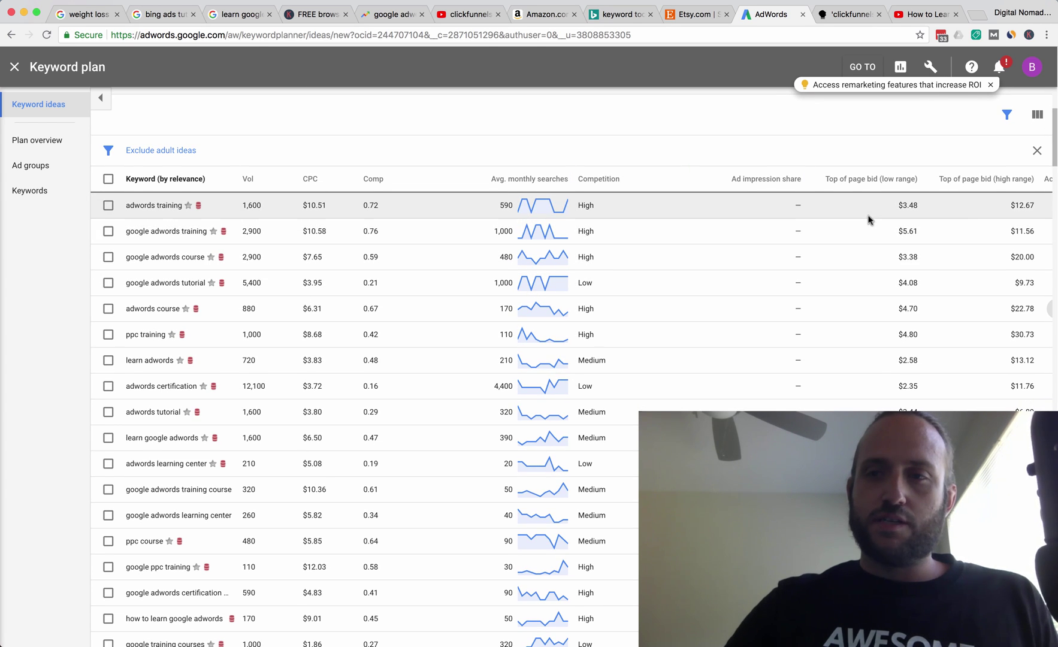
scroll(353, 240, "down", 5)
scroll(354, 239, "down", 3)
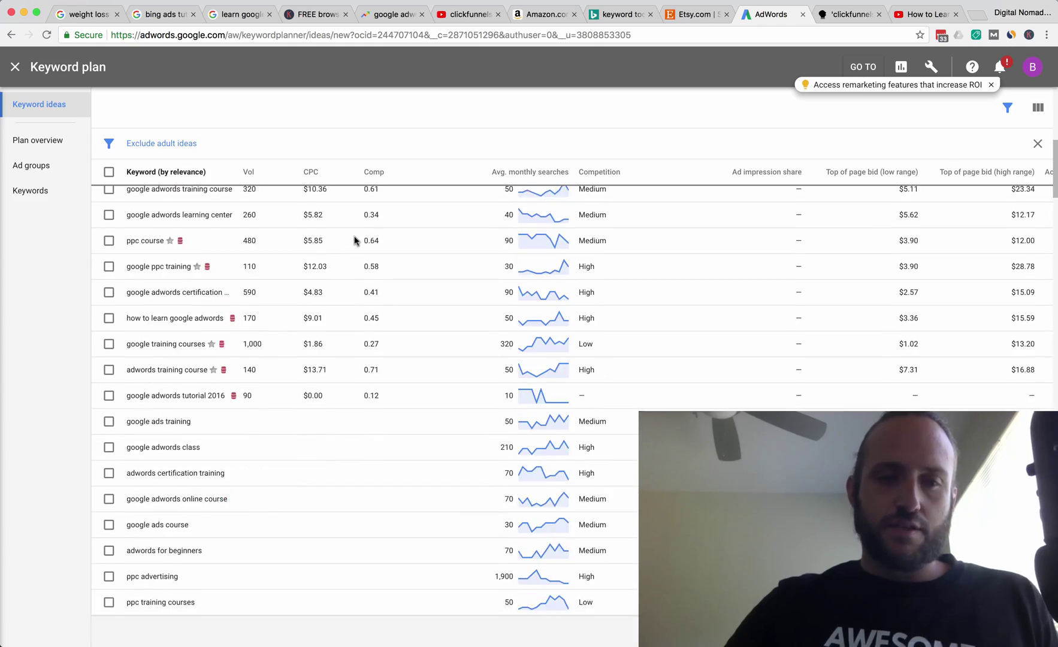
scroll(364, 238, "up", 10)
Switch to the AnswerThePublic report for "clickfunnels" and return from its alphabeticals lists to the start of the report.
left_click(836, 14)
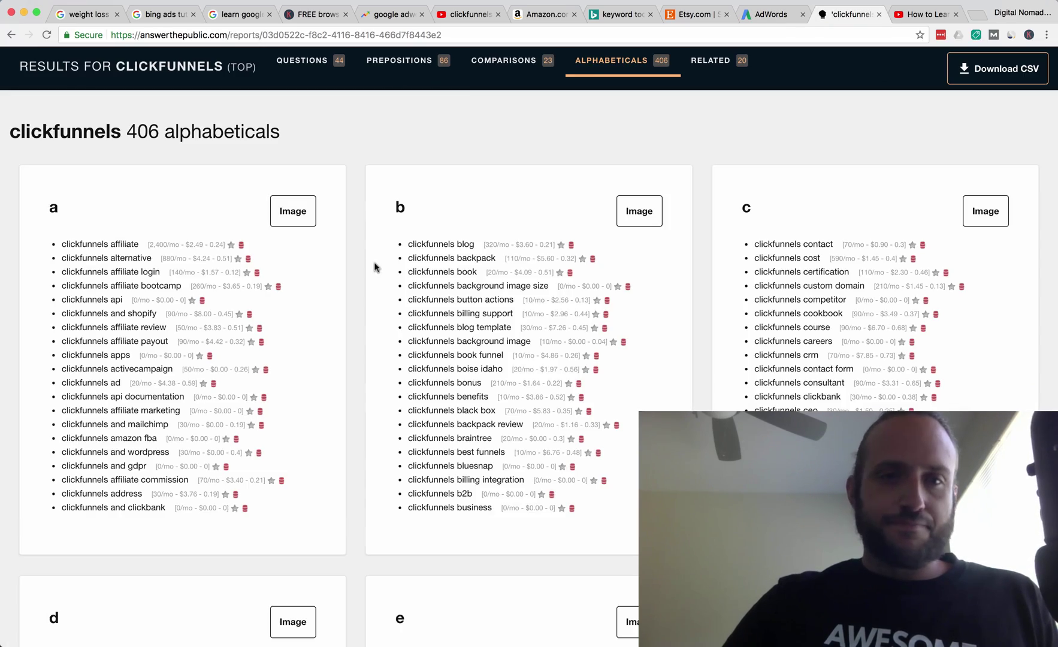
scroll(259, 184, "up", 20)
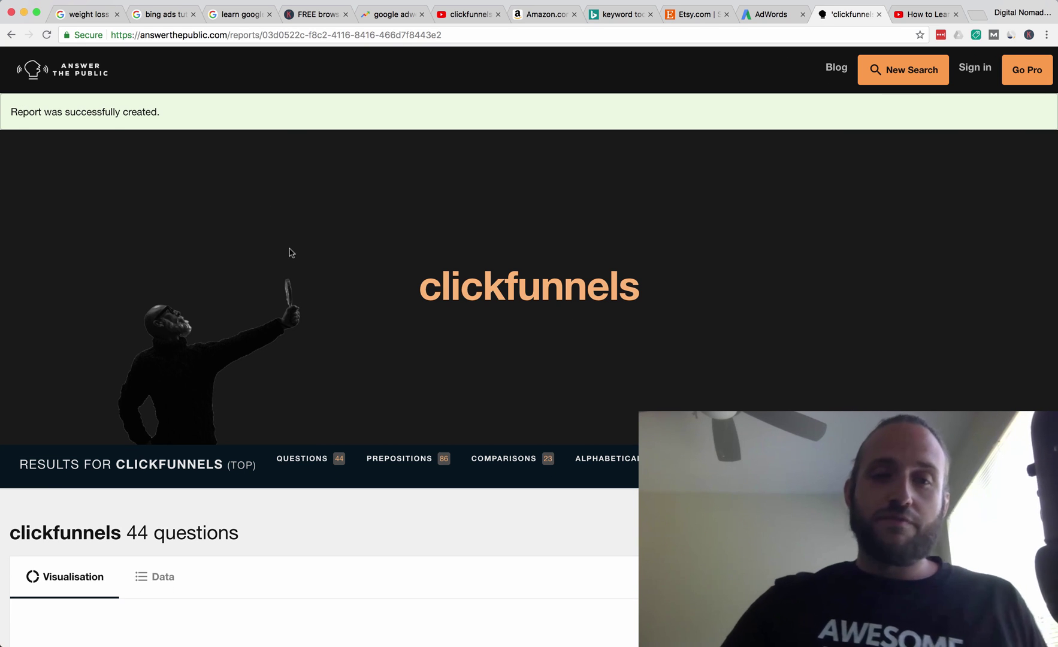
scroll(293, 255, "down", 1)
scroll(311, 222, "up", 1)
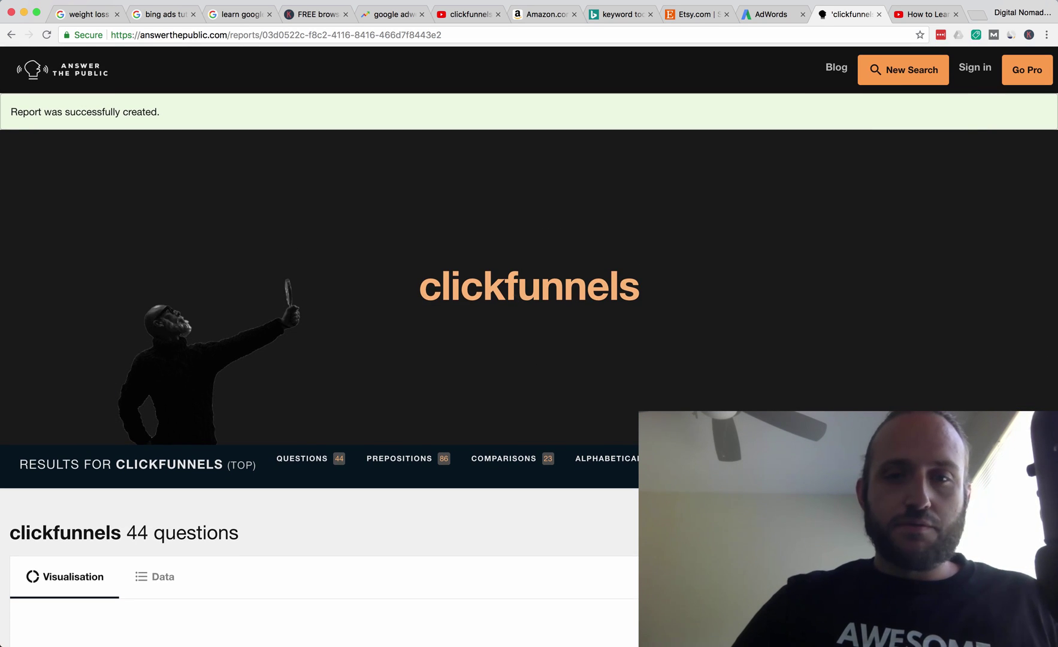
scroll(359, 331, "down", 3)
scroll(361, 331, "up", 3)
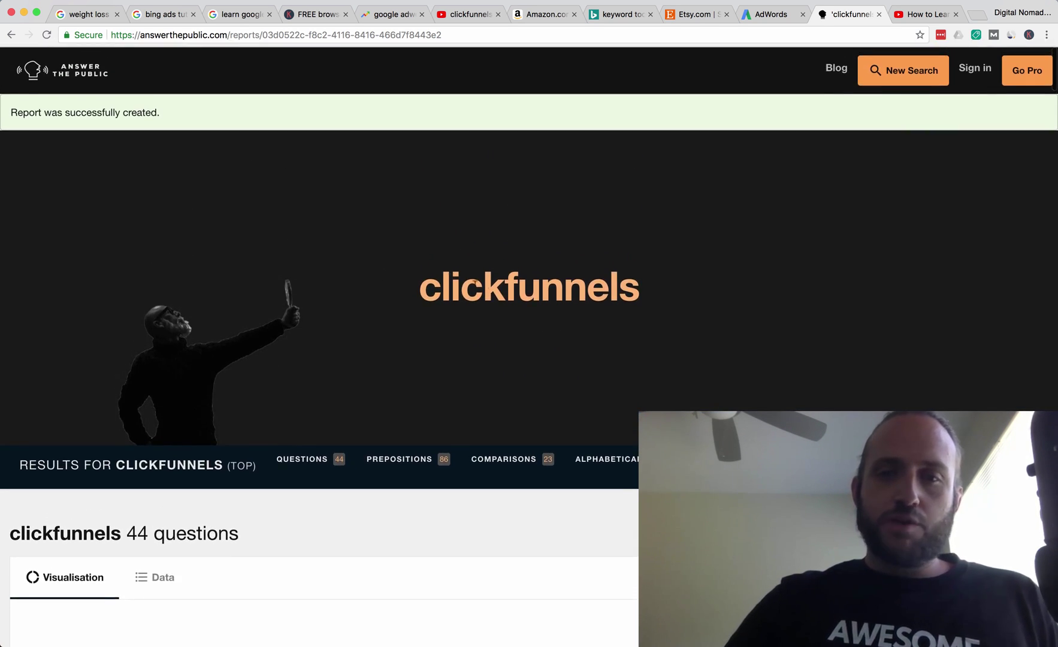
Run a new AnswerThePublic search for "clickfunnels" with the language kept at EN.
left_click(897, 72)
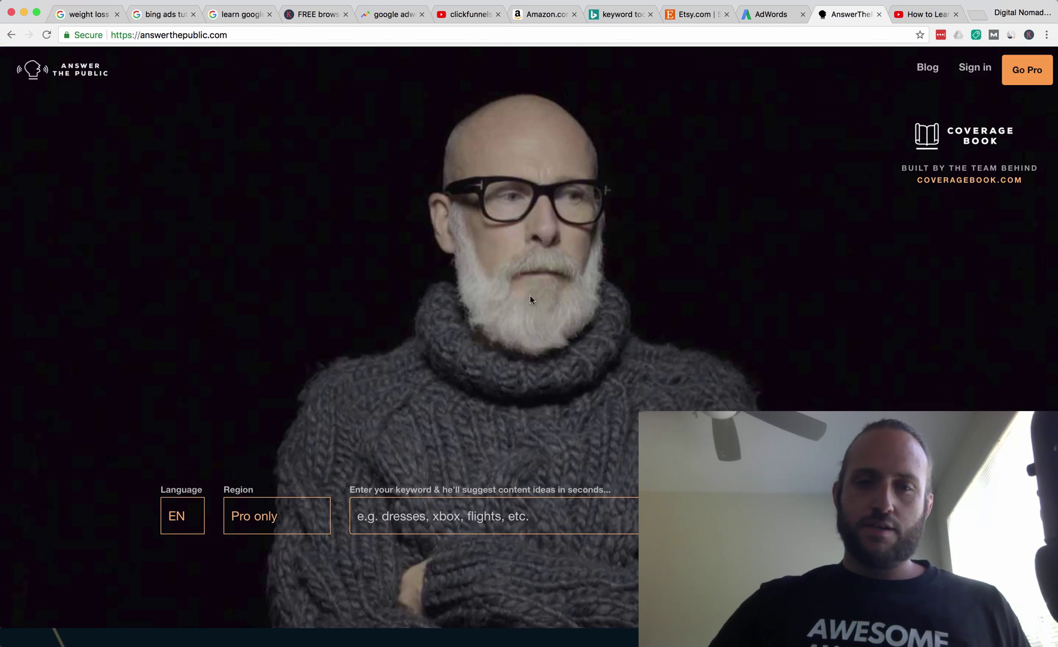
left_click(479, 516)
type("clickfunnels")
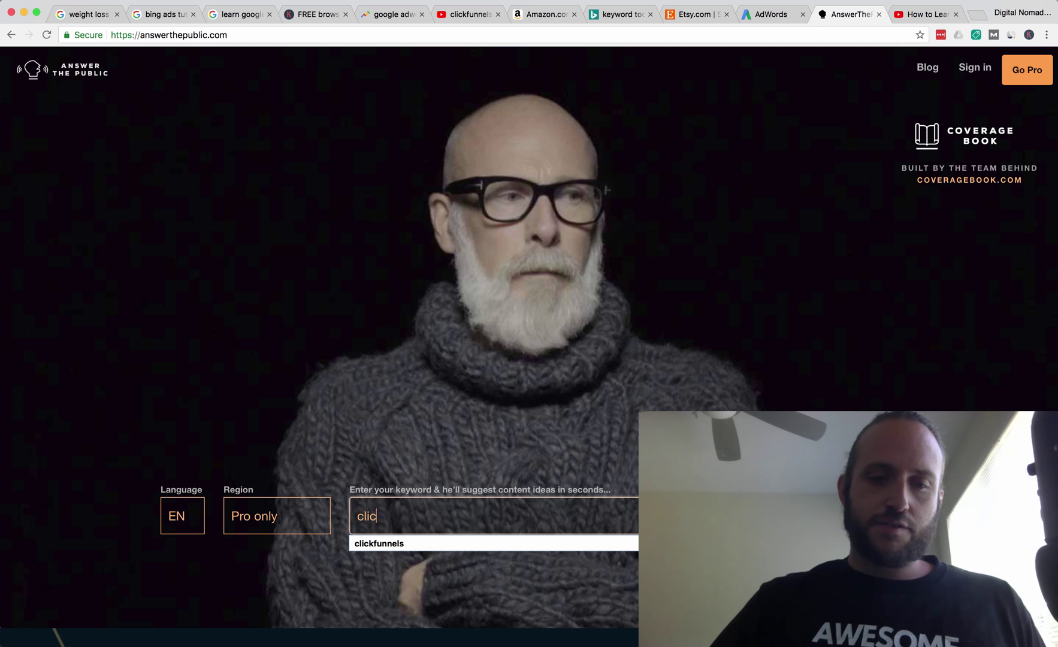
key("Return")
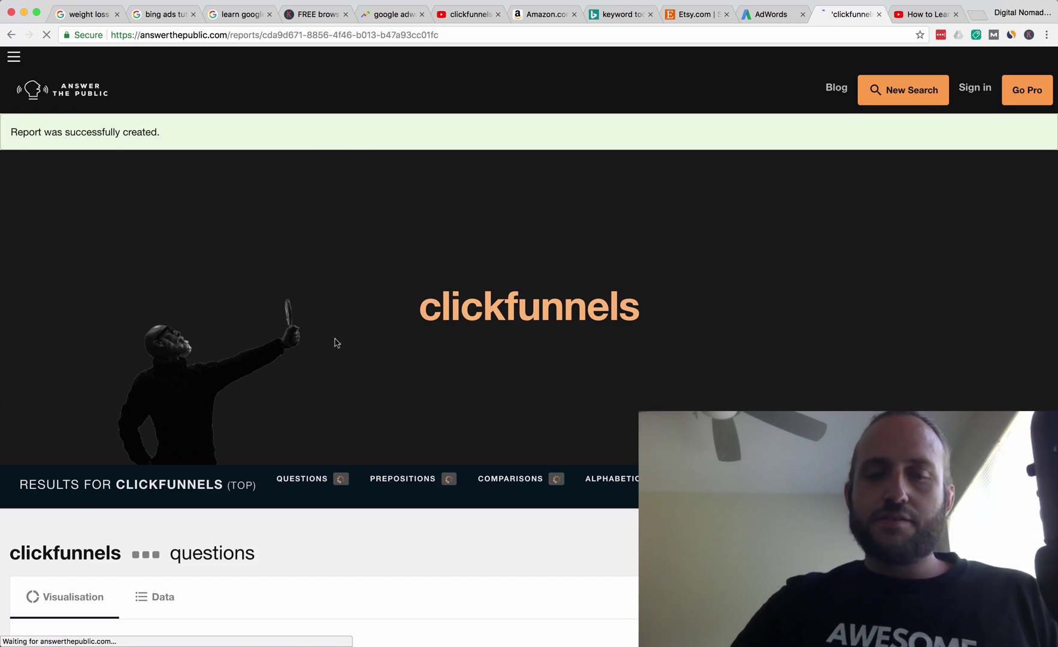
scroll(316, 341, "down", 10)
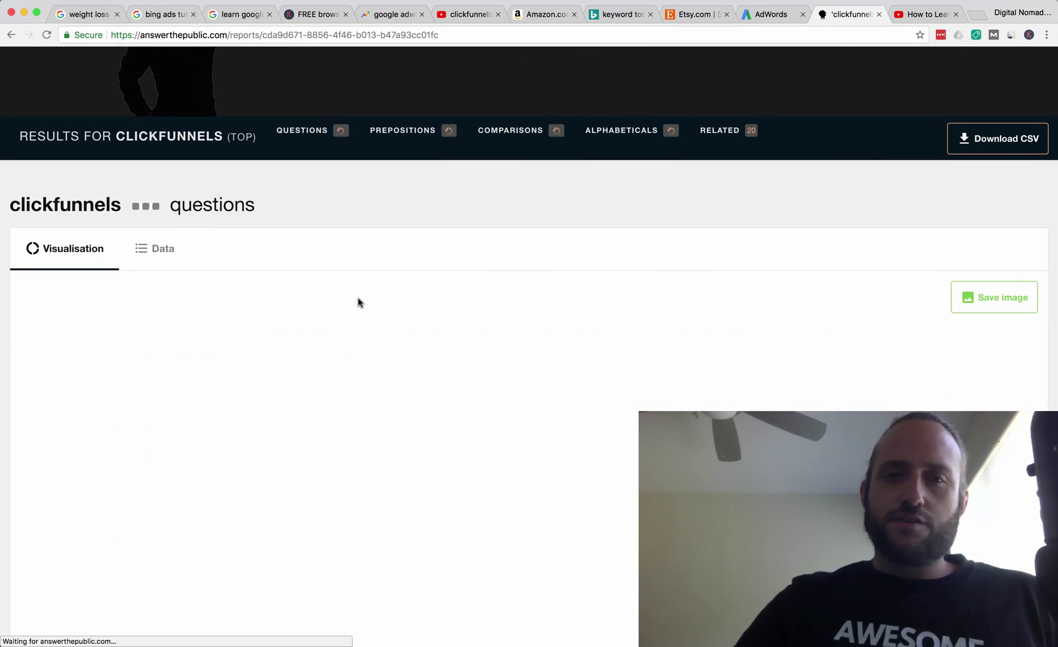
scroll(369, 282, "down", 8)
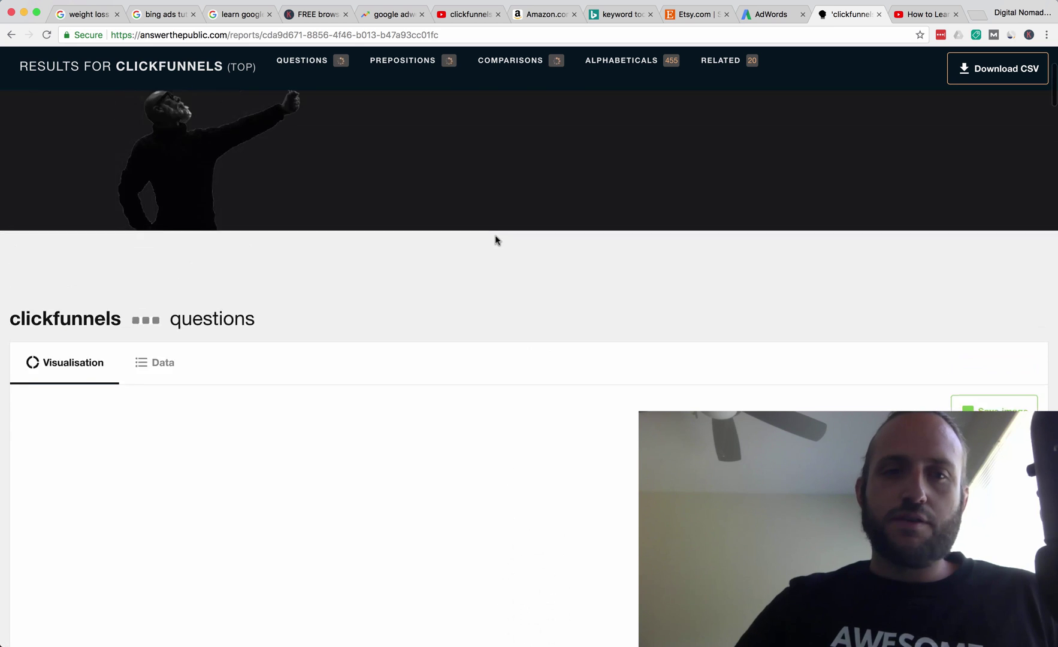
scroll(496, 241, "down", 1)
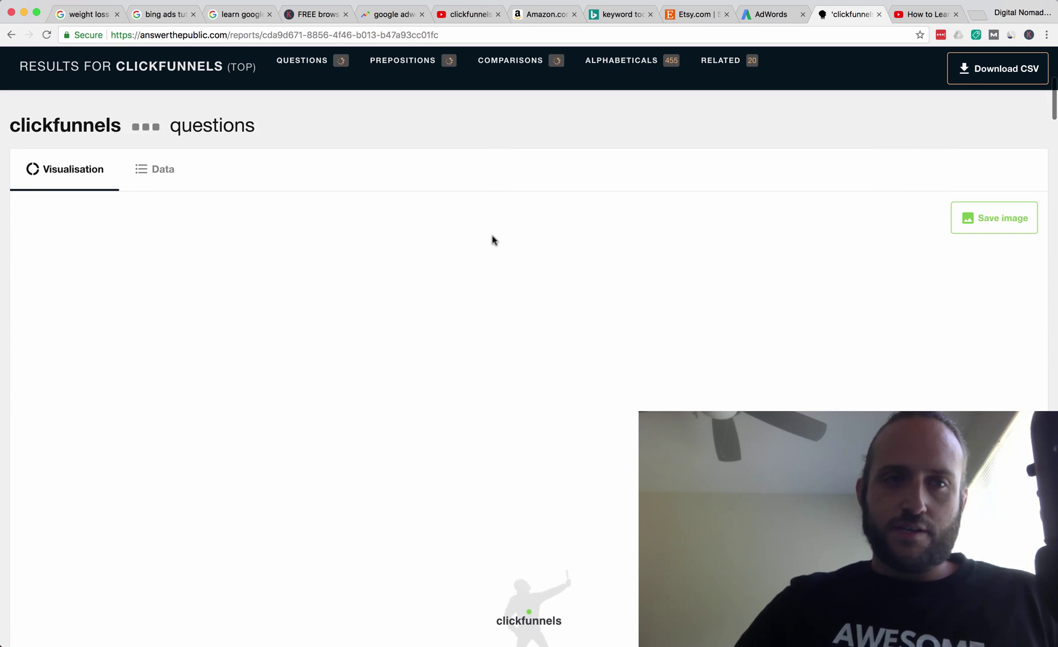
scroll(497, 238, "down", 10)
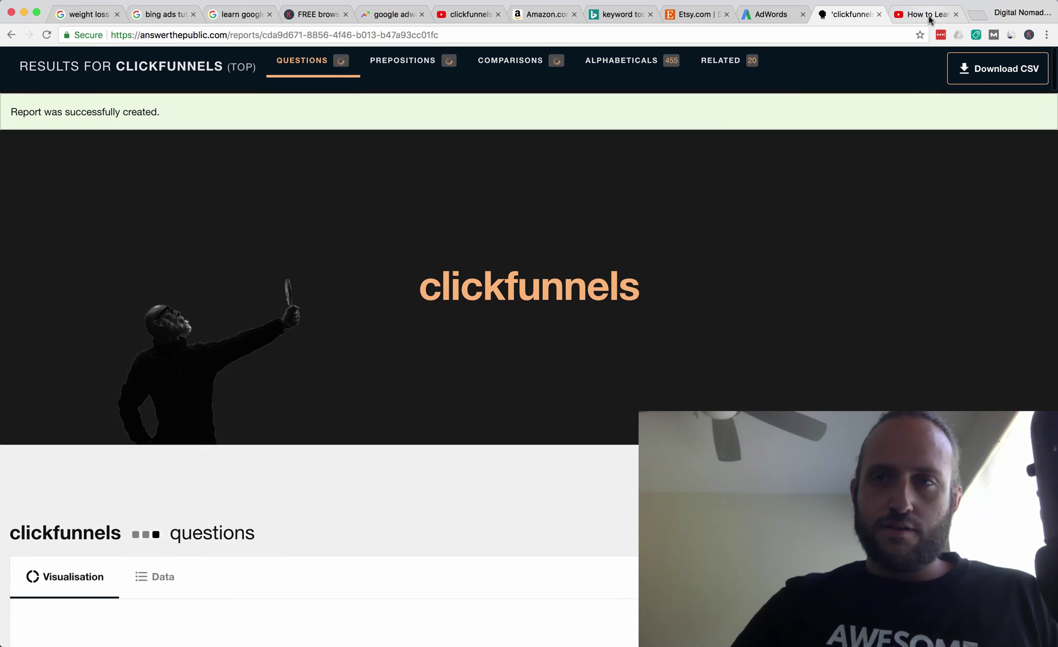
left_click(926, 17)
left_click(847, 16)
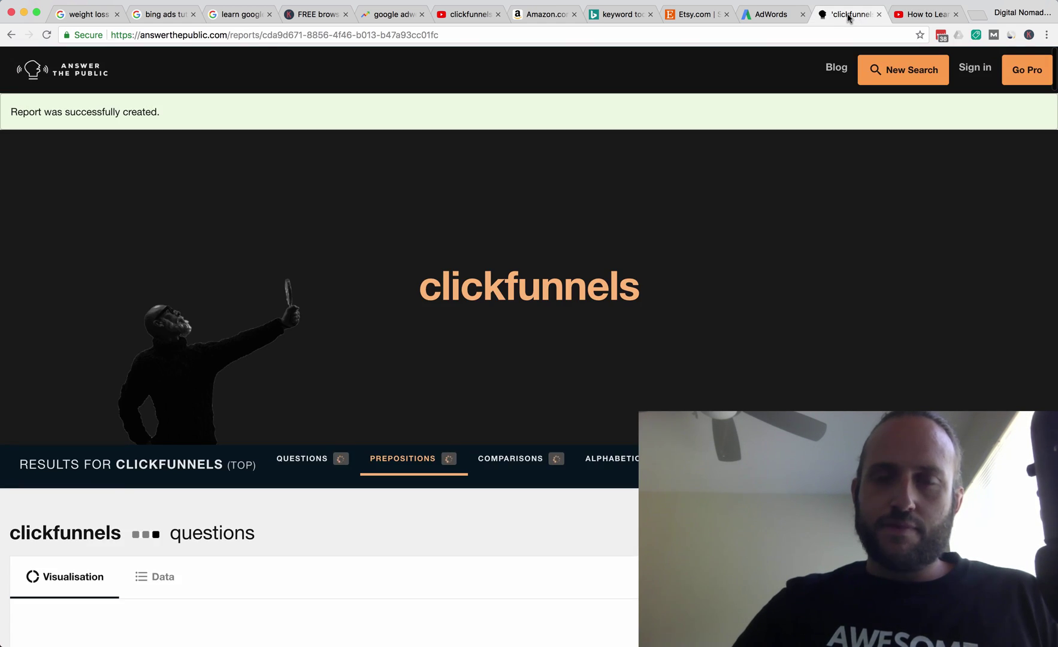
scroll(473, 262, "down", 5)
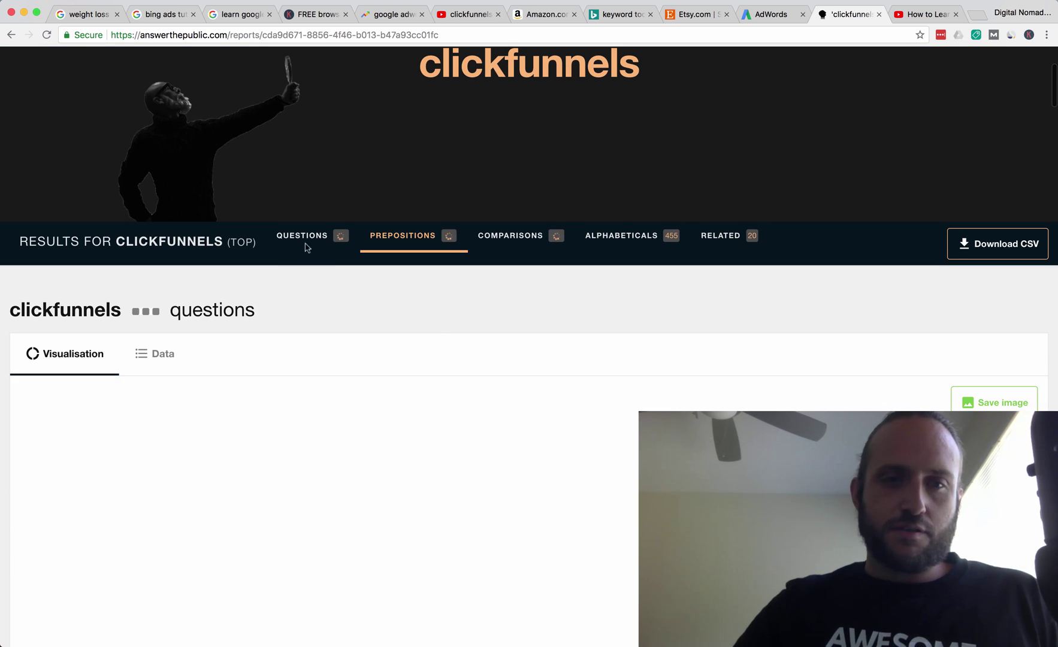
scroll(443, 235, "down", 2)
scroll(442, 236, "down", 4)
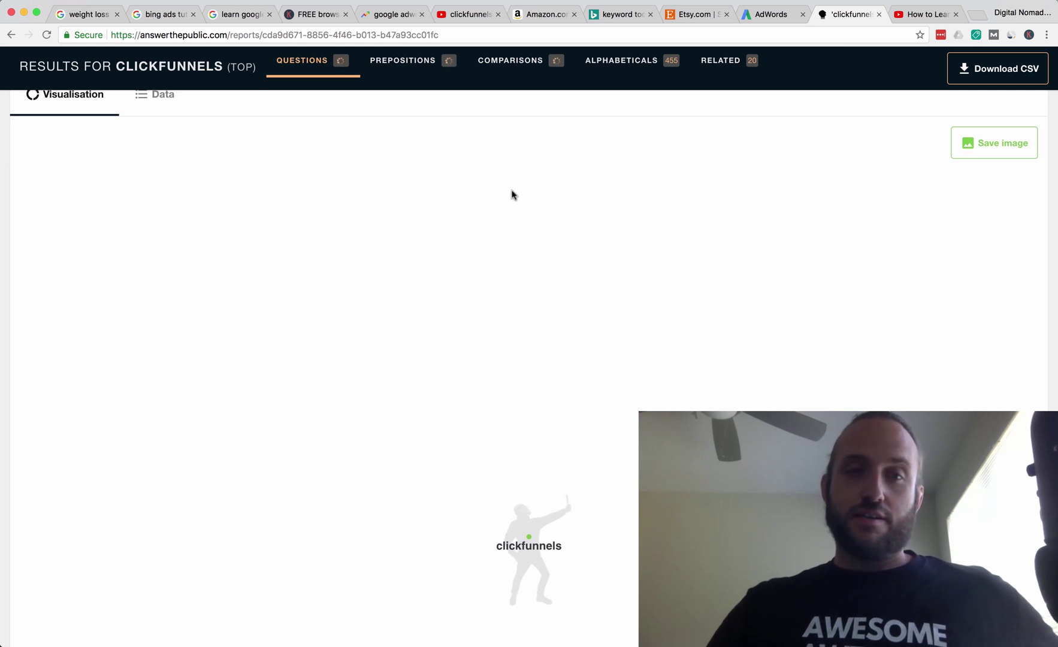
scroll(507, 194, "up", 6)
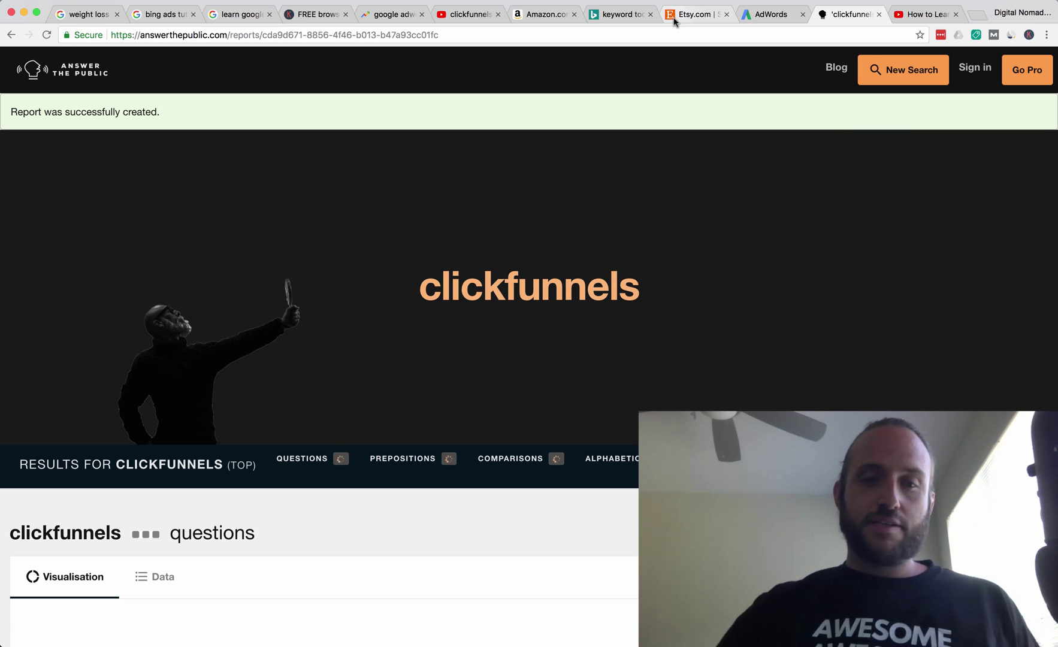
scroll(260, 347, "down", 7)
scroll(268, 349, "up", 7)
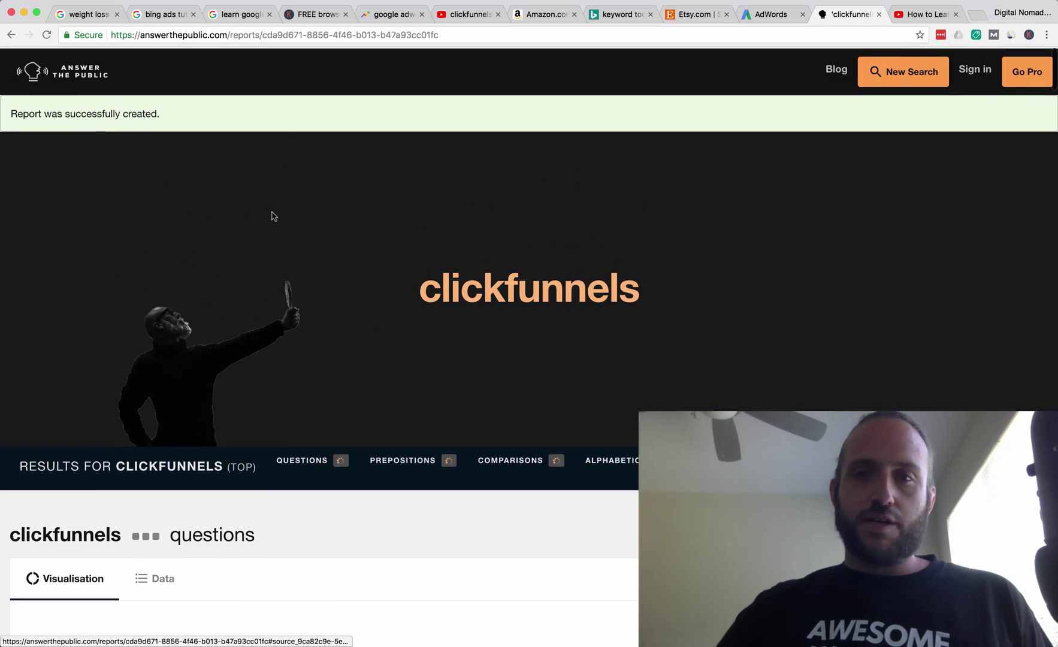
Go back to the earlier "clickfunnels" report and examine the what, how, why, who and can branches of its questions visualisation.
left_click(12, 36)
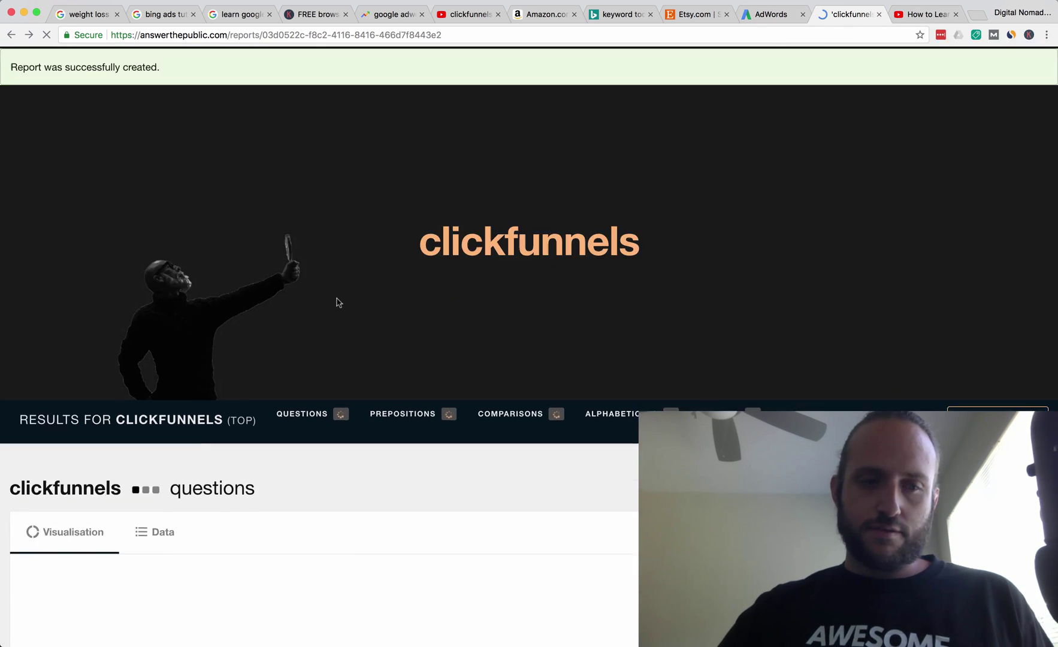
scroll(384, 289, "down", 2)
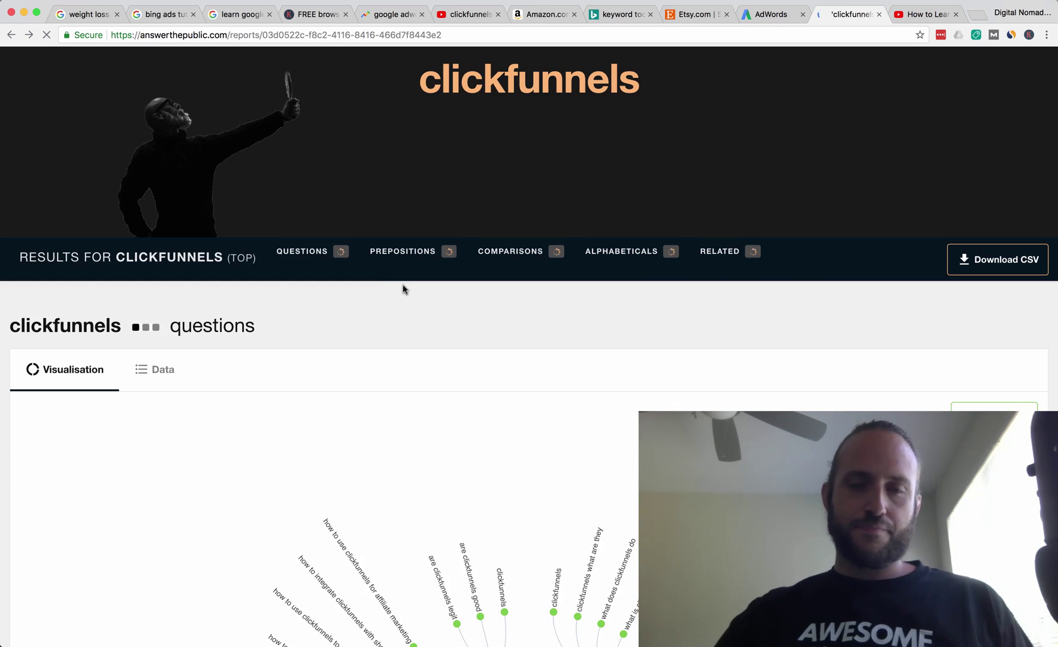
scroll(211, 310, "down", 5)
scroll(231, 297, "up", 6)
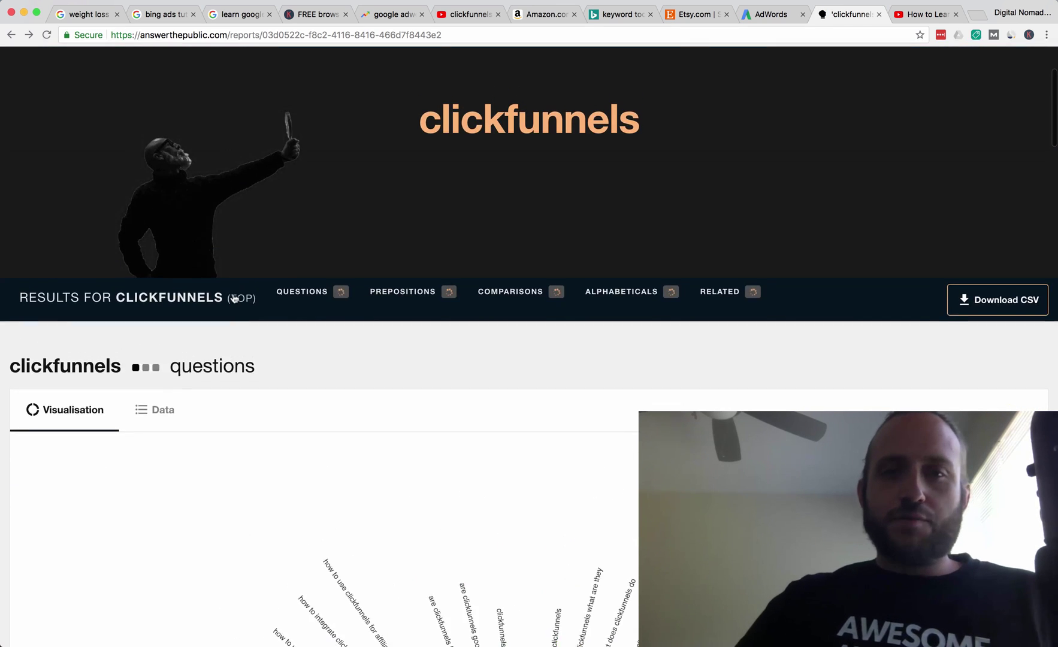
scroll(360, 252, "up", 1)
scroll(496, 160, "down", 8)
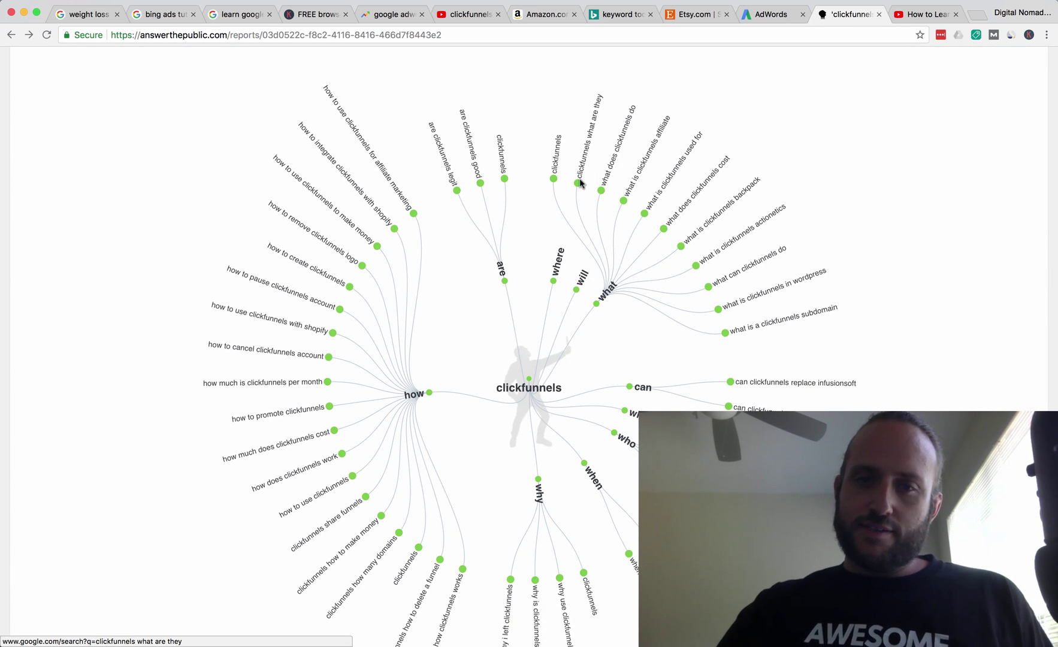
scroll(581, 180, "down", 2)
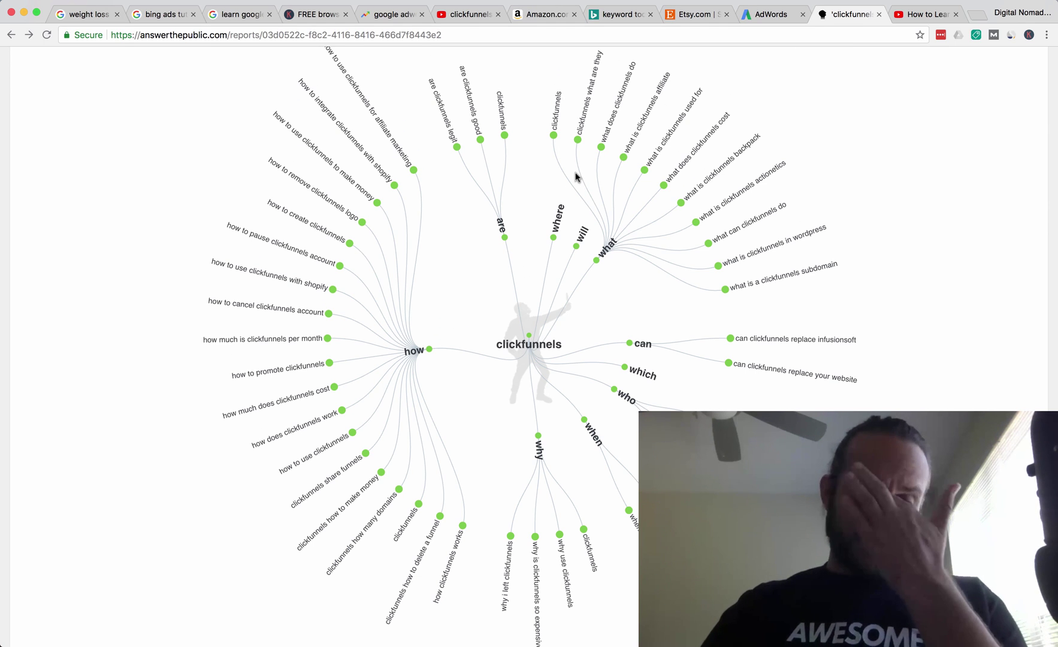
scroll(542, 140, "up", 2)
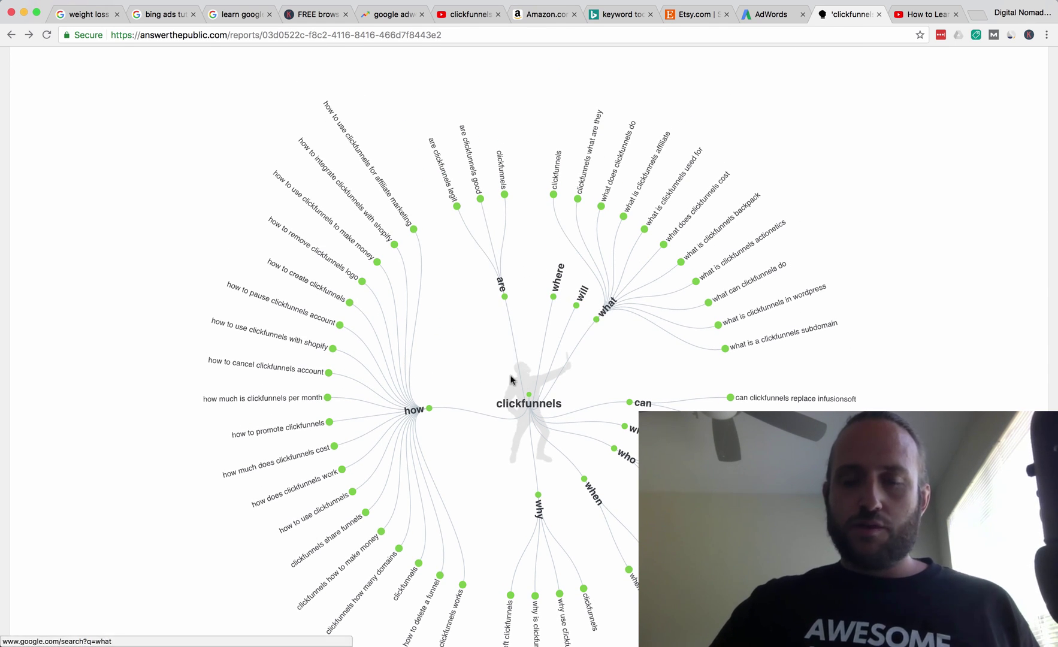
scroll(432, 462, "down", 5)
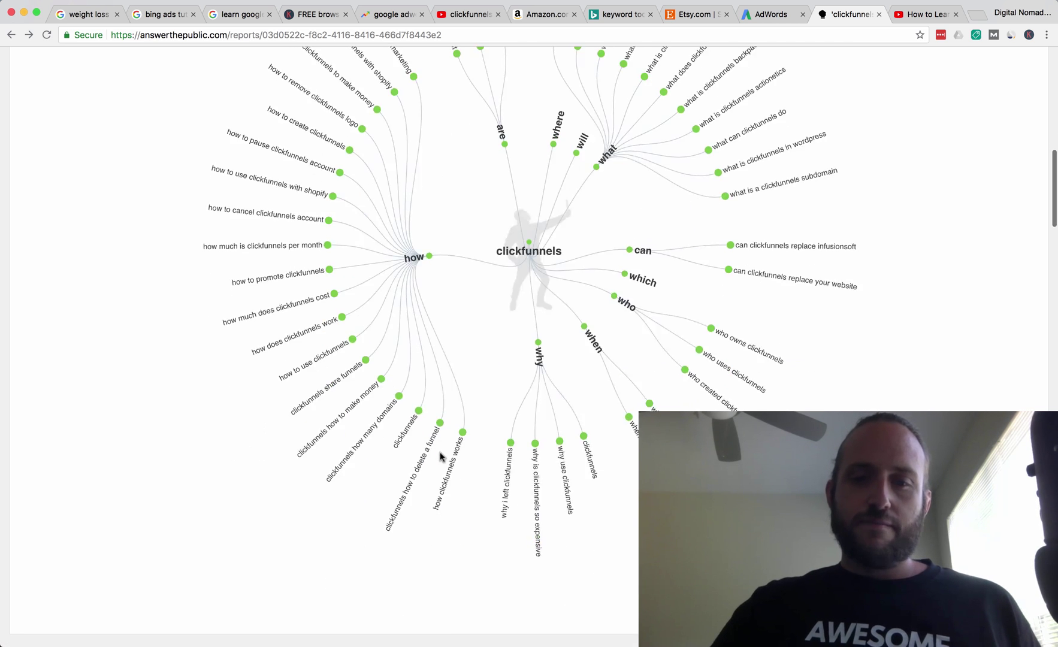
scroll(441, 456, "up", 4)
scroll(449, 353, "up", 1)
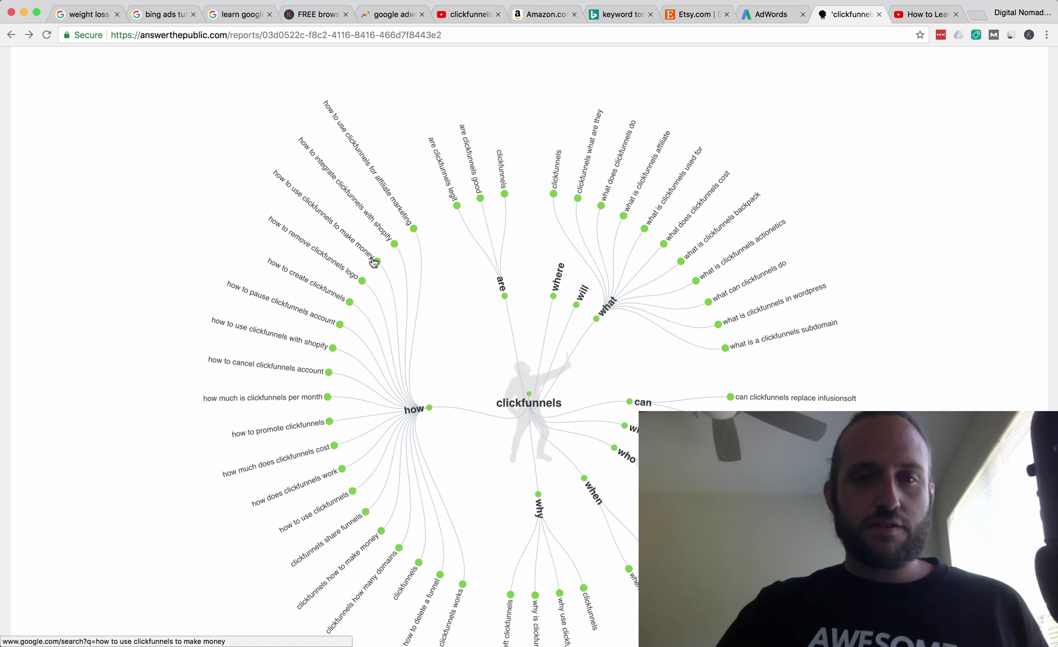
Examine the report's prepositions visualisation and reset the page zoom to actual size.
scroll(376, 261, "down", 2)
scroll(299, 195, "down", 8)
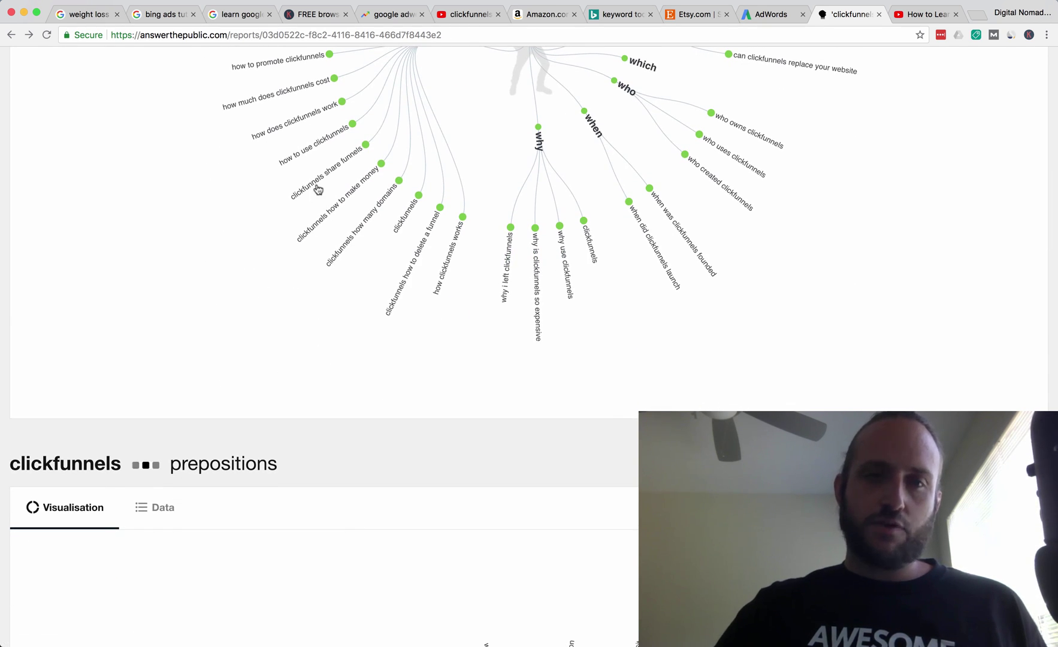
scroll(355, 243, "down", 6)
scroll(356, 242, "down", 10)
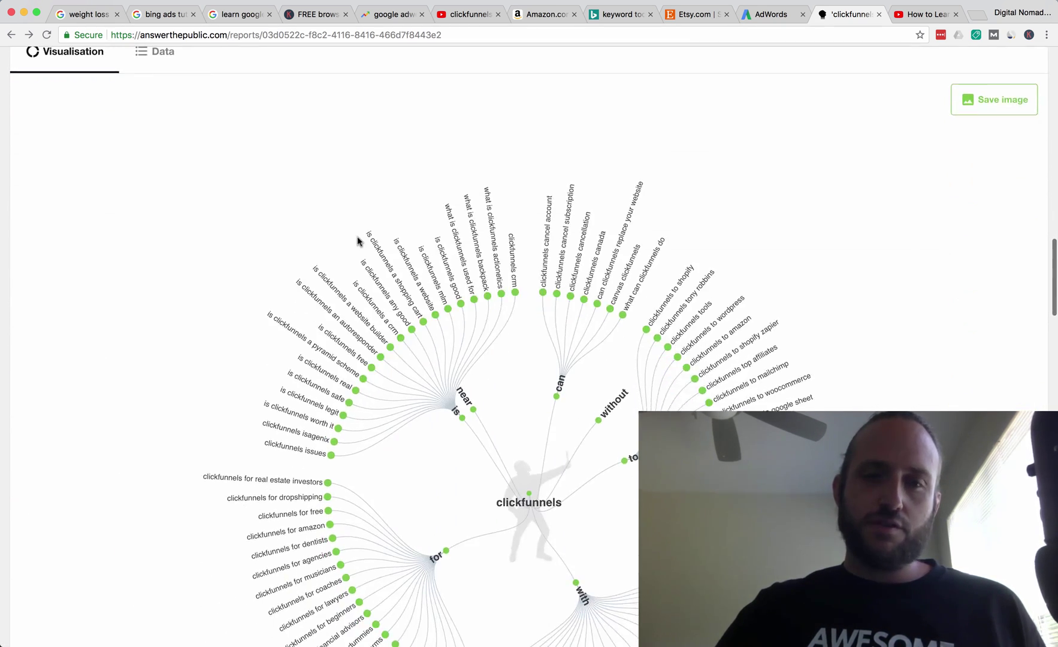
scroll(407, 157, "up", 5)
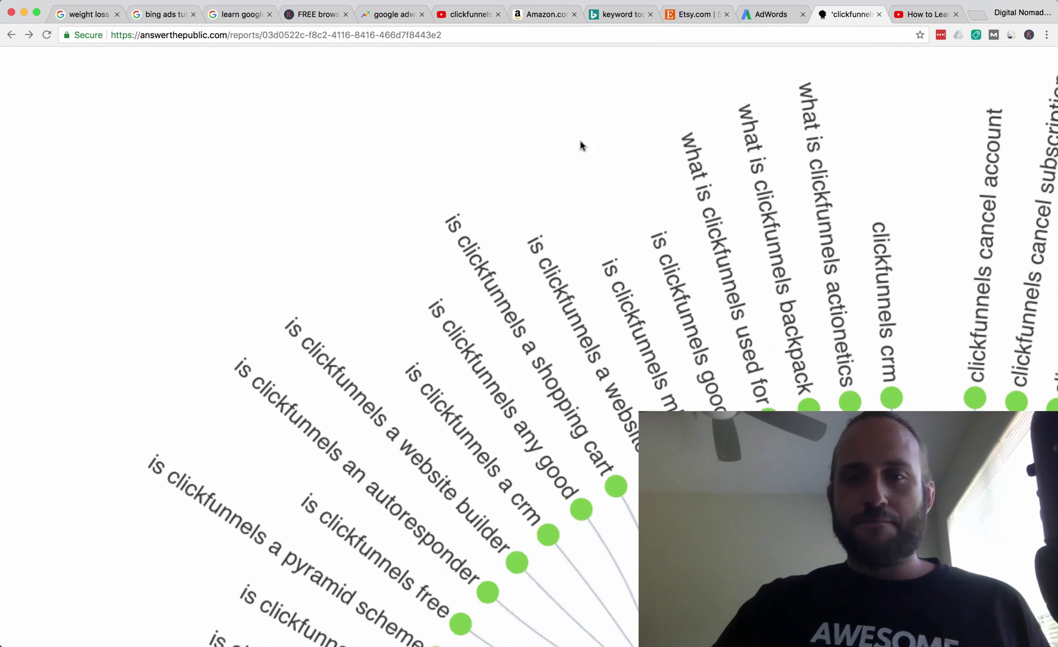
left_click(141, 0)
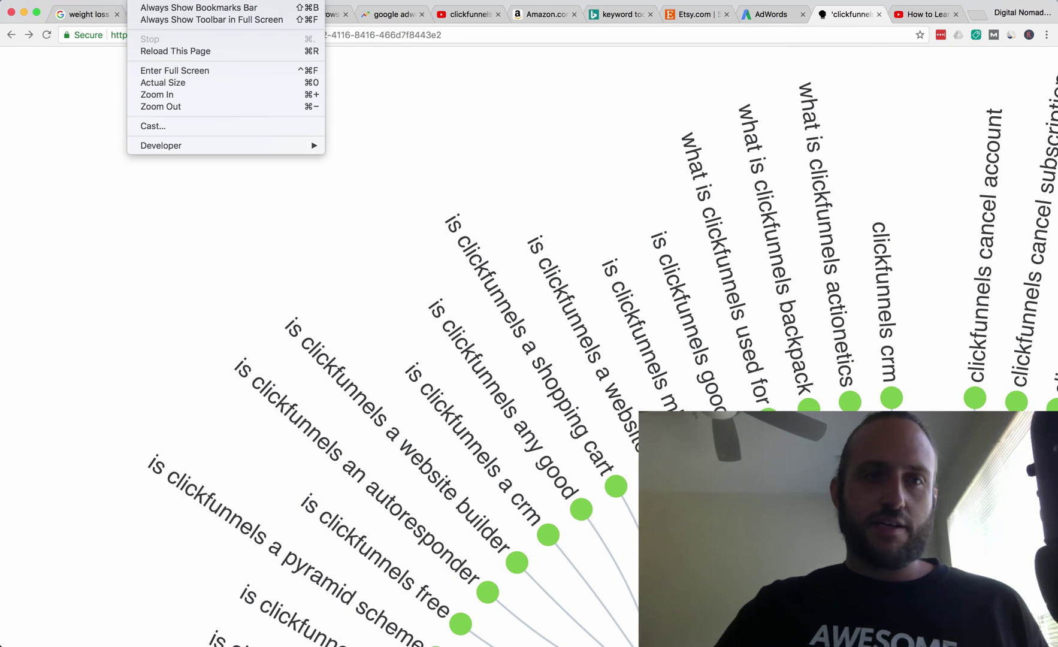
left_click(188, 88)
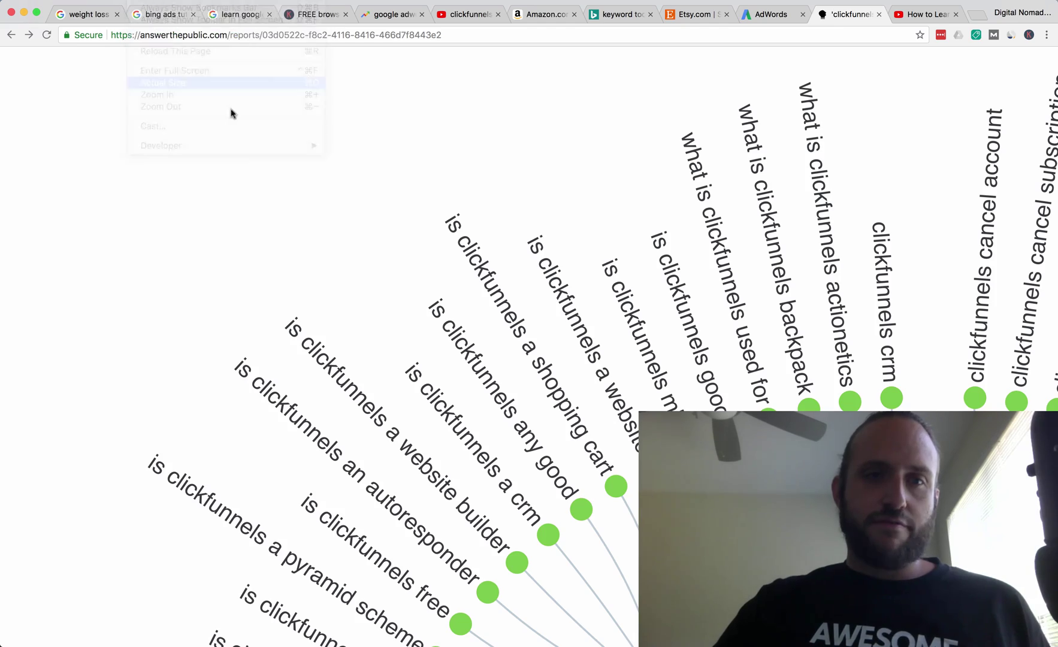
Look over the comparisons and related visualisations down to the end of the report, and head back up the page.
scroll(326, 302, "down", 10)
scroll(341, 316, "down", 20)
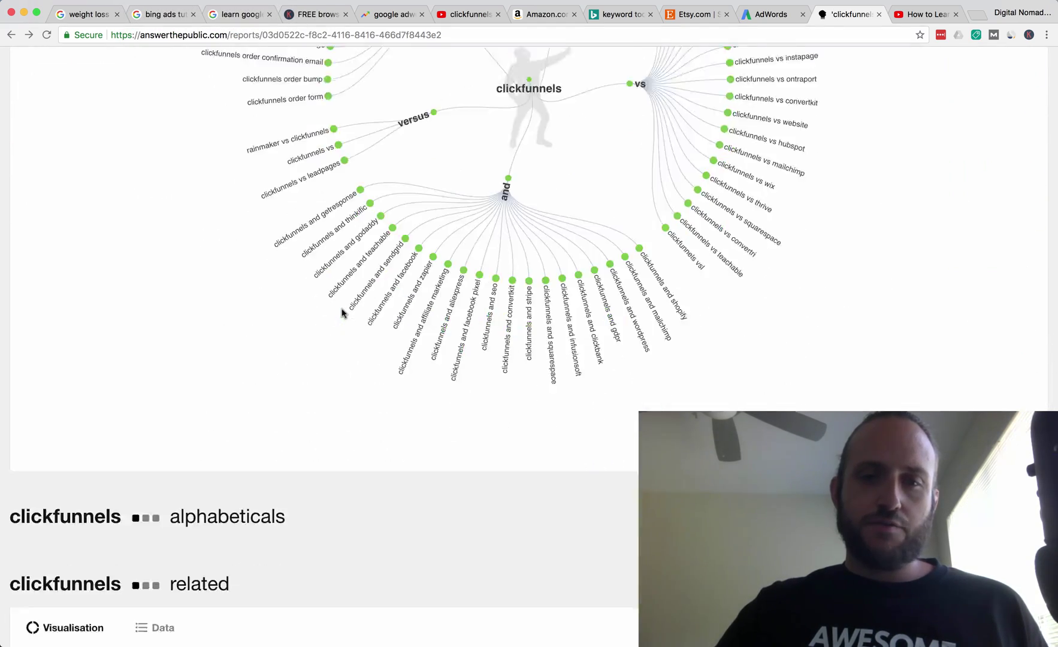
scroll(347, 303, "up", 20)
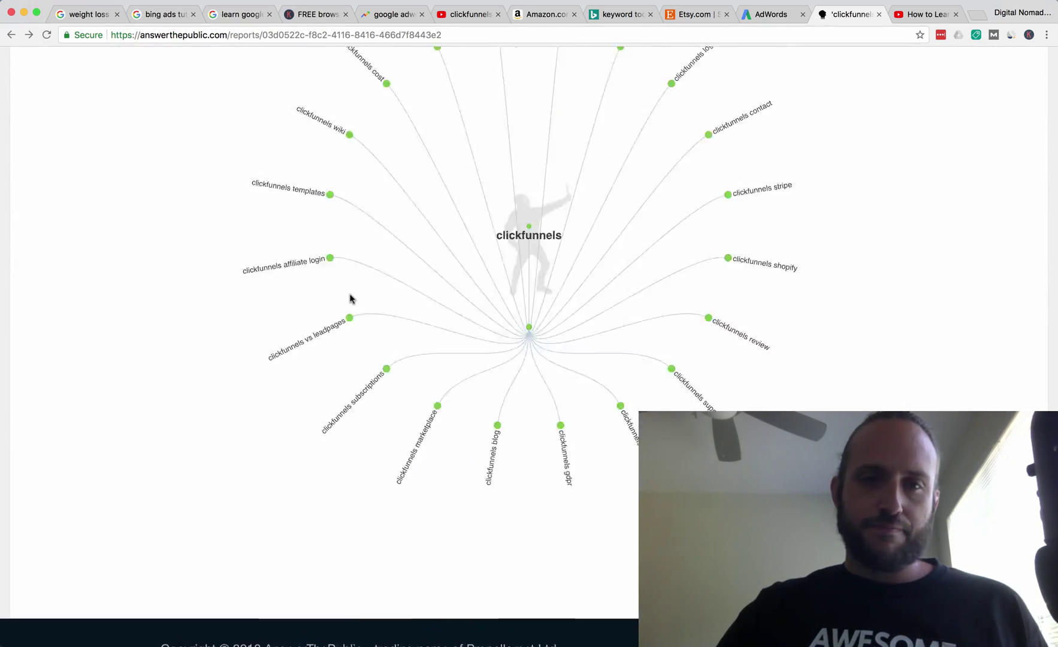
scroll(351, 298, "up", 10)
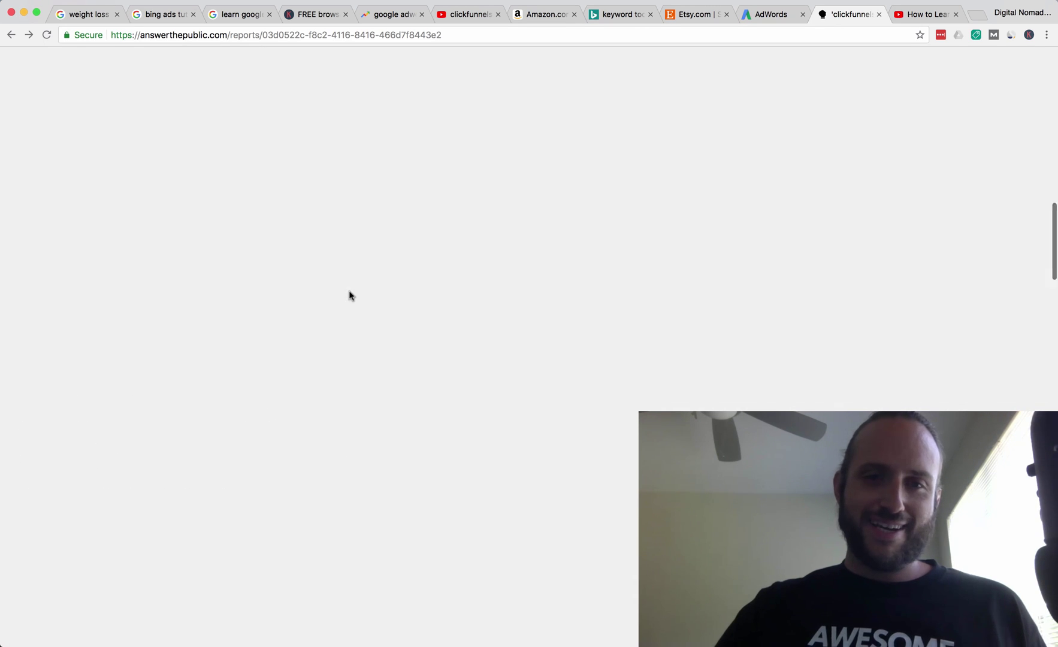
Skim the "clickfunnels" report's questions, related and comparisons visualisations, ending at the start of the questions section.
scroll(360, 289, "up", 10)
scroll(368, 289, "down", 10)
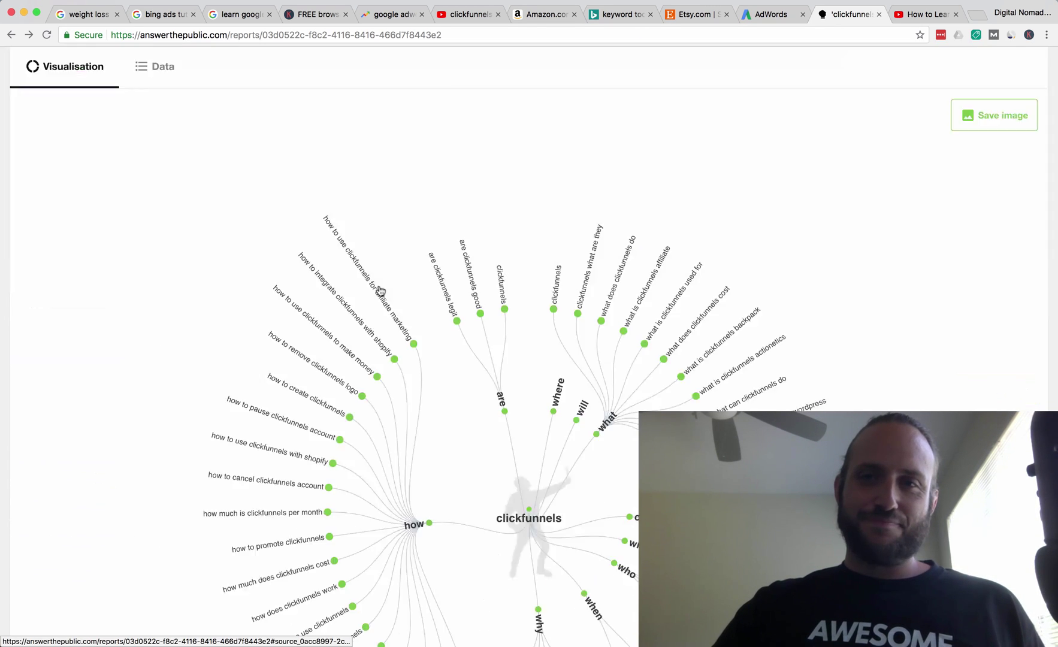
scroll(379, 290, "down", 20)
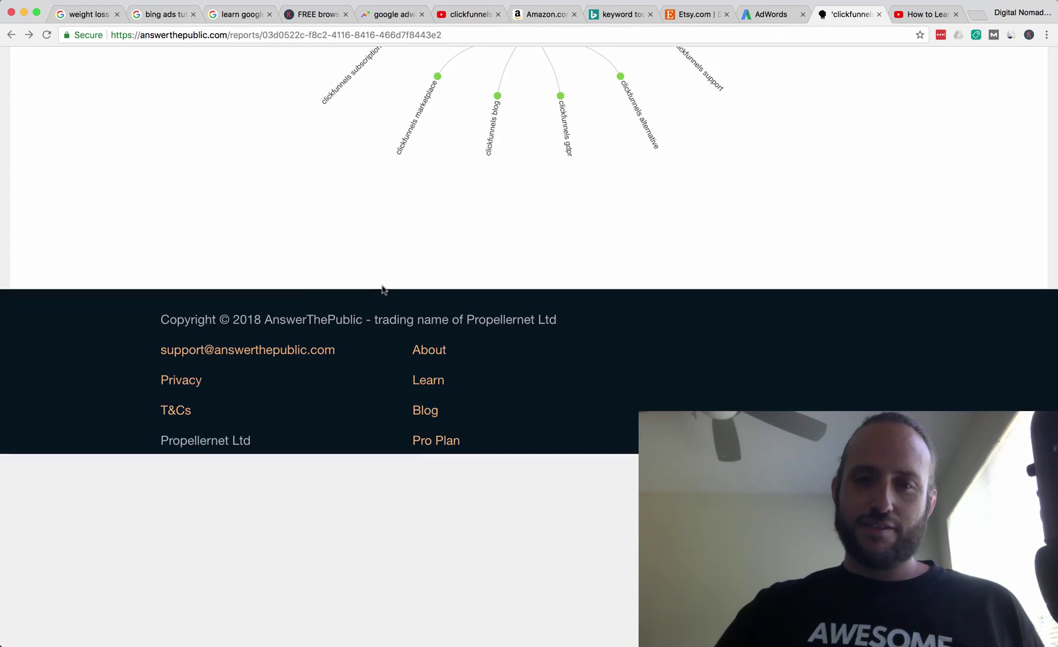
scroll(402, 275, "up", 8)
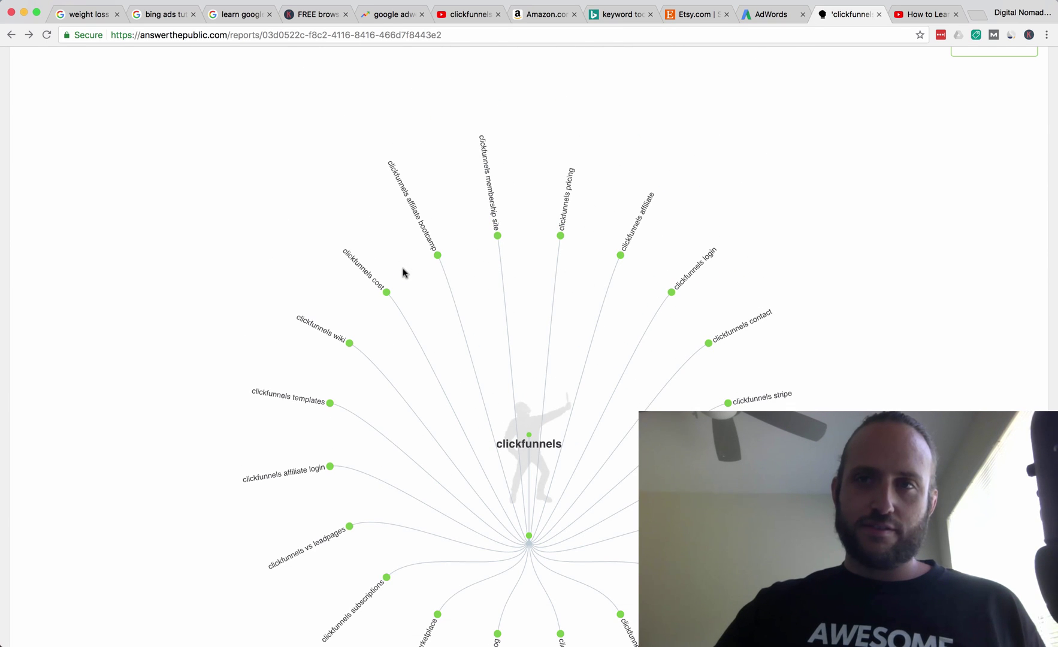
scroll(403, 272, "up", 15)
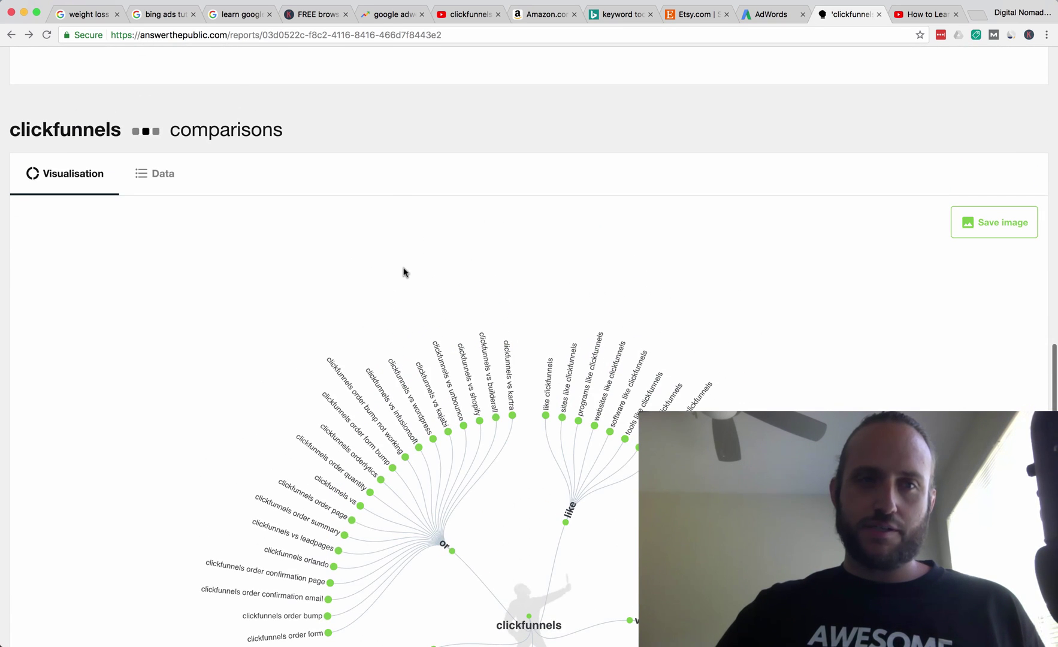
scroll(402, 273, "up", 15)
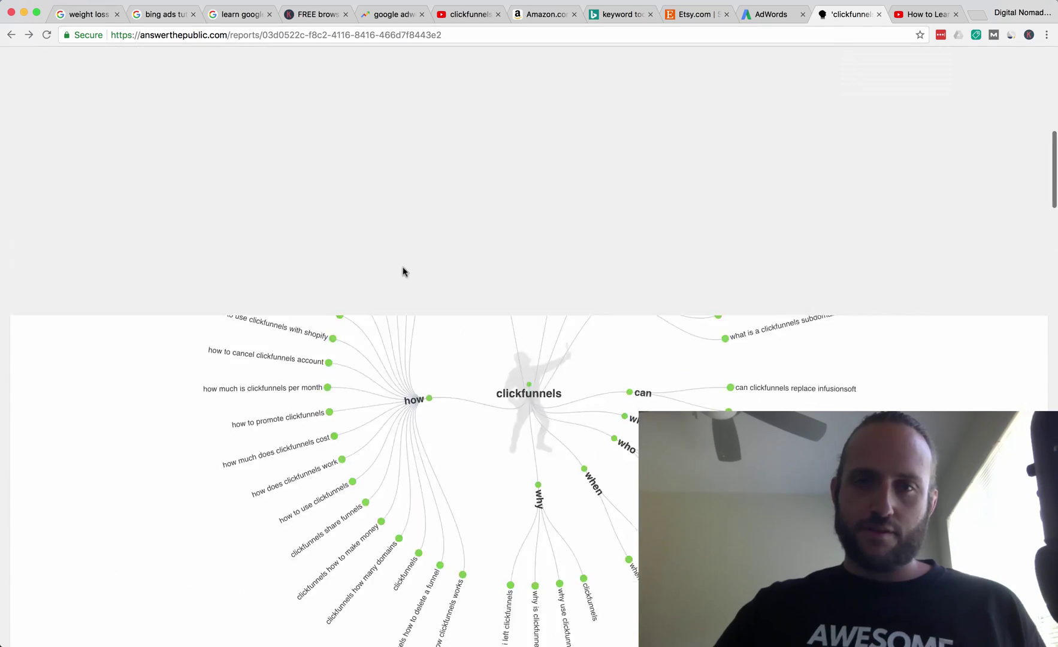
scroll(403, 272, "up", 5)
scroll(403, 273, "down", 5)
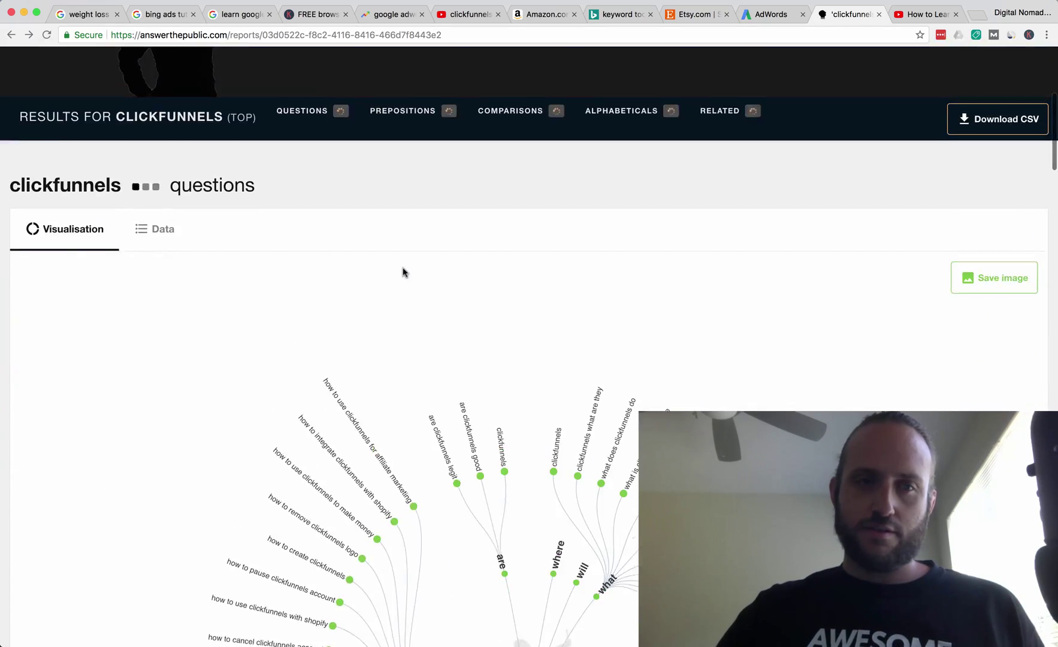
Look over the related visualisation once more and return to the header of the "clickfunnels" report.
scroll(403, 272, "down", 20)
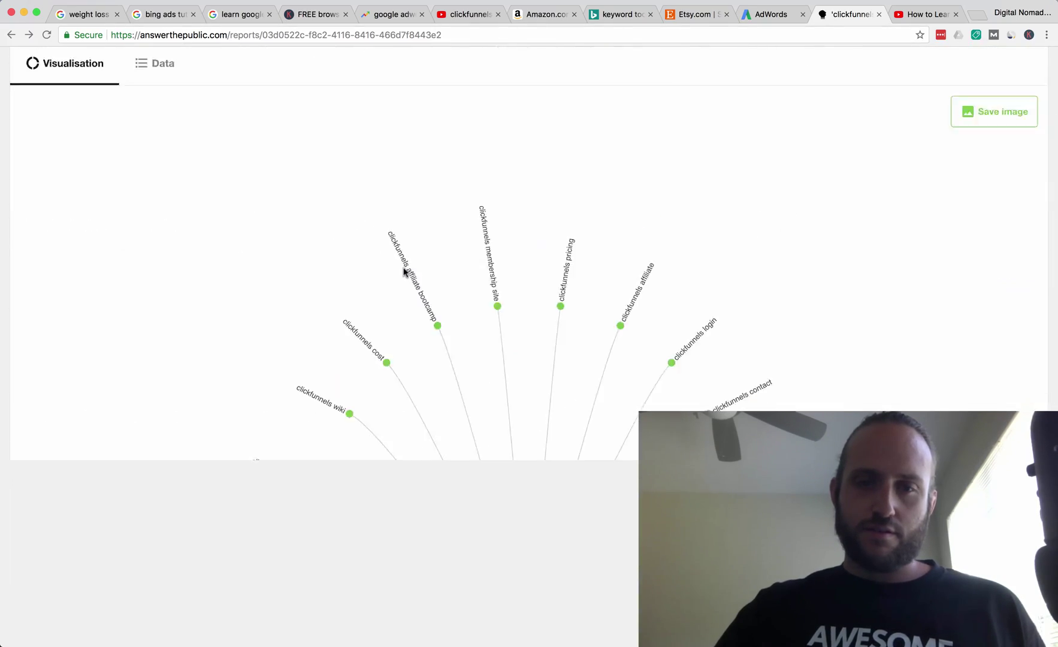
scroll(403, 273, "down", 1)
key("super+r")
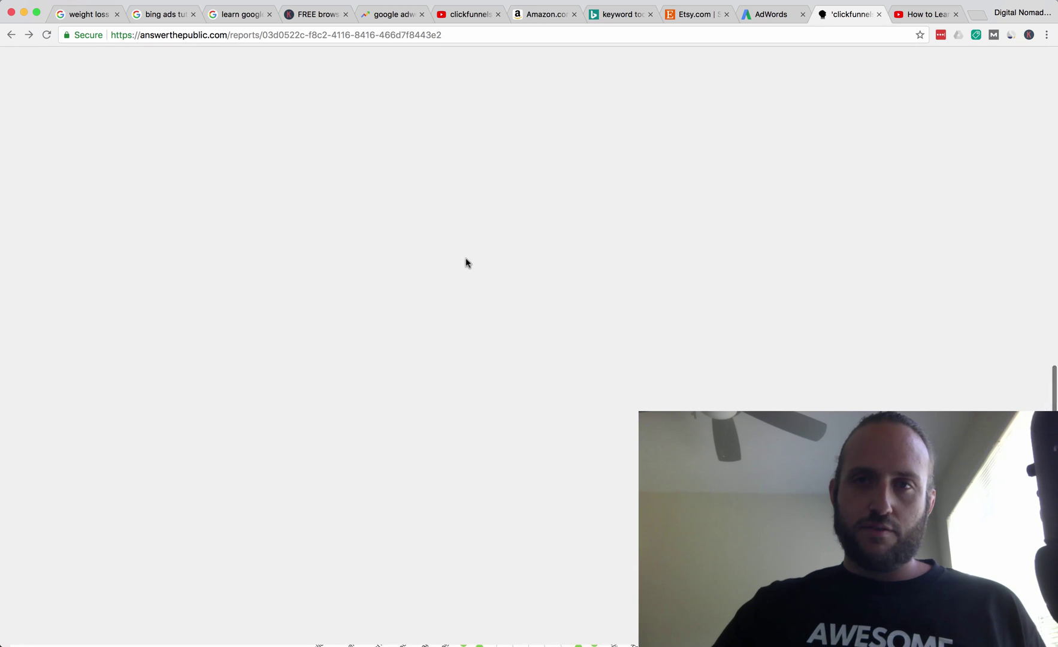
scroll(479, 264, "down", 15)
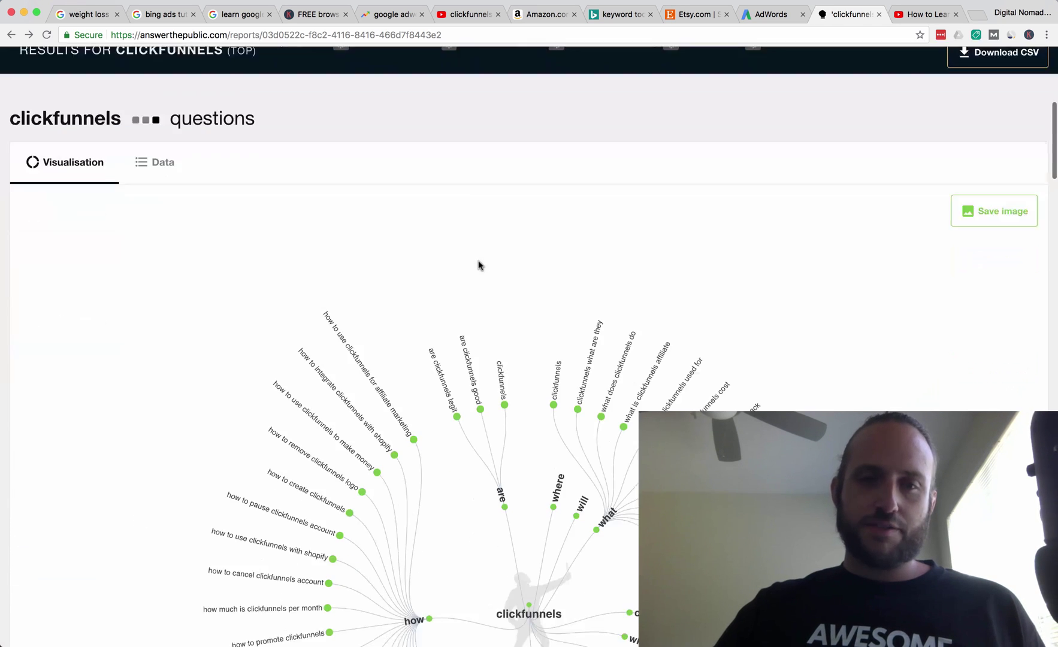
left_click_drag(1054, 239, 1028, 66)
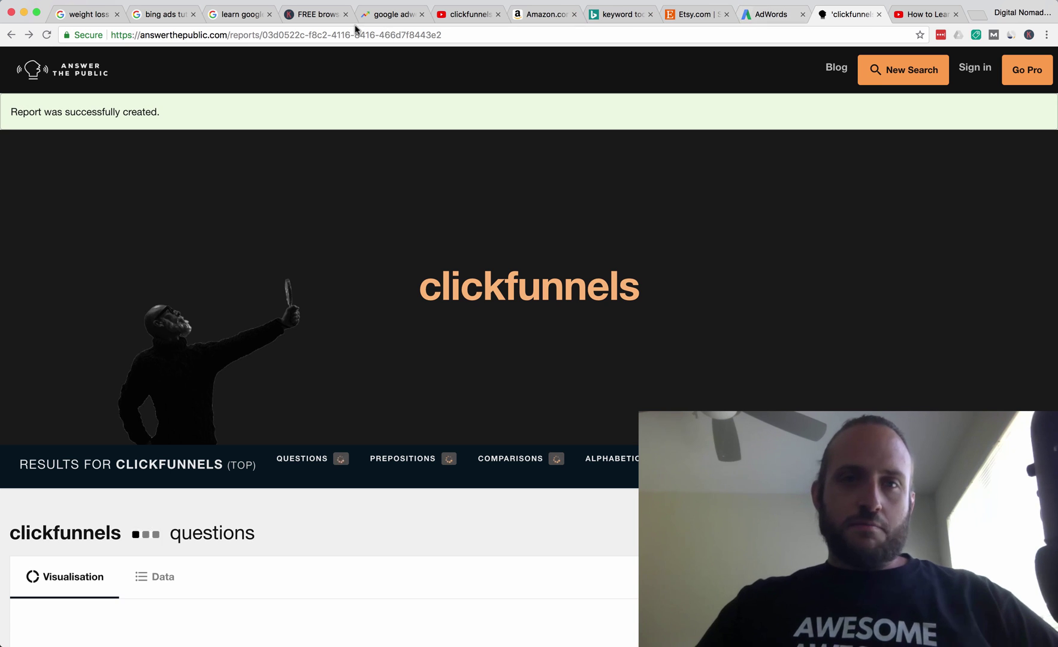
View the Keywords Everywhere homepage, and return to the AnswerThePublic report to review its sections from questions through related.
left_click(312, 17)
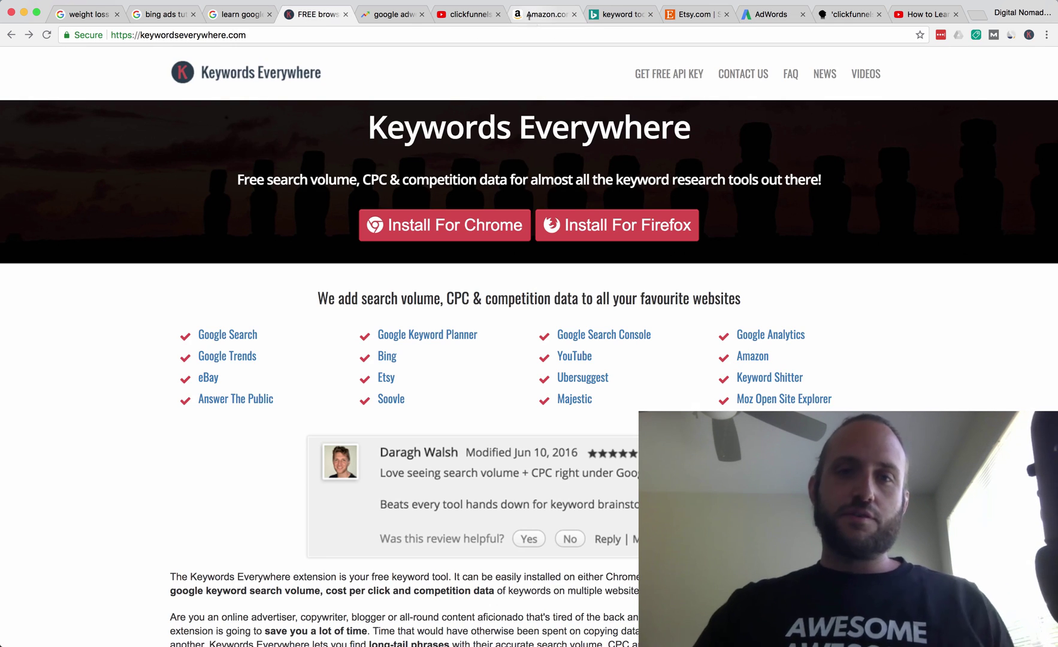
left_click(826, 16)
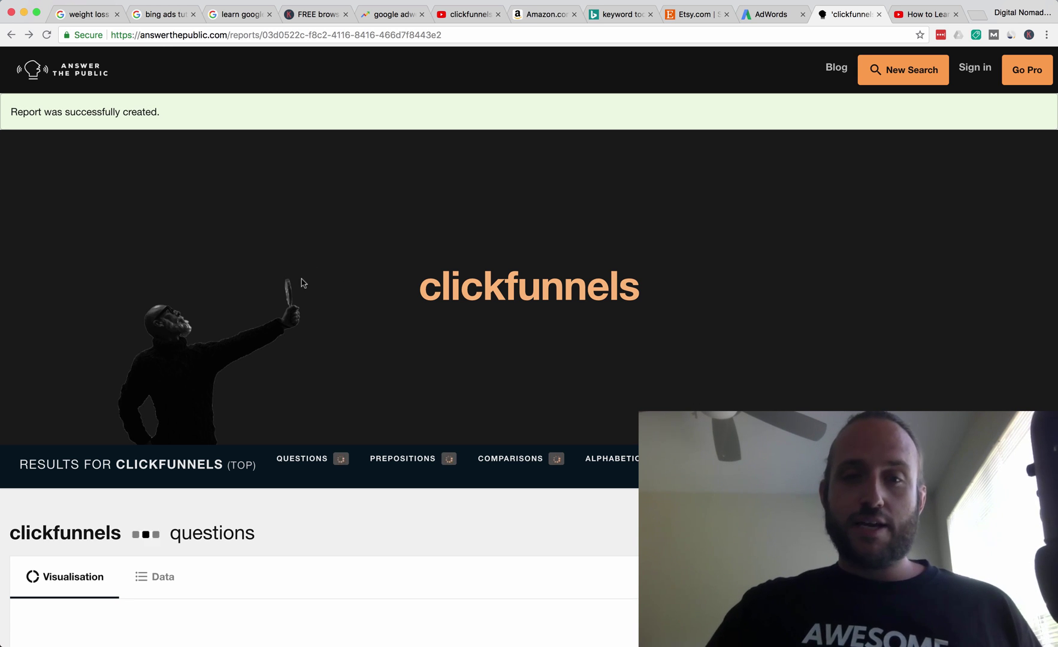
scroll(302, 283, "down", 12)
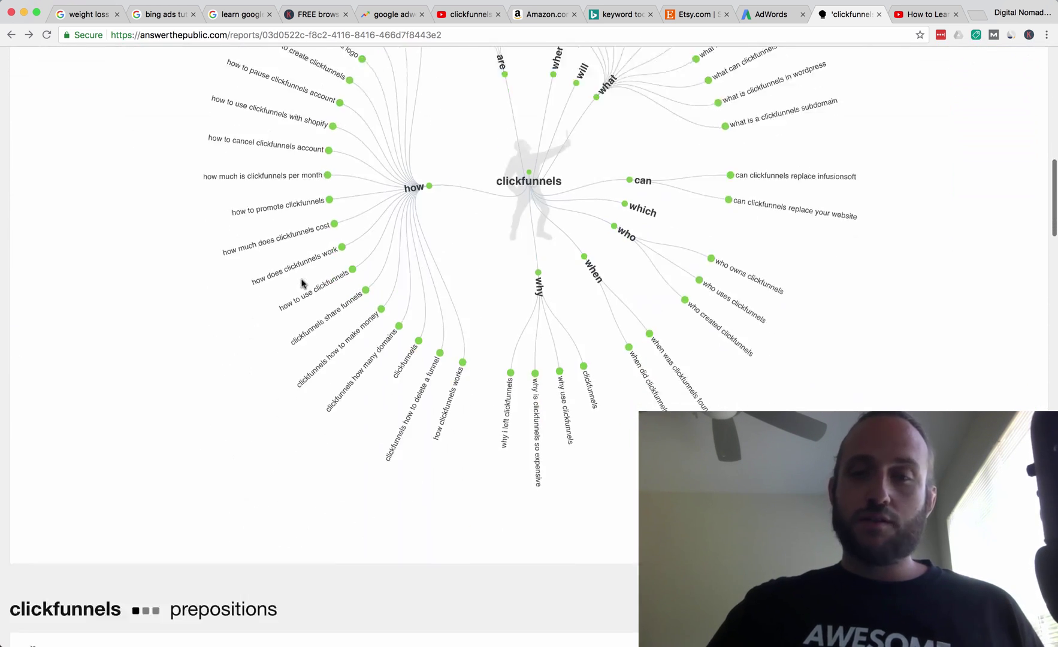
scroll(303, 283, "down", 20)
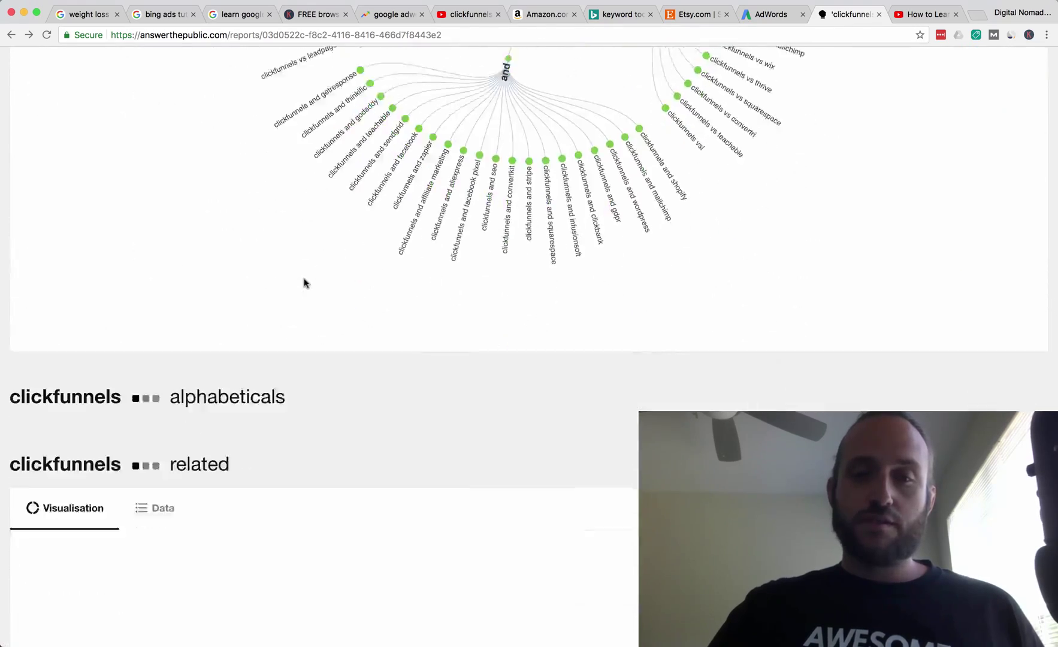
scroll(304, 283, "down", 15)
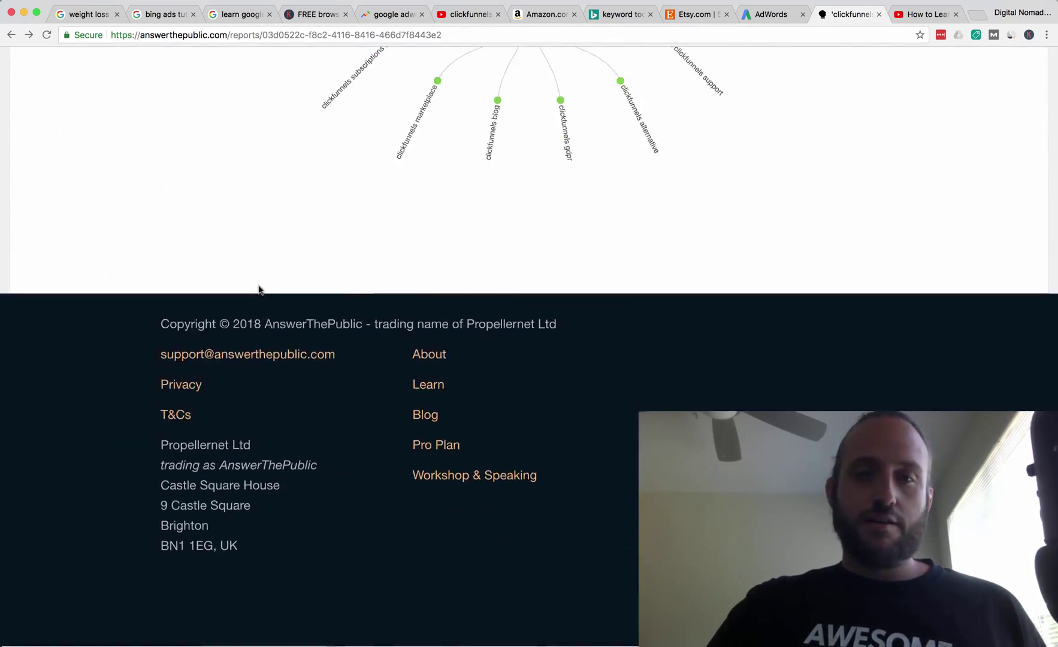
scroll(259, 290, "up", 10)
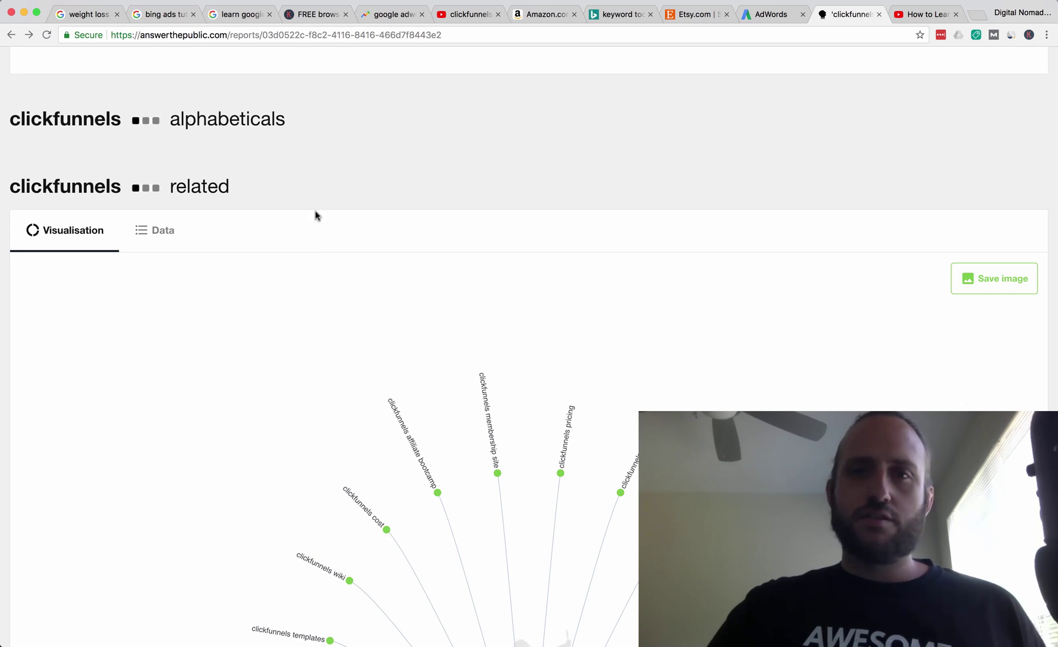
scroll(418, 217, "up", 15)
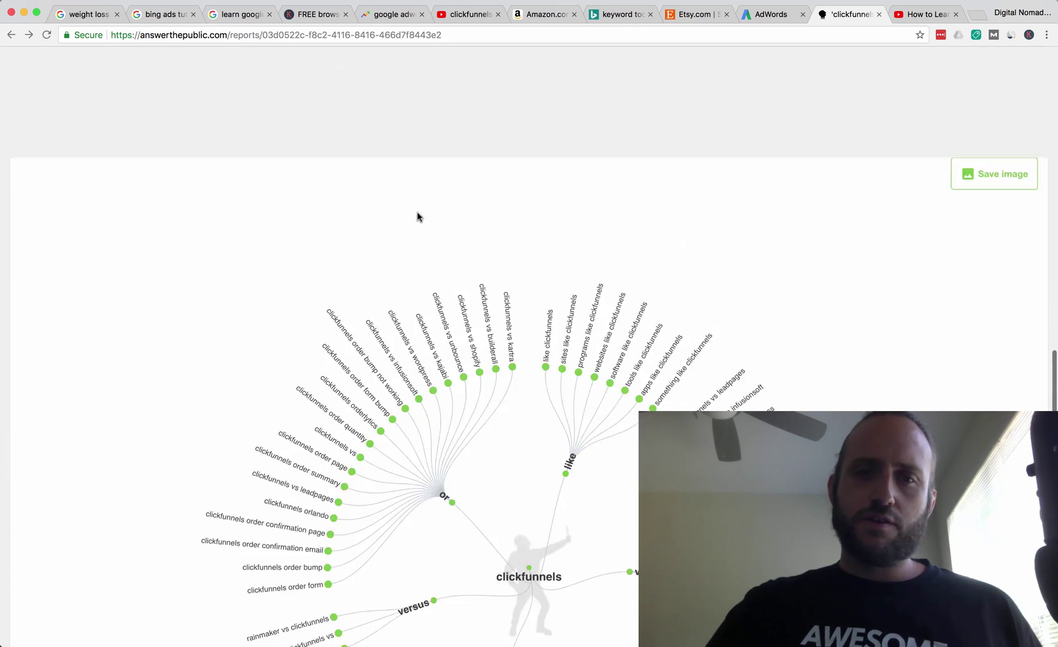
scroll(418, 217, "up", 15)
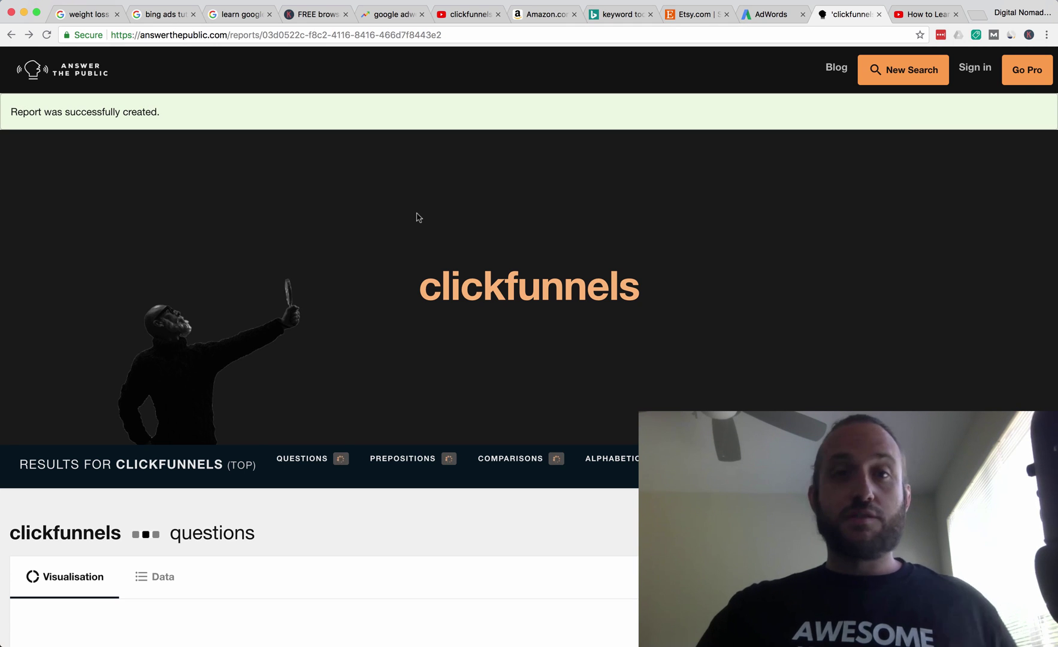
Skim the report's questions, prepositions and related visualisations again and head back to its results header.
scroll(414, 239, "down", 10)
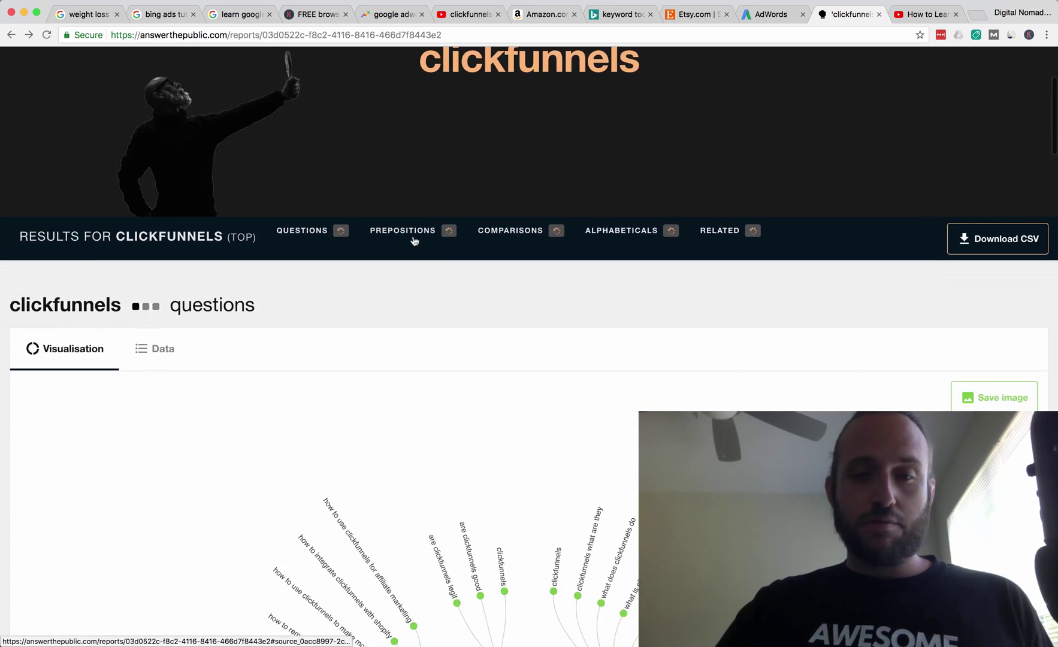
scroll(414, 242, "down", 20)
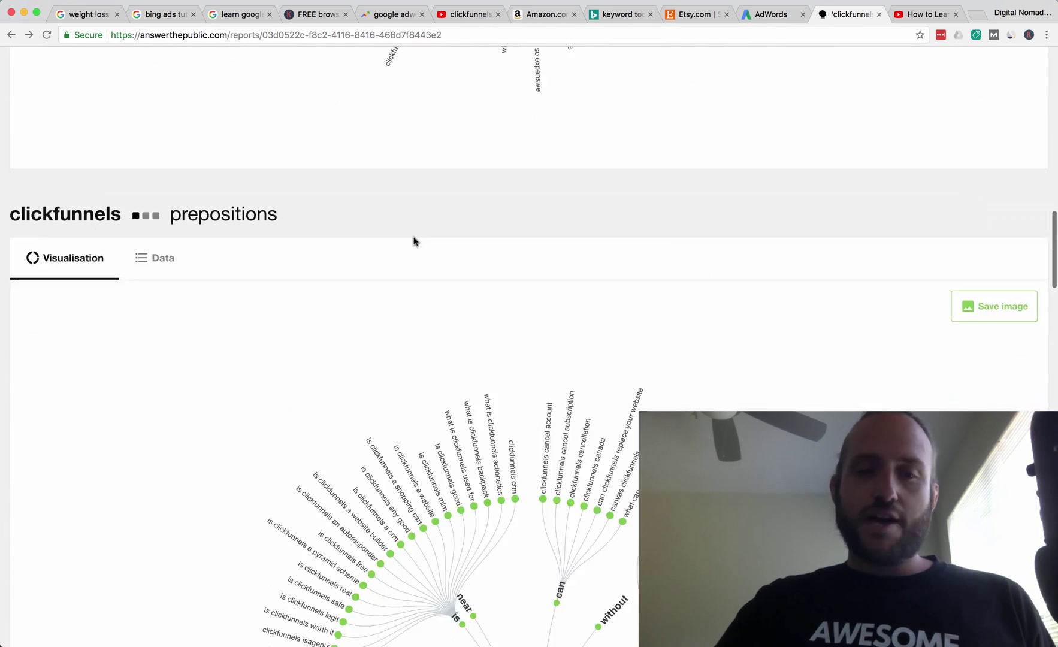
scroll(414, 241, "down", 15)
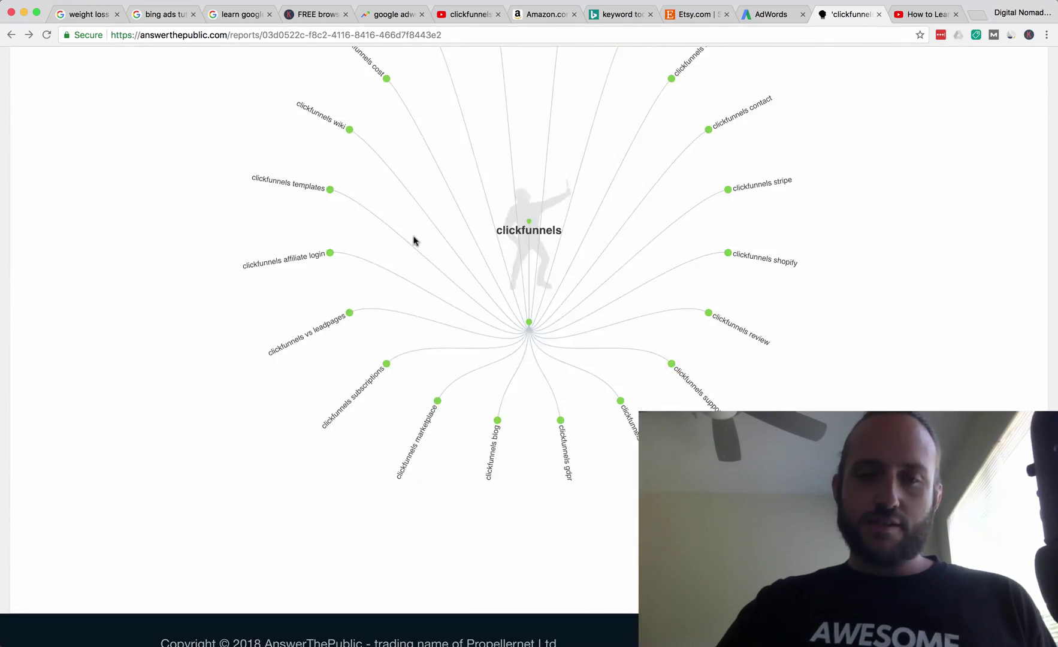
scroll(415, 238, "up", 10)
scroll(413, 231, "up", 15)
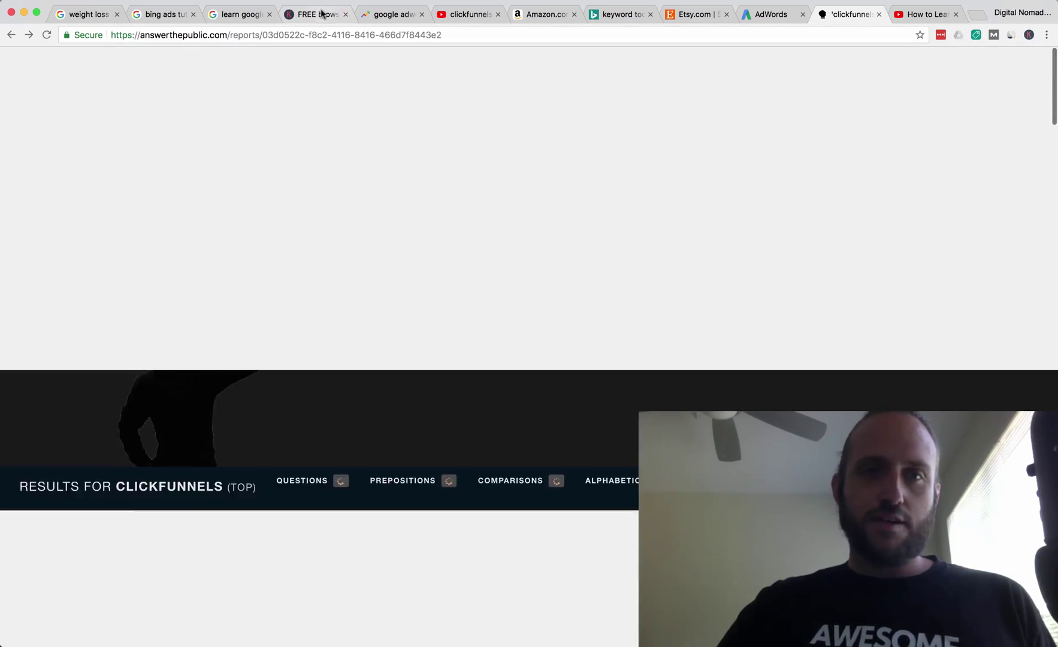
Review the supported websites on the Keywords Everywhere homepage and switch back to the AnswerThePublic "clickfunnels" report.
left_click(319, 15)
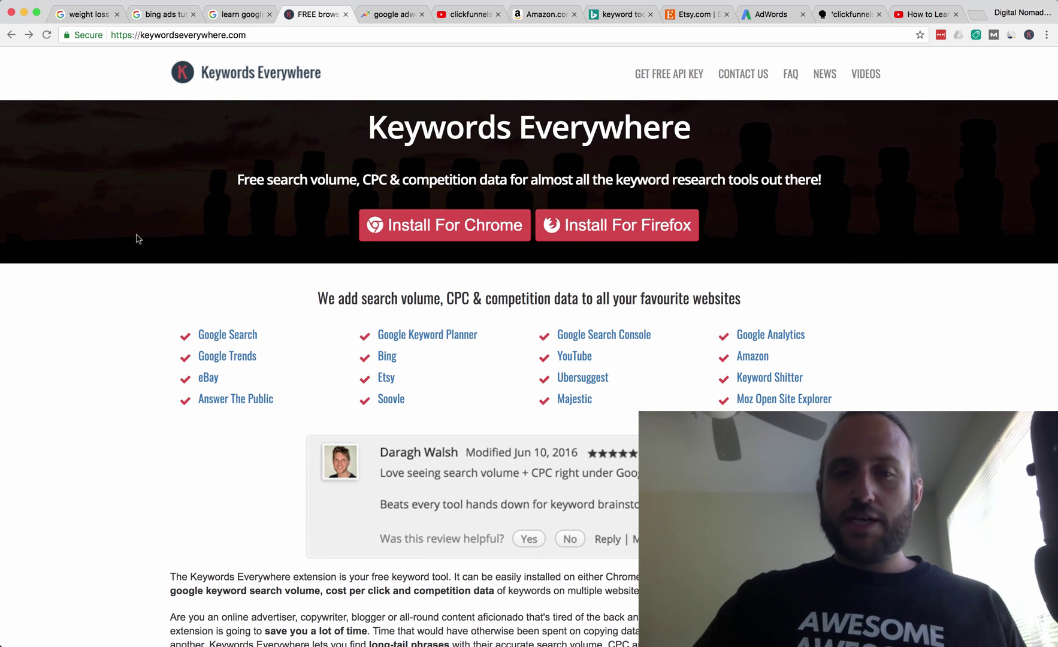
scroll(99, 284, "down", 3)
scroll(146, 189, "up", 3)
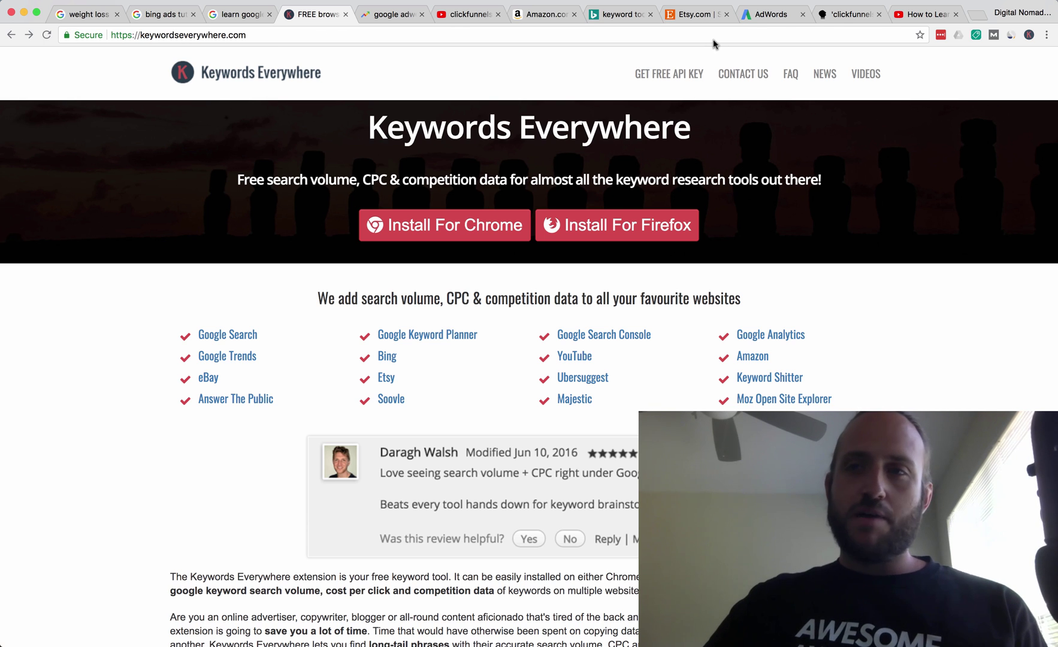
left_click(382, 18)
left_click(308, 15)
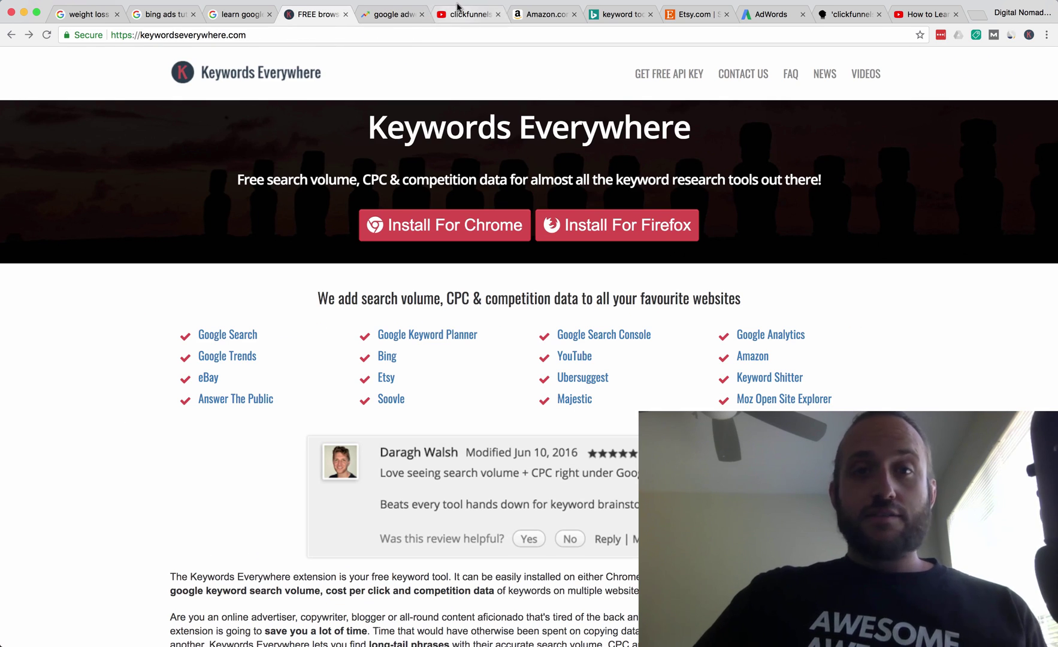
left_click(846, 16)
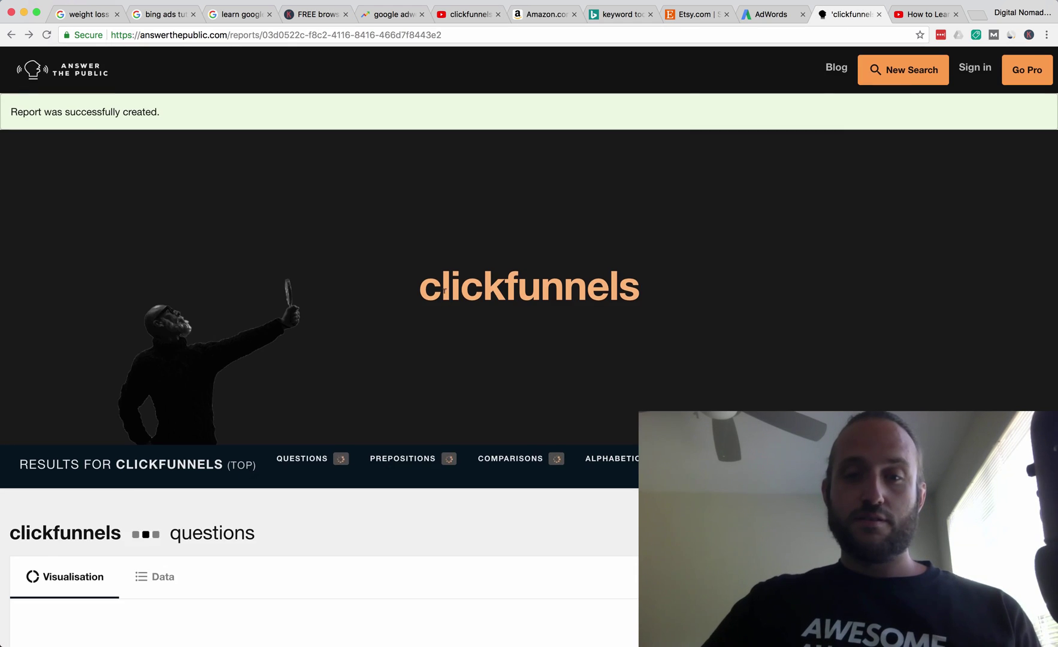